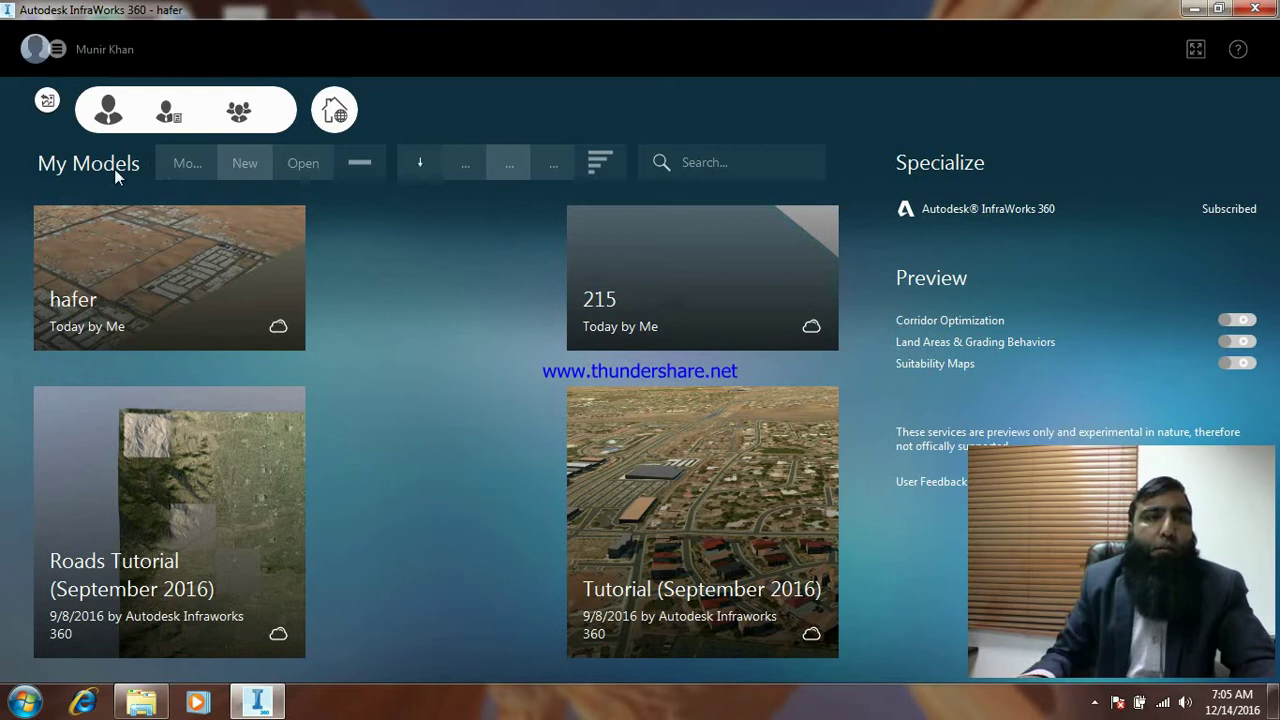
Launch Model Builder from the My Models home screen to start a new model
click(178, 172)
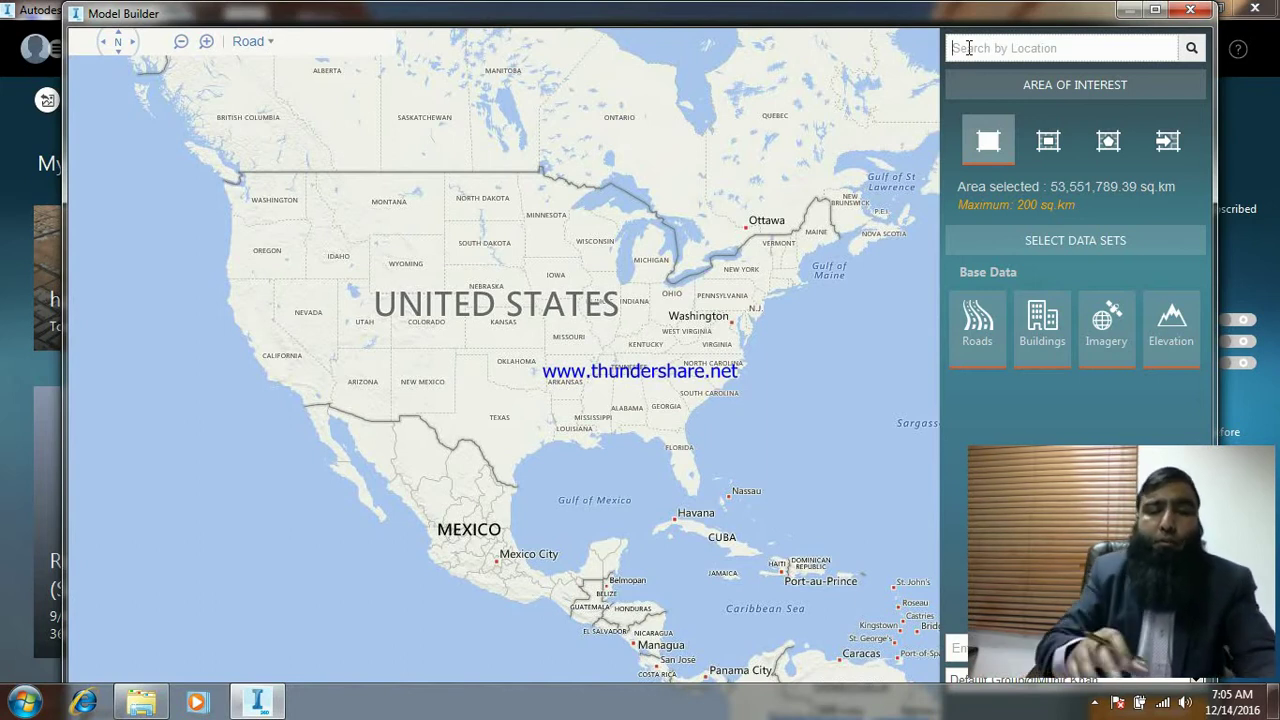
Search 'hafer albaten', frame Al Qaysumah on the map, and pick the rectangle area tool
text(hafer albaten)
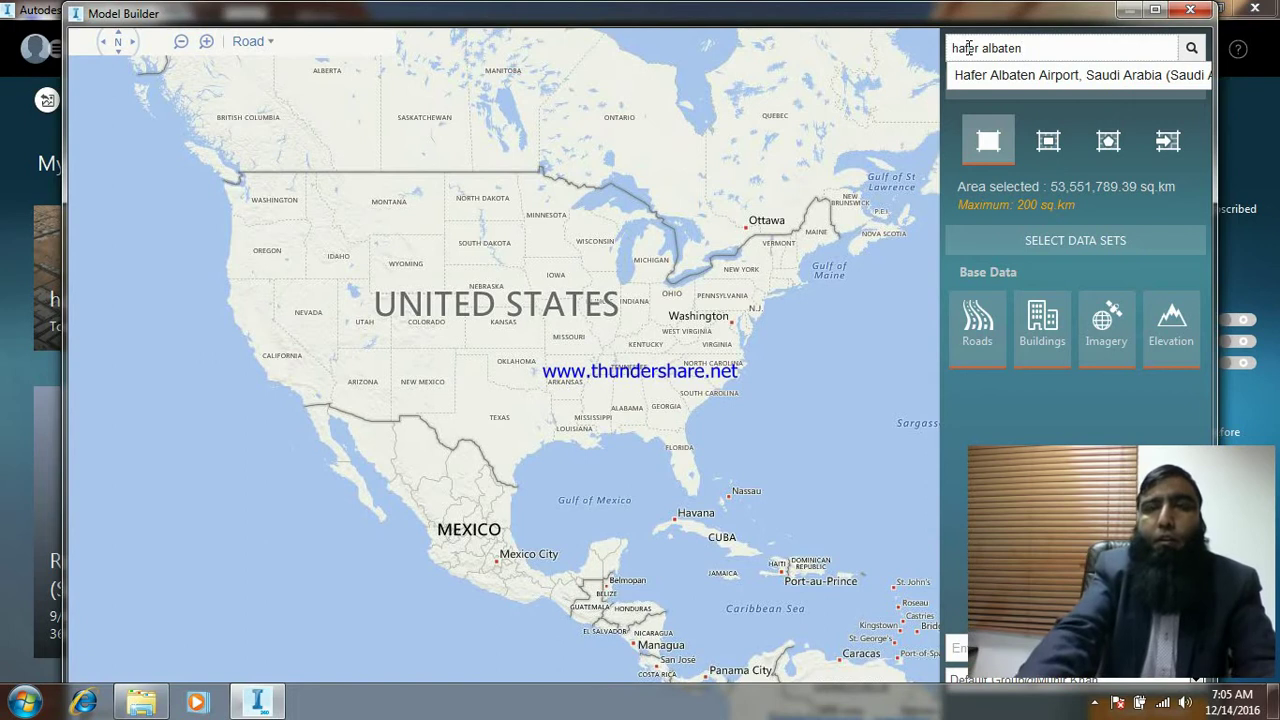
key(Return)
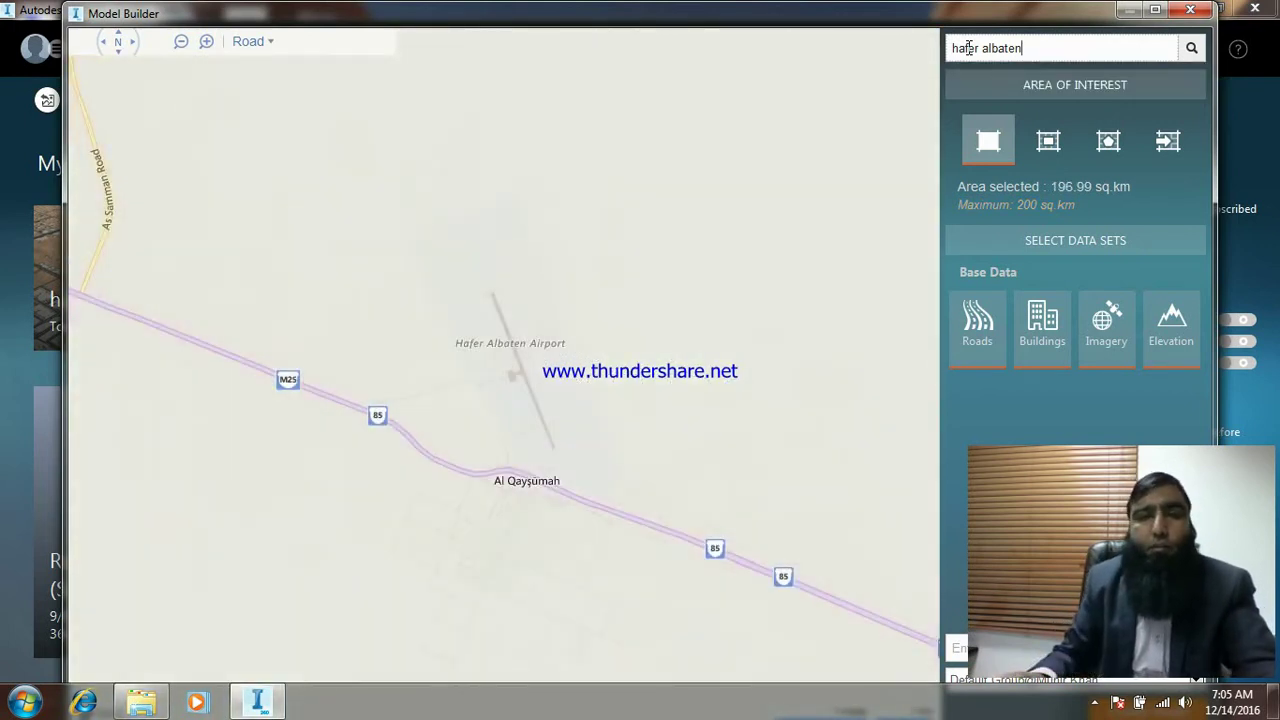
scroll(620, 608, up, 2)
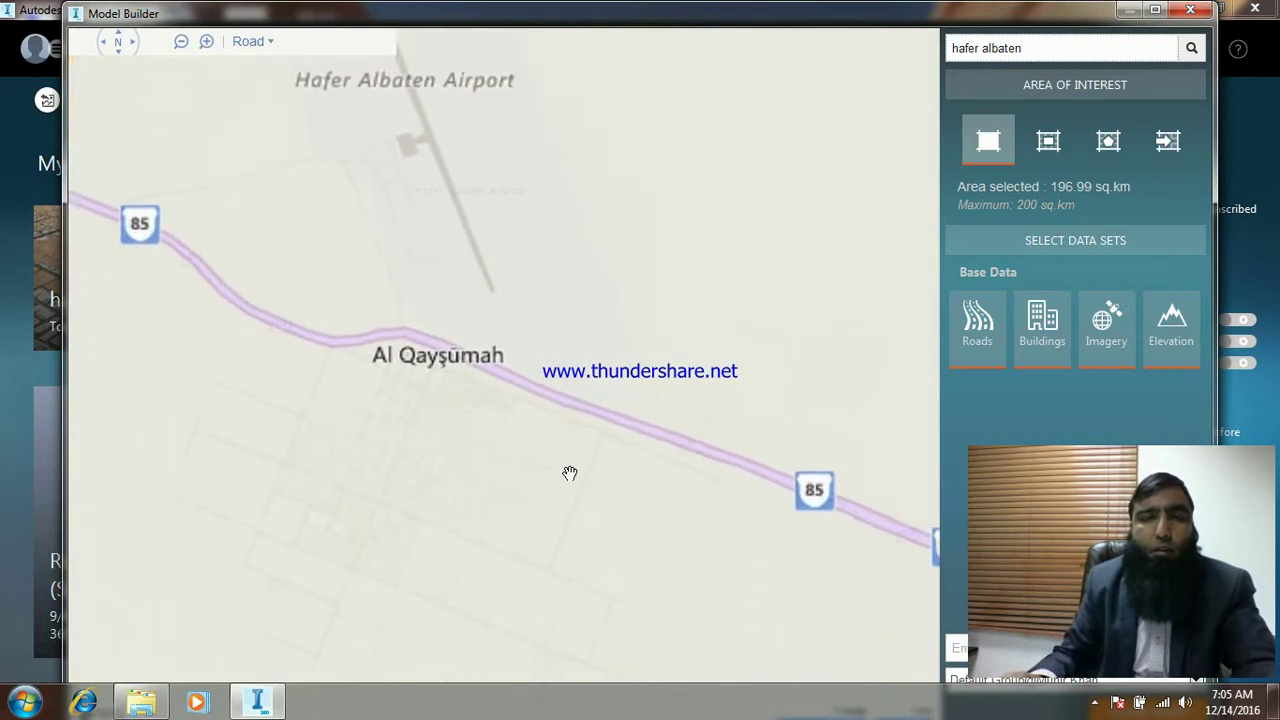
scroll(517, 420, up, 1)
scroll(506, 400, up, 1)
scroll(482, 390, up, 1)
scroll(540, 365, up, 1)
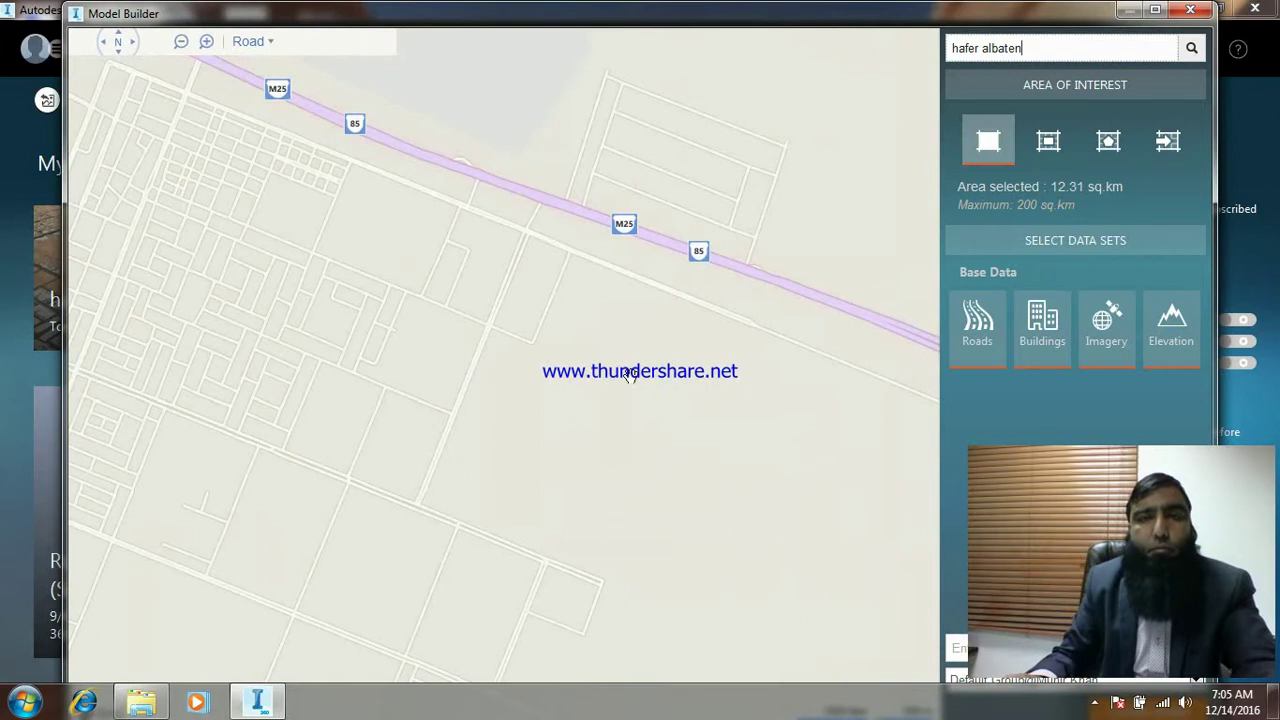
scroll(624, 358, up, 1)
scroll(574, 306, down, 1)
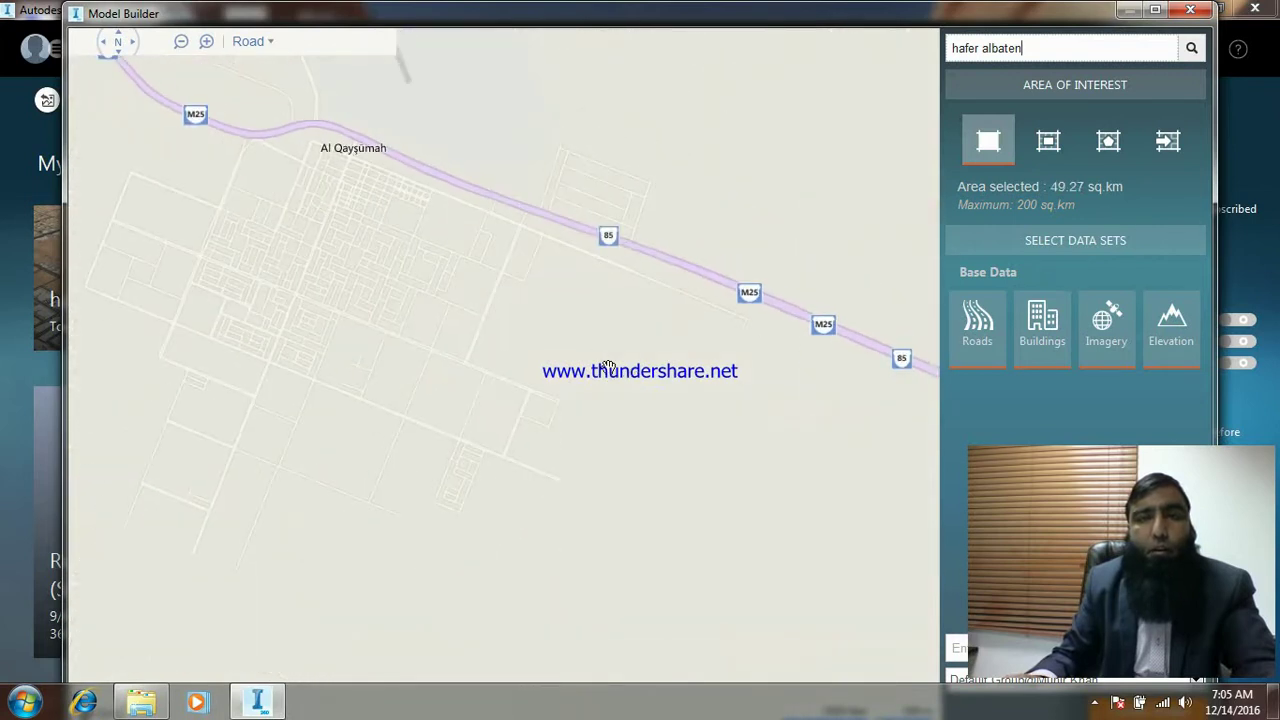
drag(574, 345, 524, 288)
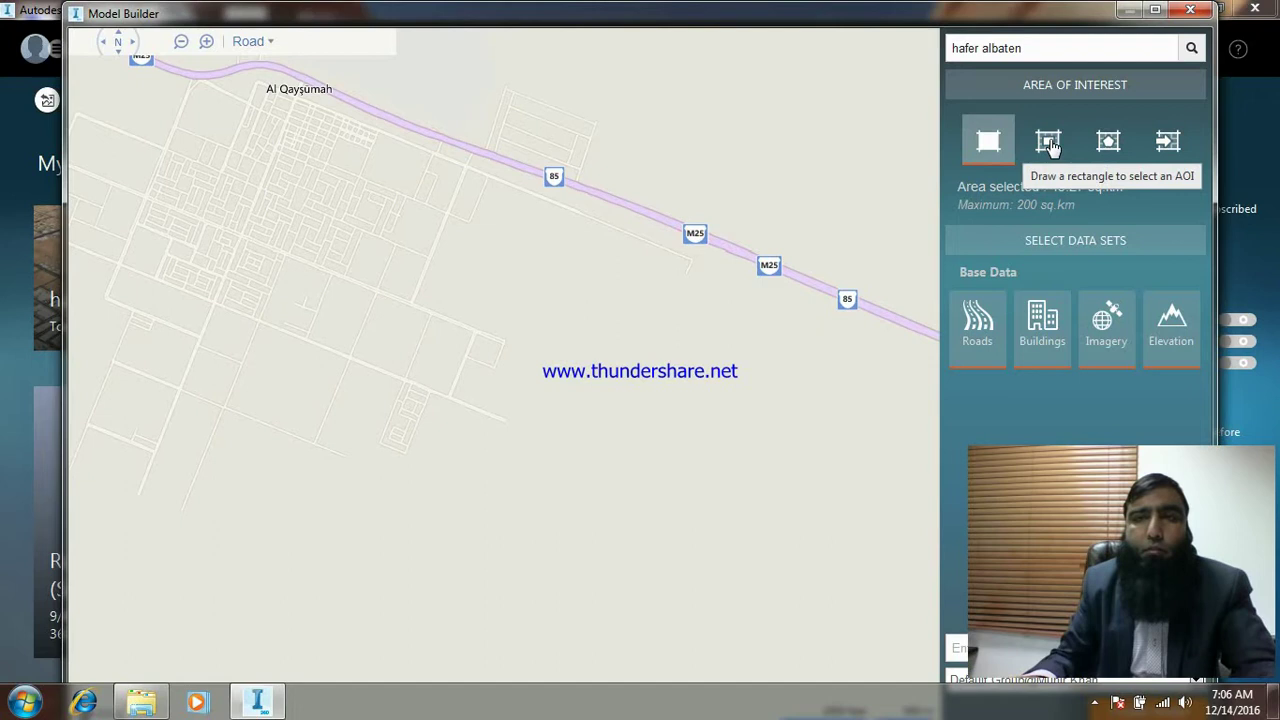
click(1048, 145)
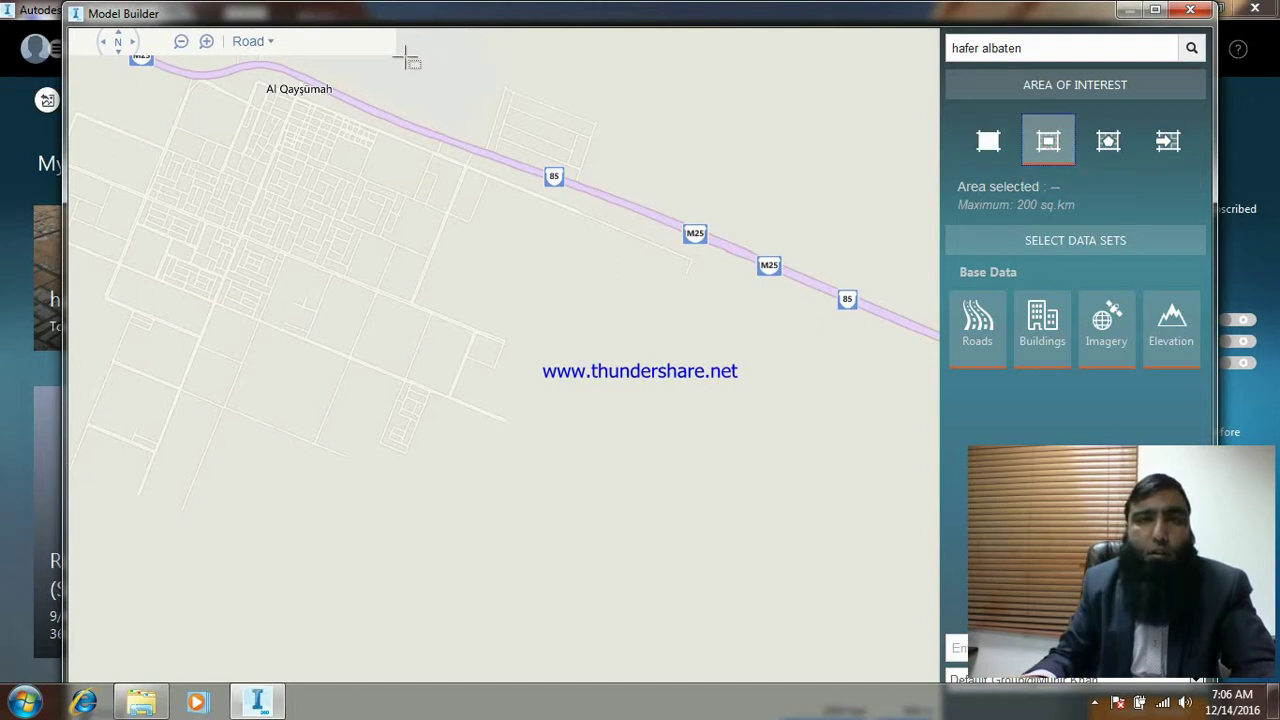
Outline a 24.88 sq.km area along highway 85 and create the model 'hafer albaten'
mouse_move(397, 49)
mouse_down()
mouse_move(881, 573)
mouse_move(925, 638)
mouse_up()
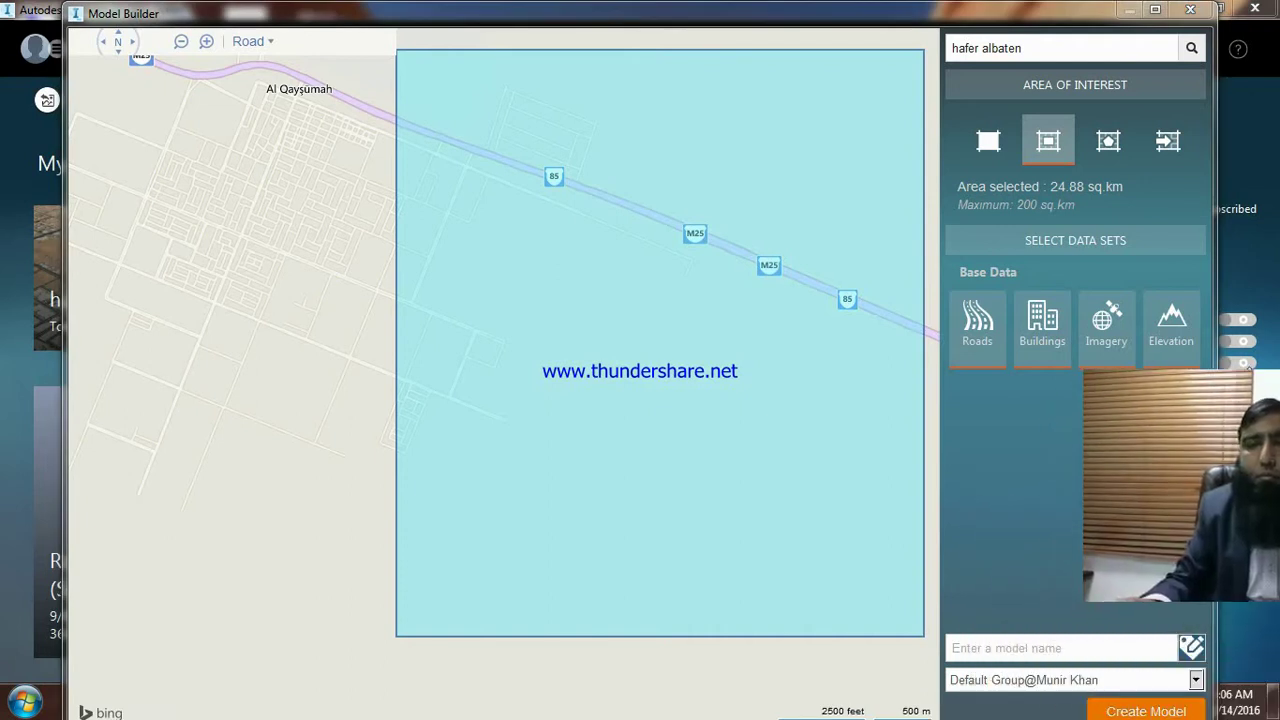
click(1017, 645)
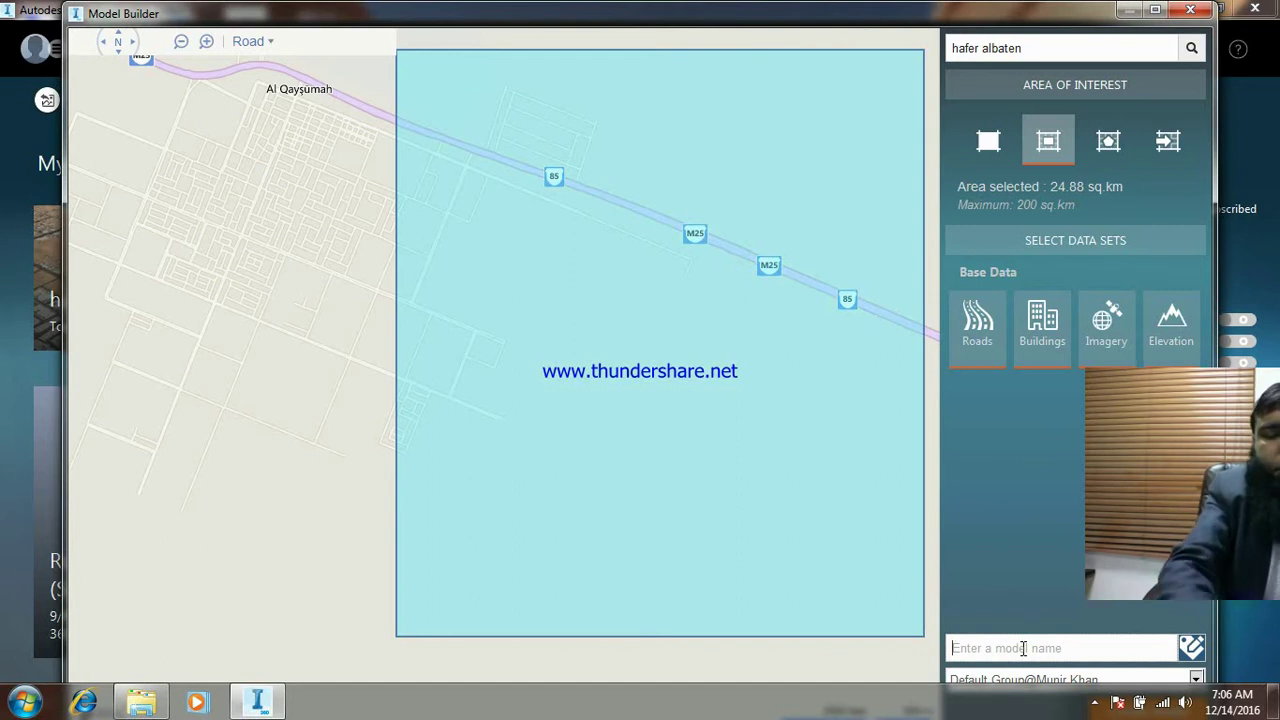
text(hafer albaten)
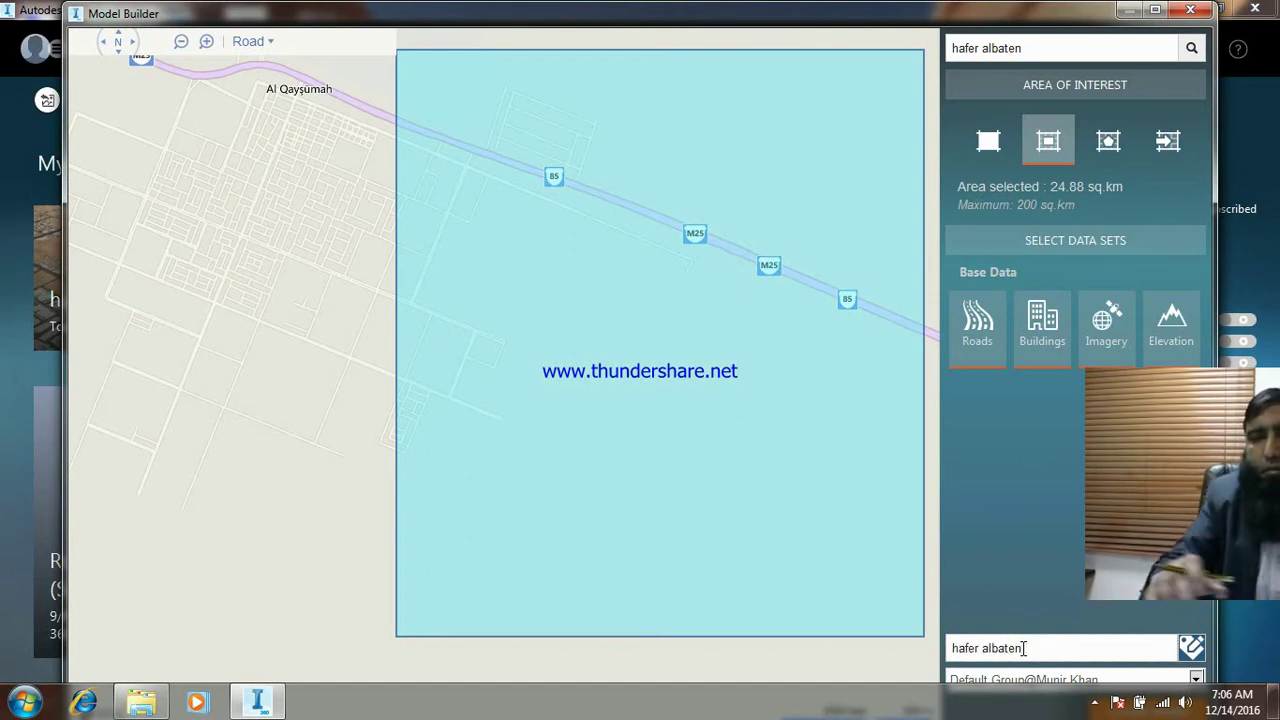
click(1196, 681)
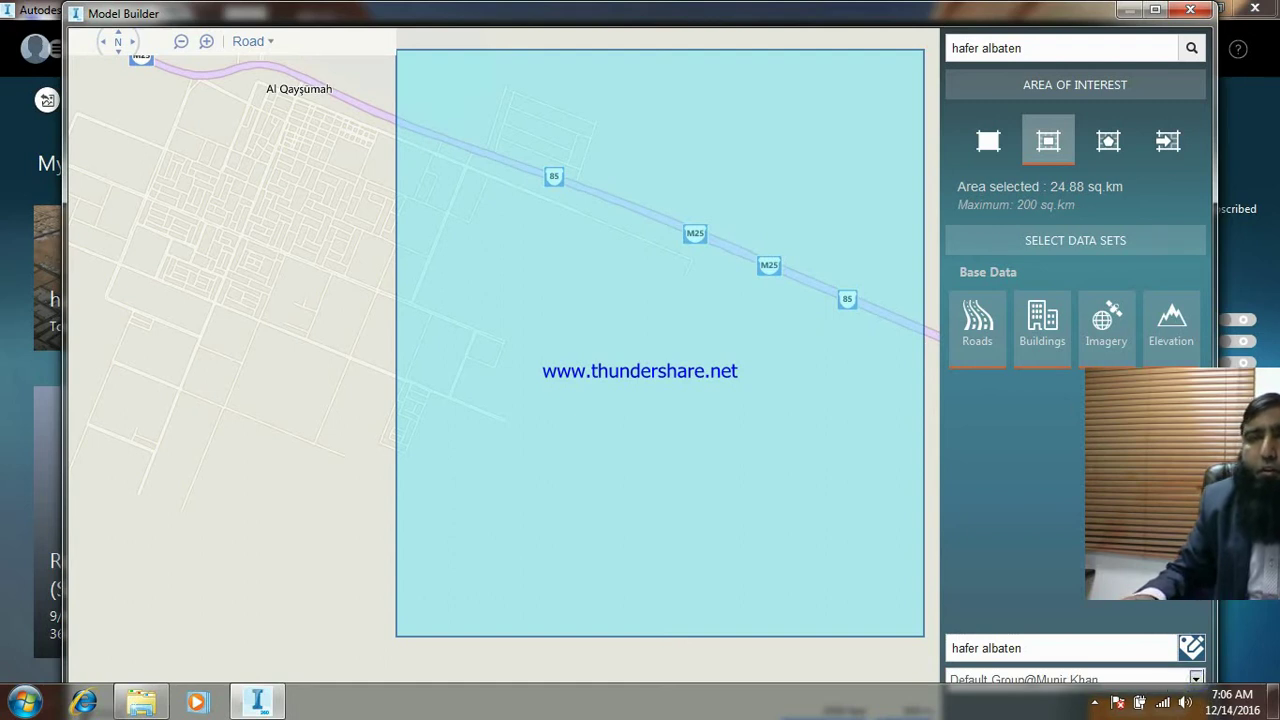
double_click(1018, 20)
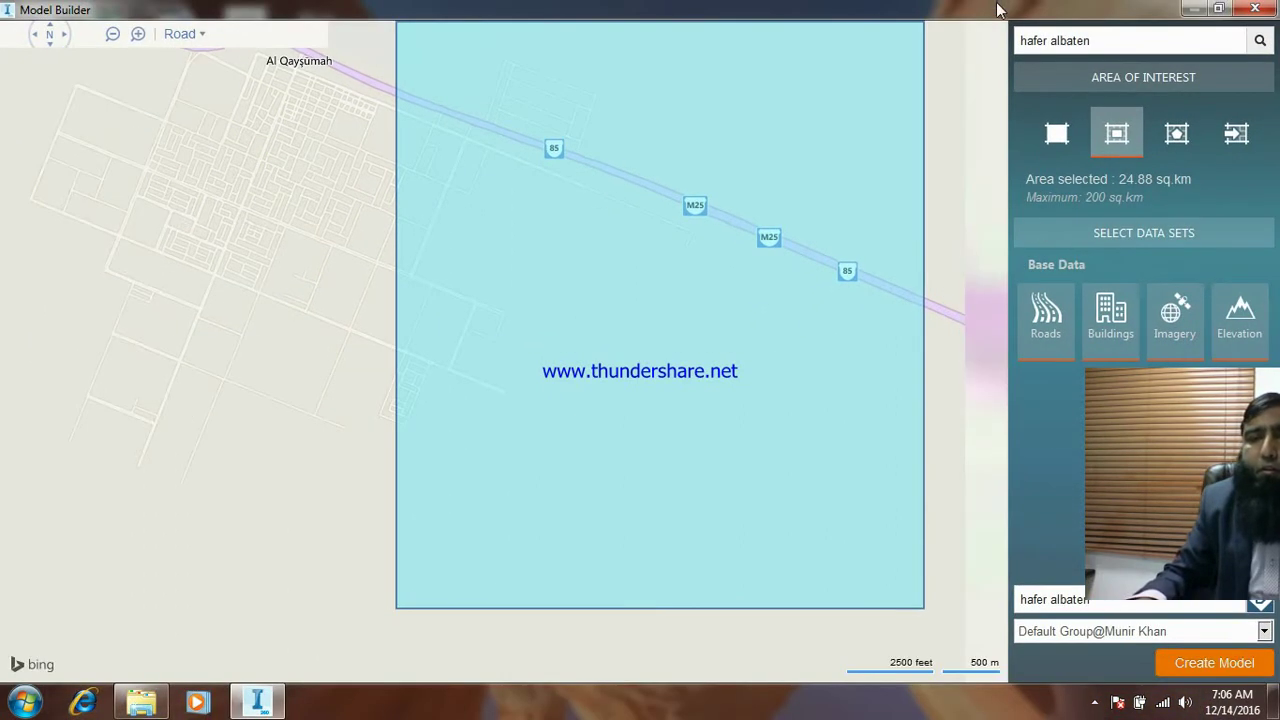
click(1201, 671)
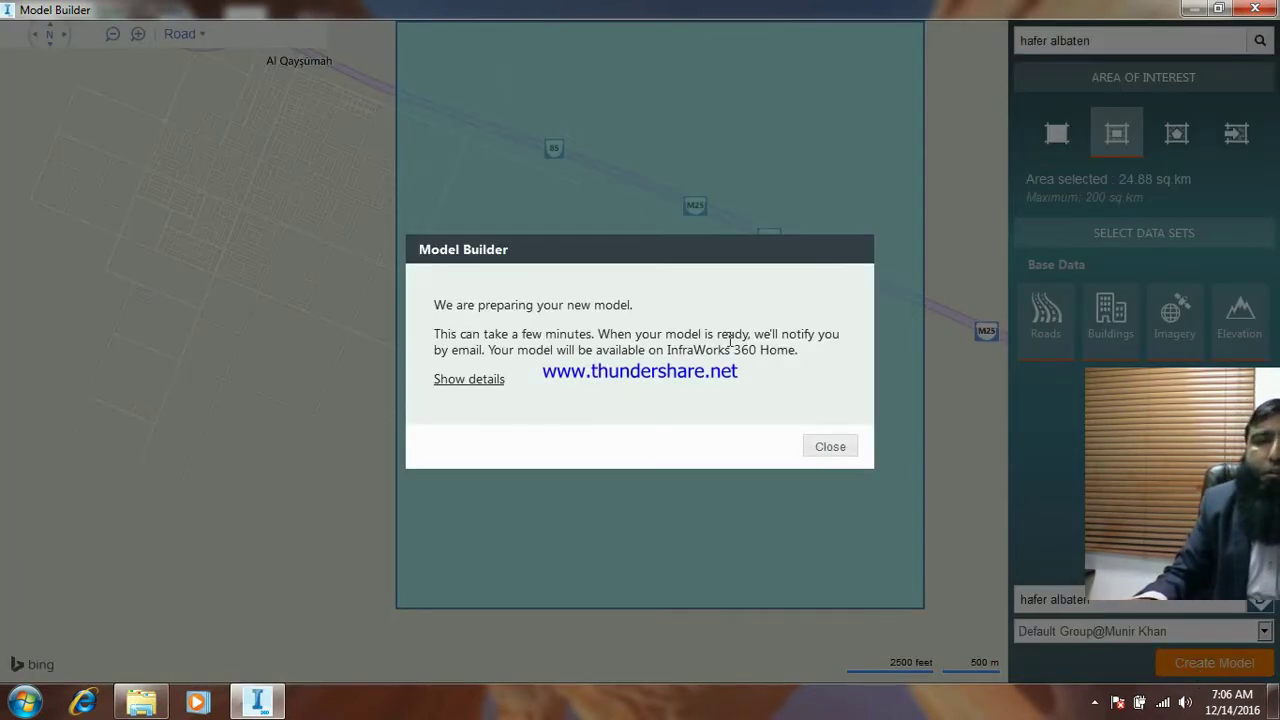
click(830, 450)
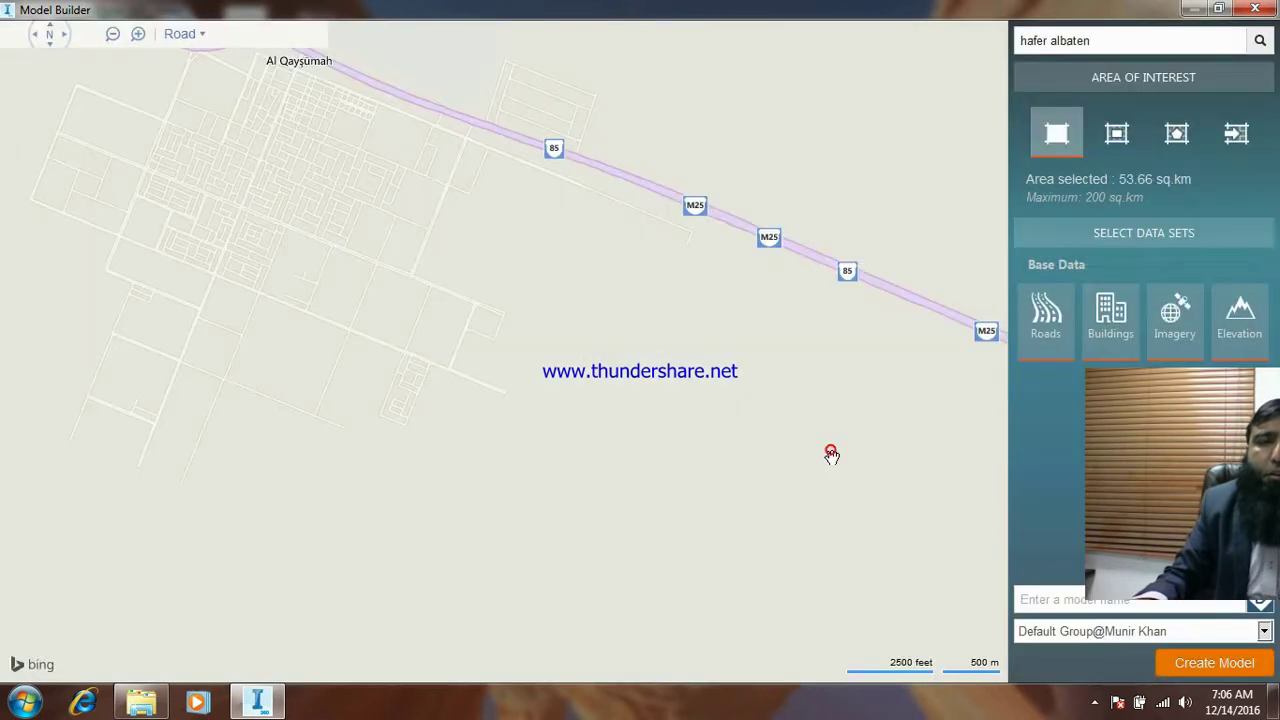
Close Model Builder and find the new 'hafer albaten' tile (226 KB) in My Models
click(1255, 10)
mouse_move(169, 359)
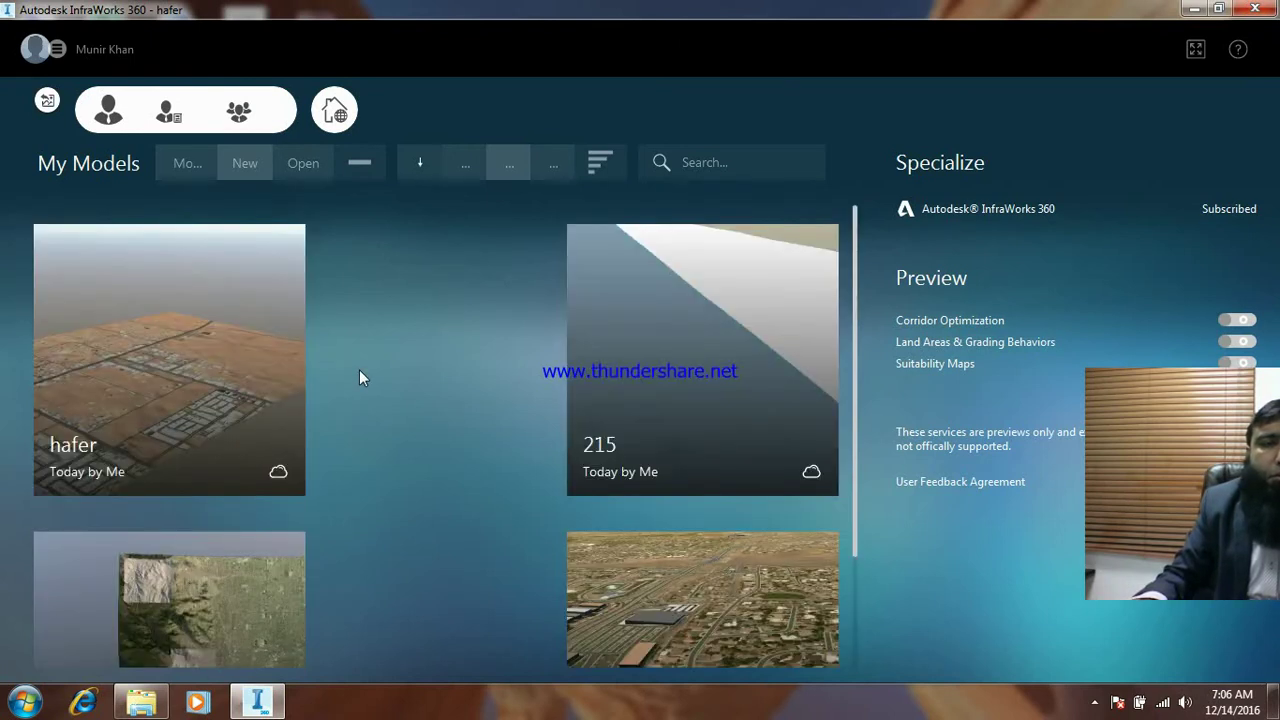
scroll(362, 390, down, 2)
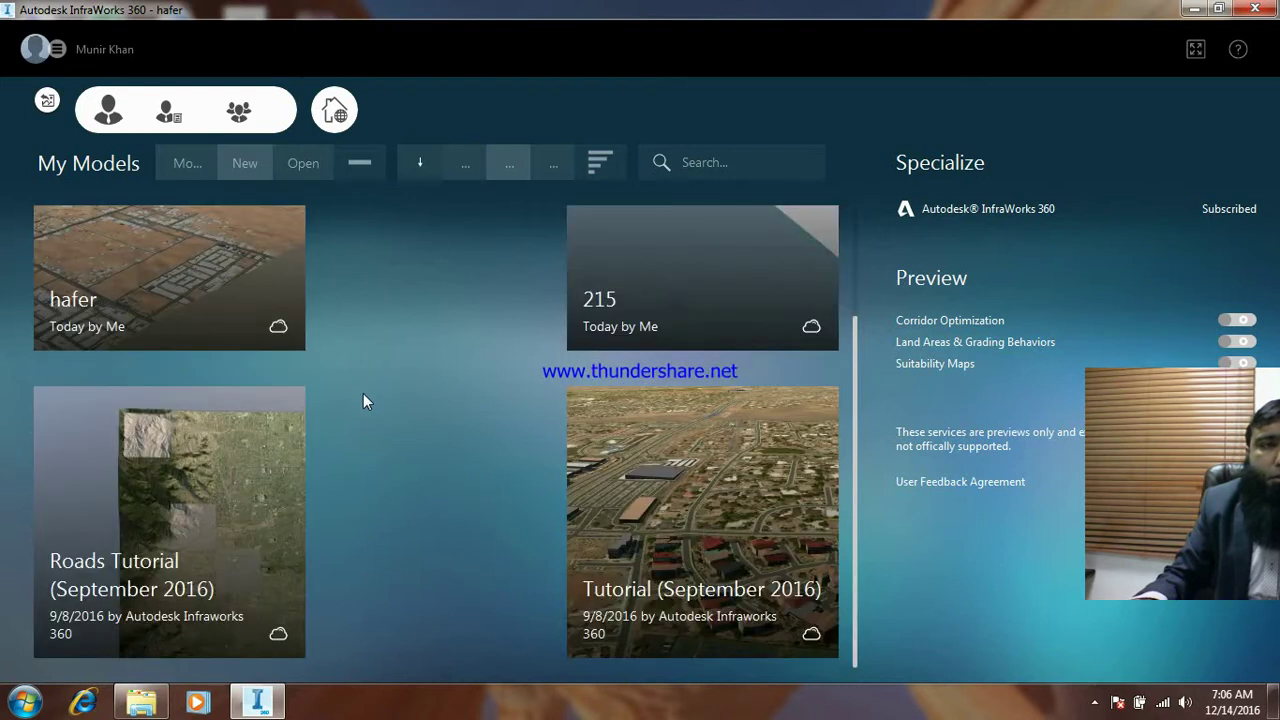
scroll(406, 479, up, 2)
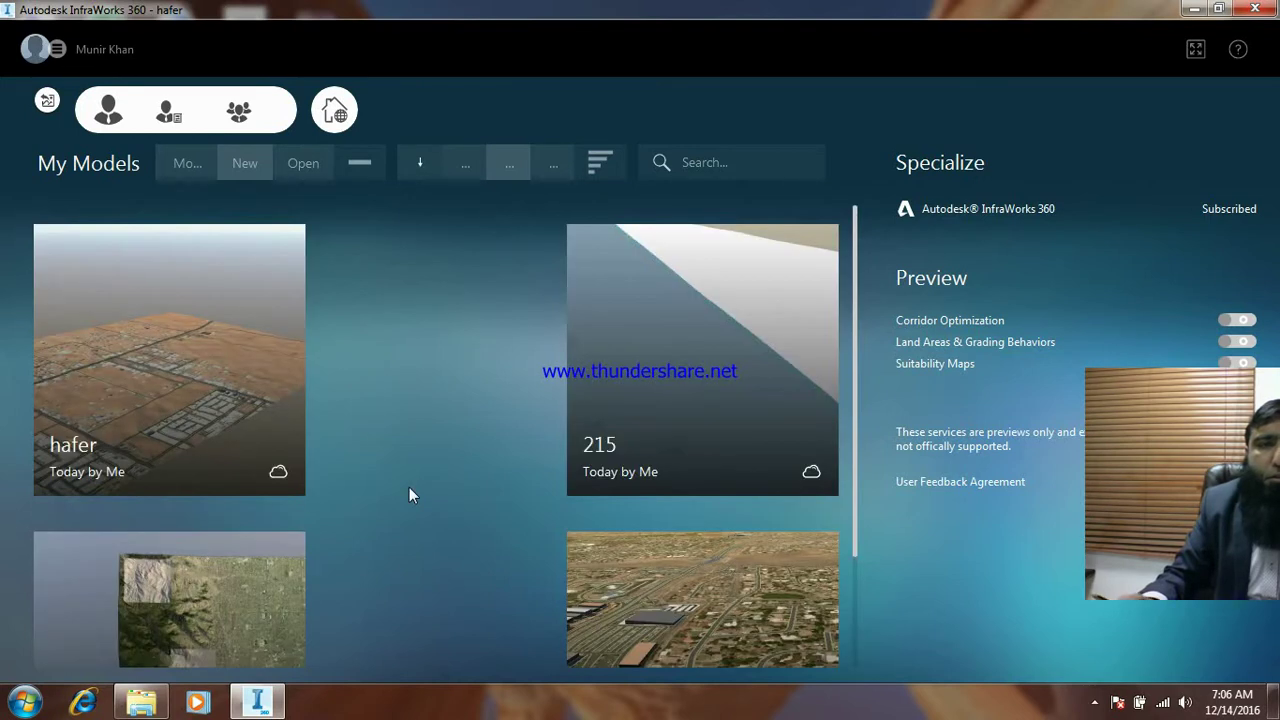
scroll(411, 492, down, 2)
scroll(411, 485, up, 2)
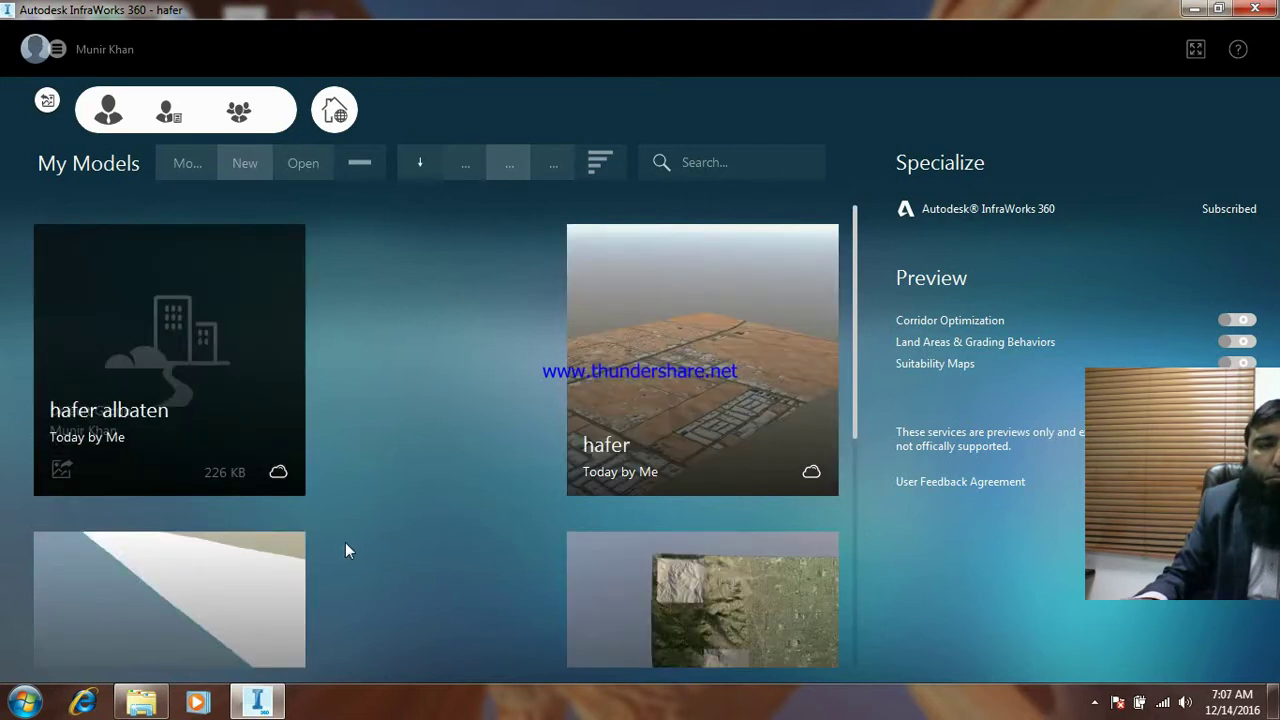
scroll(345, 542, down, 5)
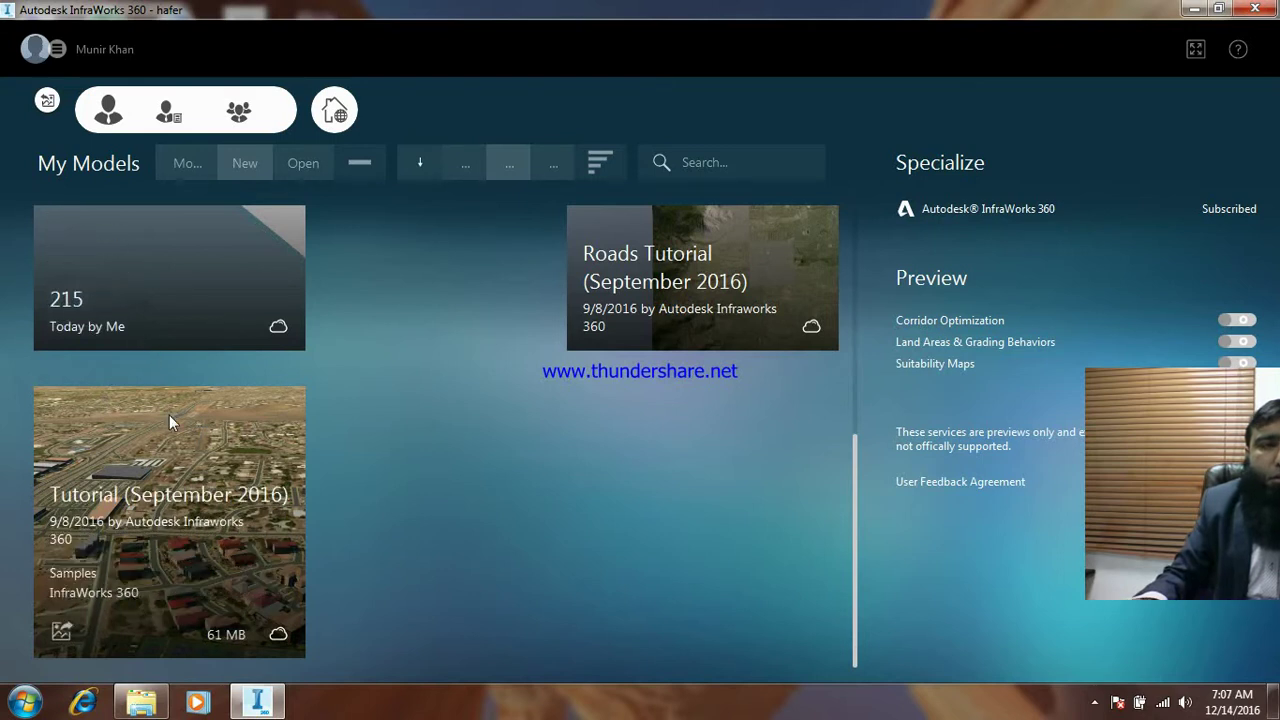
scroll(169, 415, up, 5)
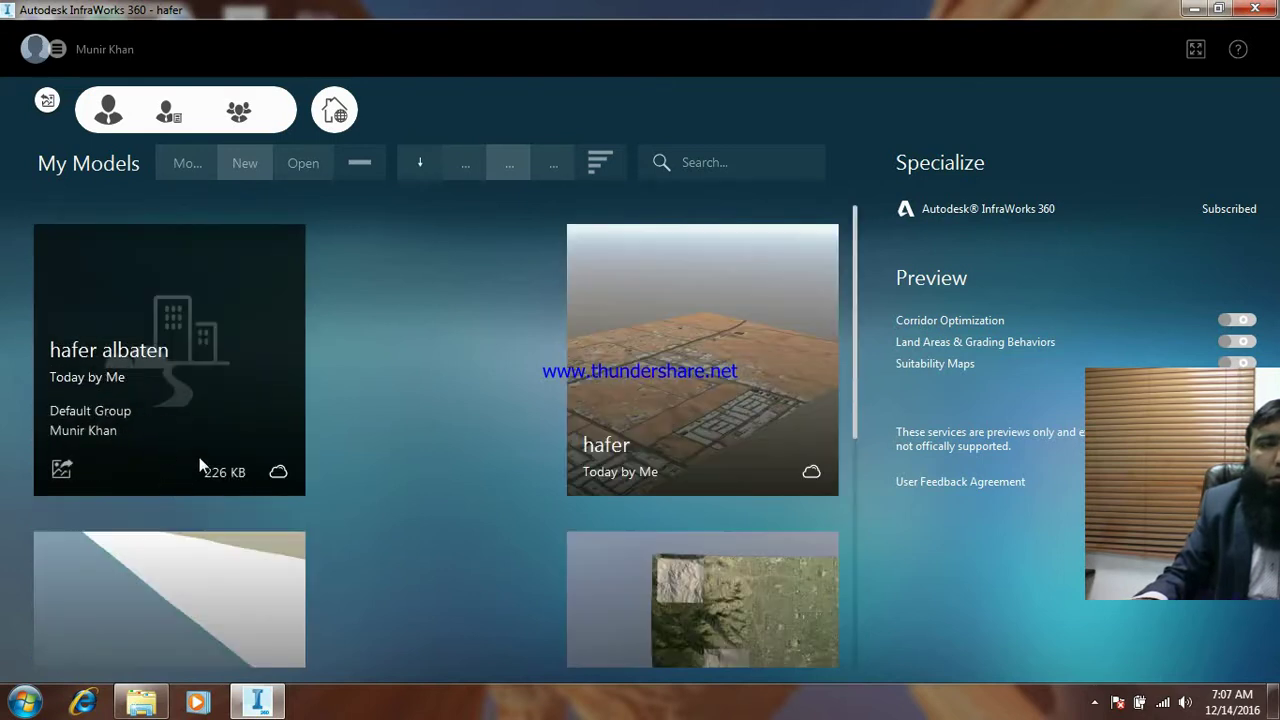
Open the hafer model
mouse_move(702, 360)
click(654, 350)
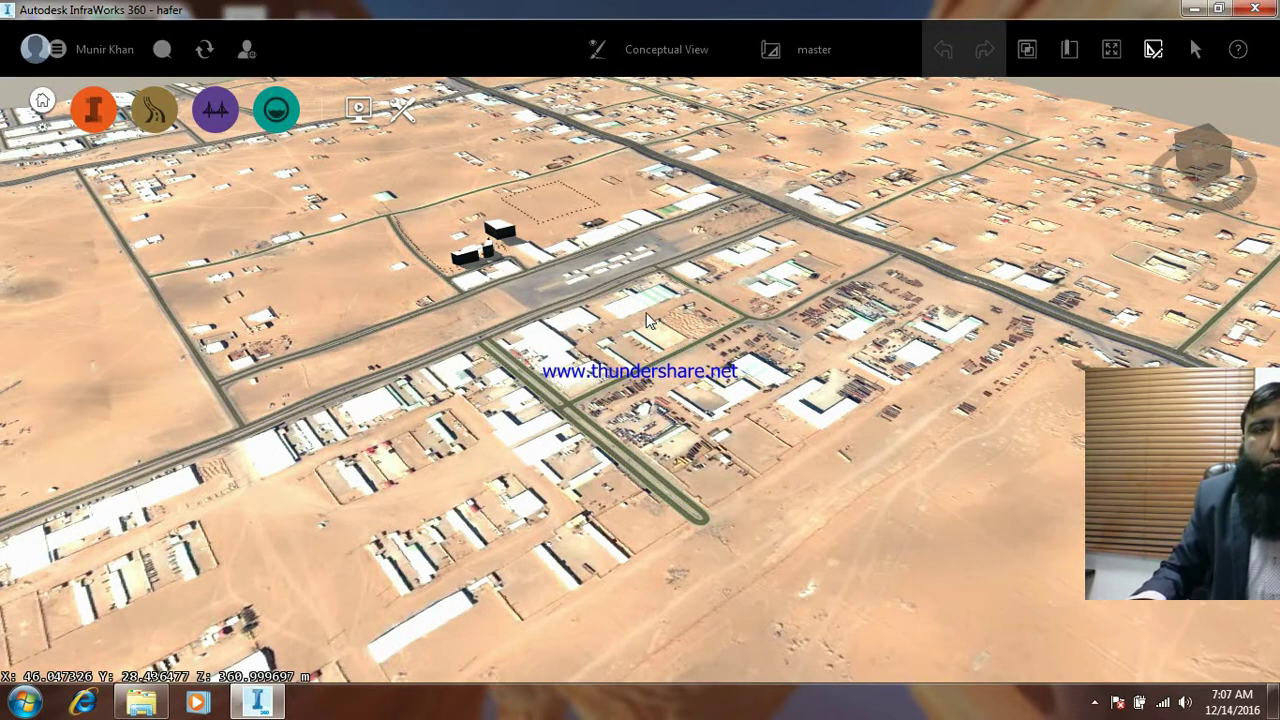
scroll(638, 275, down, 2)
scroll(620, 272, down, 3)
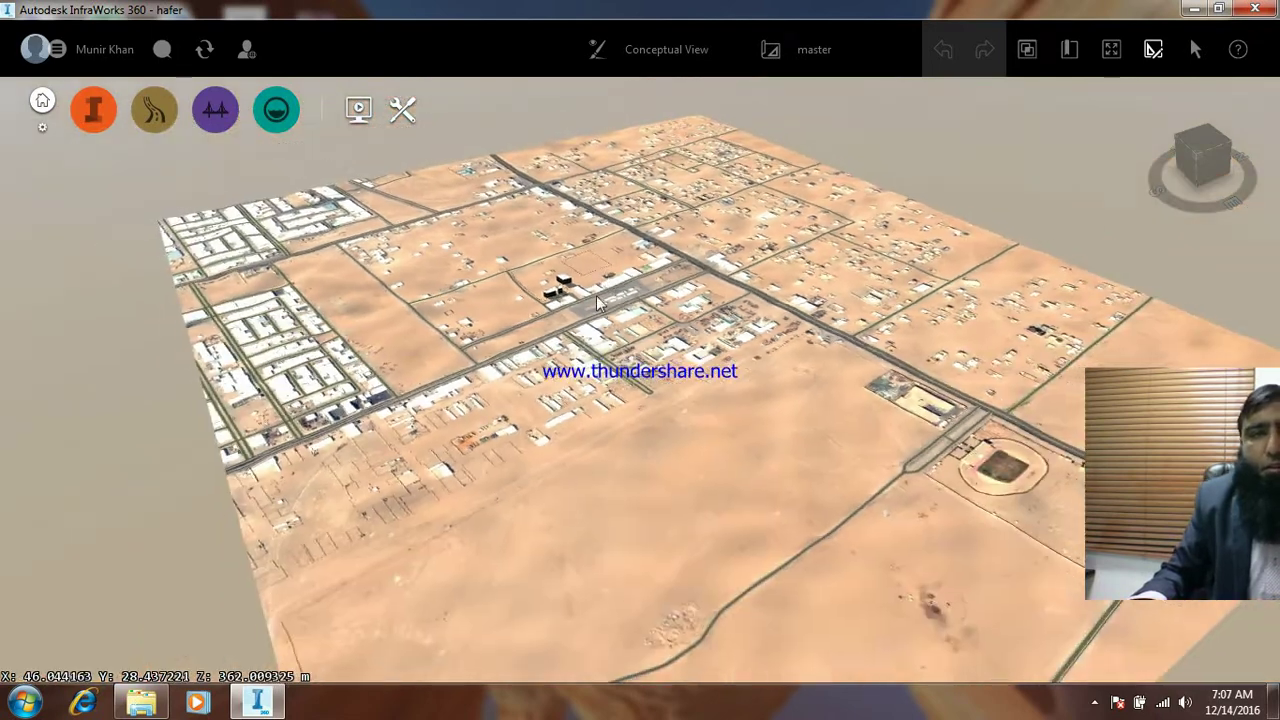
scroll(623, 537, up, 2)
scroll(635, 405, up, 1)
Orbit and zoom so the street grid runs horizontally above the open desert
shift+middle_drag(635, 400, 636, 324)
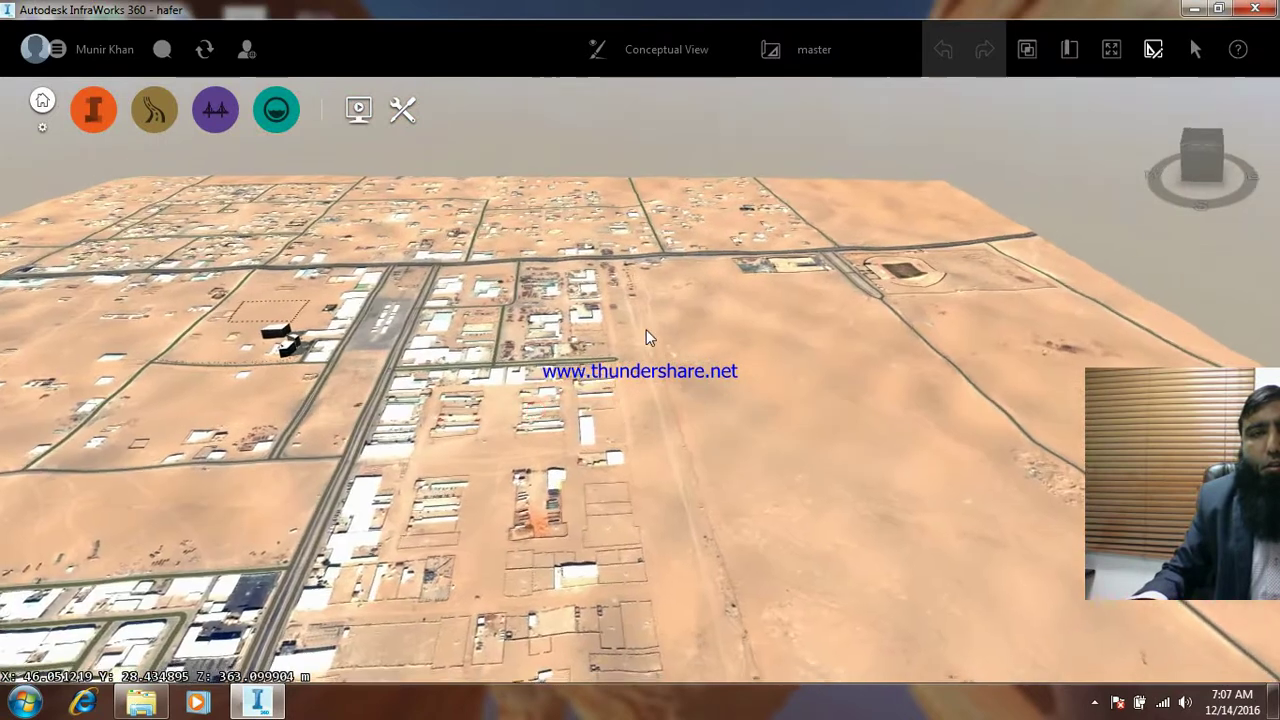
scroll(636, 324, down, 2)
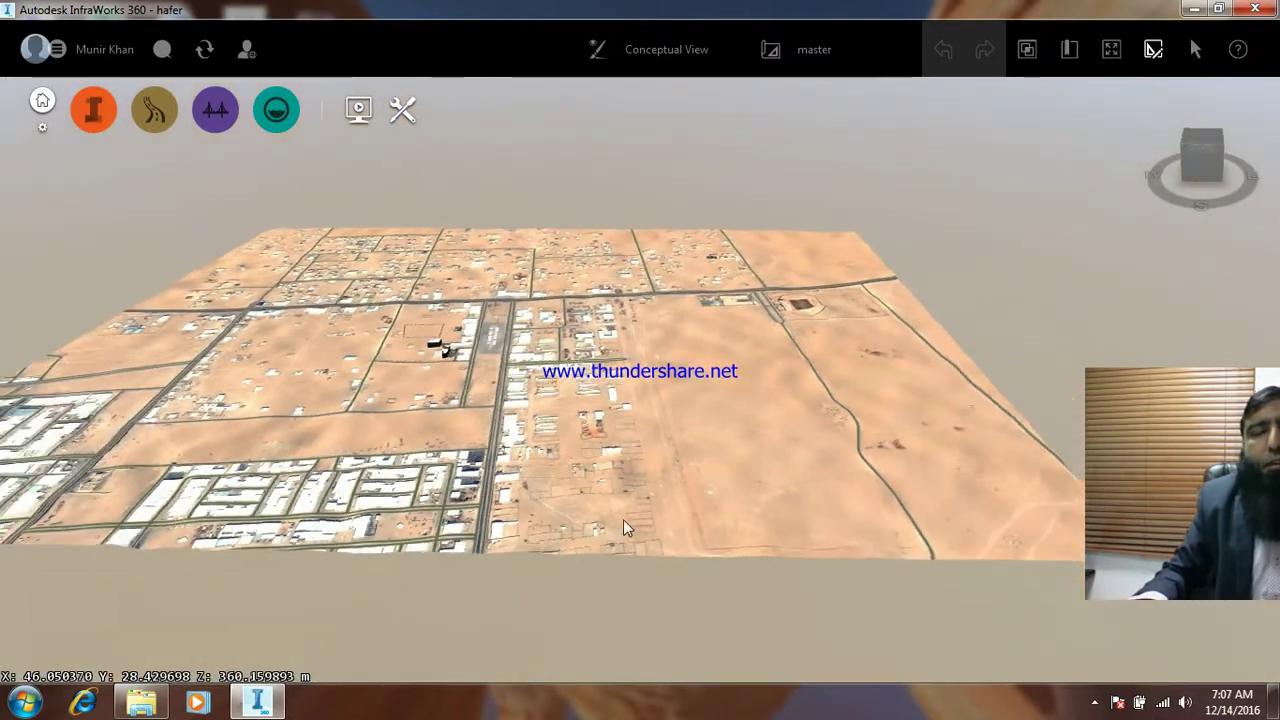
scroll(623, 531, up, 1)
scroll(623, 531, up, 1)
scroll(615, 529, up, 1)
scroll(600, 527, up, 1)
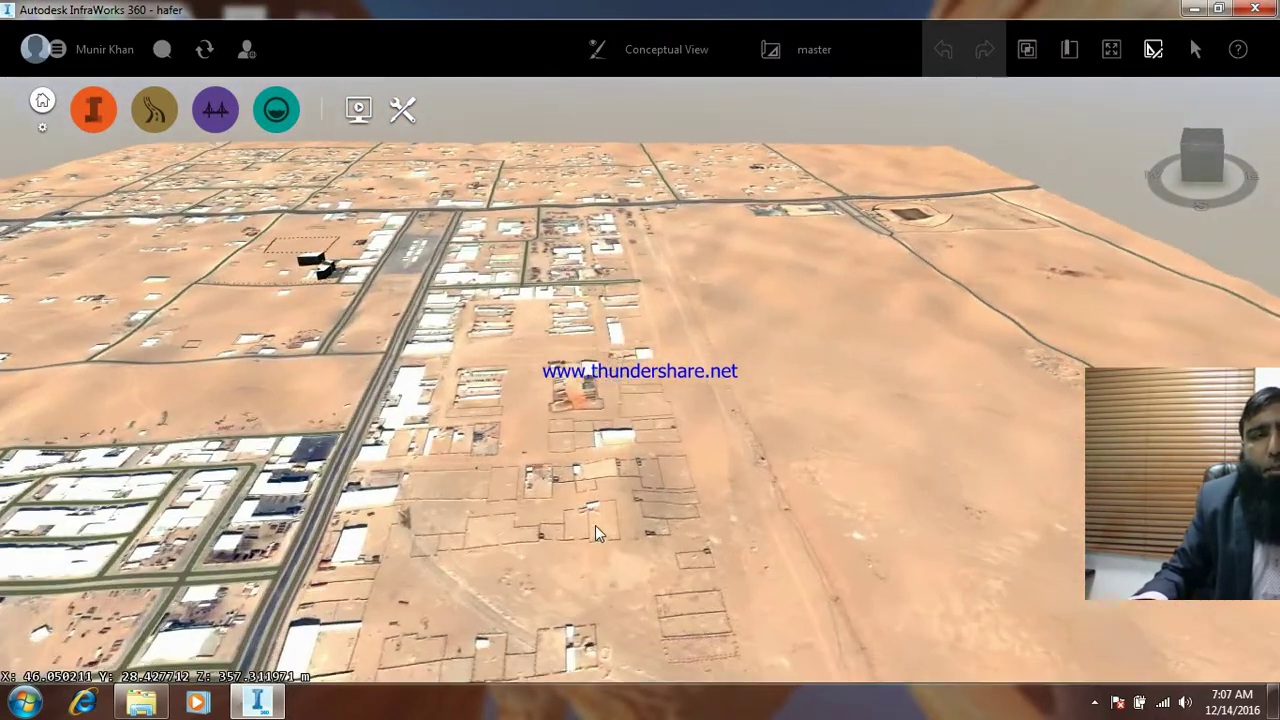
scroll(594, 521, up, 1)
scroll(594, 521, up, 1)
scroll(660, 390, up, 1)
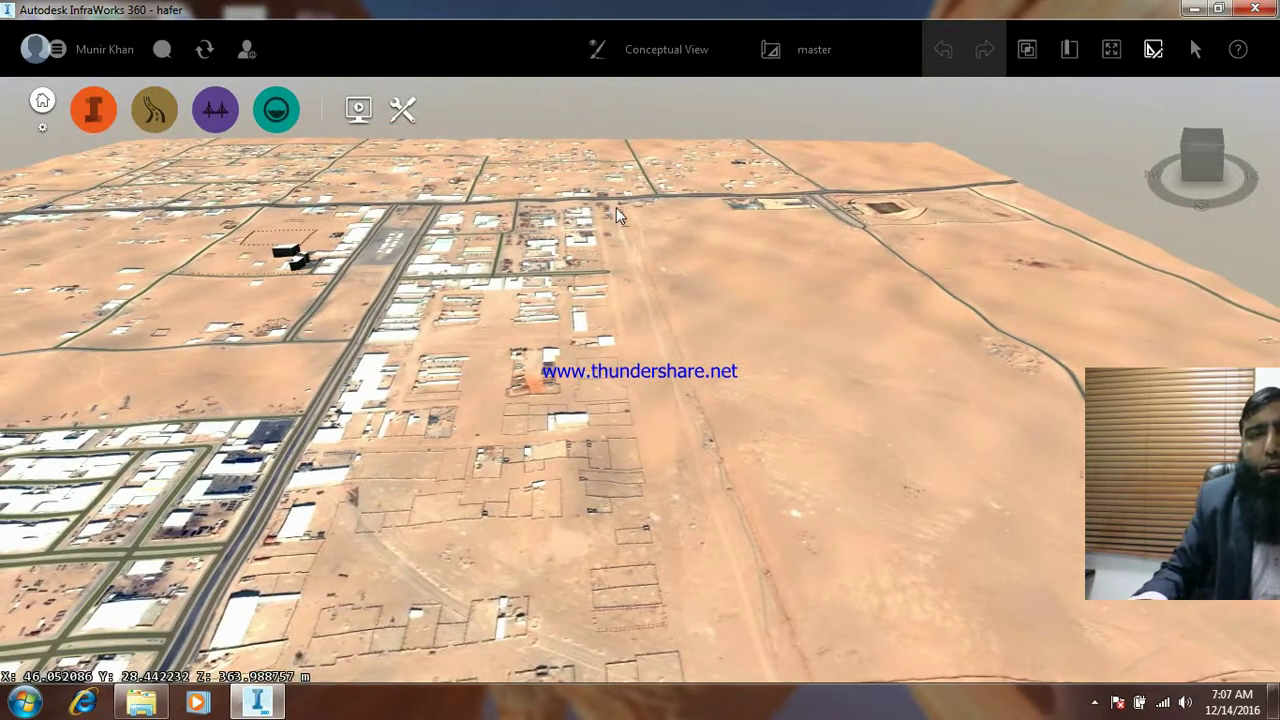
scroll(606, 224, down, 1)
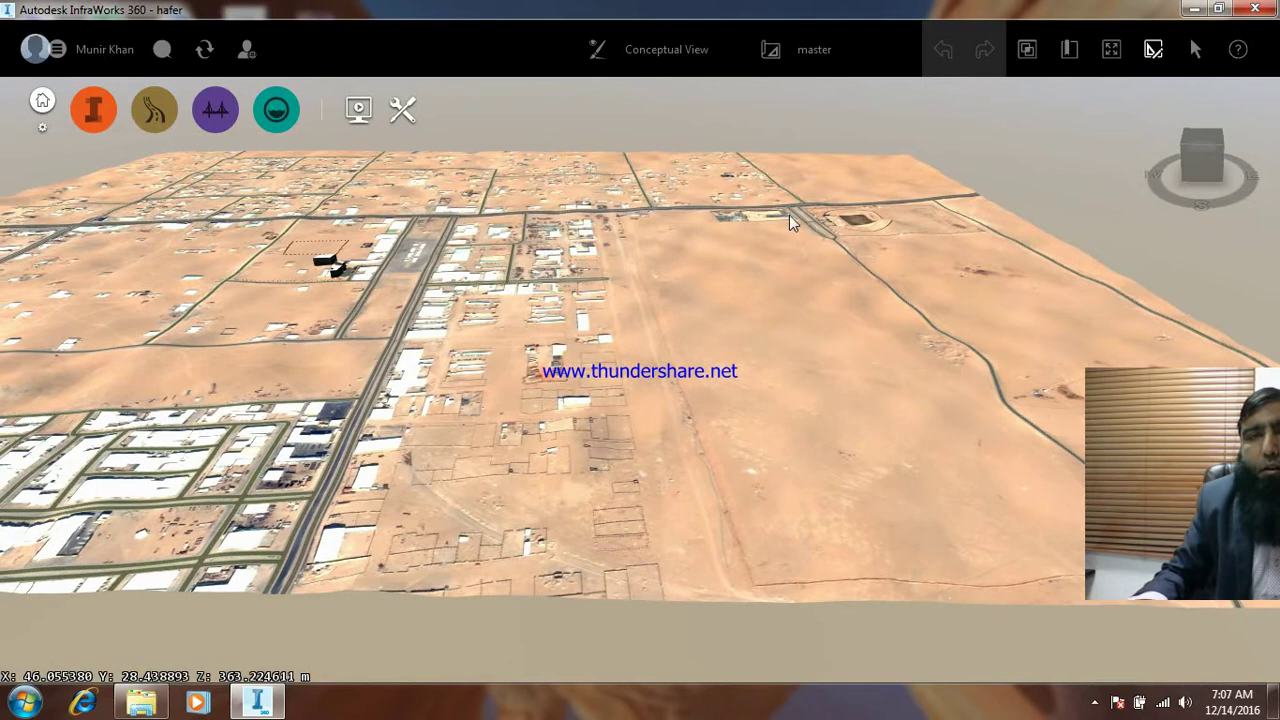
scroll(789, 215, up, 1)
scroll(724, 187, up, 1)
scroll(640, 379, up, 2)
mouse_move(576, 452)
middle_down()
mouse_move(477, 400)
mouse_move(726, 477)
mouse_move(603, 480)
mouse_move(434, 376)
middle_up()
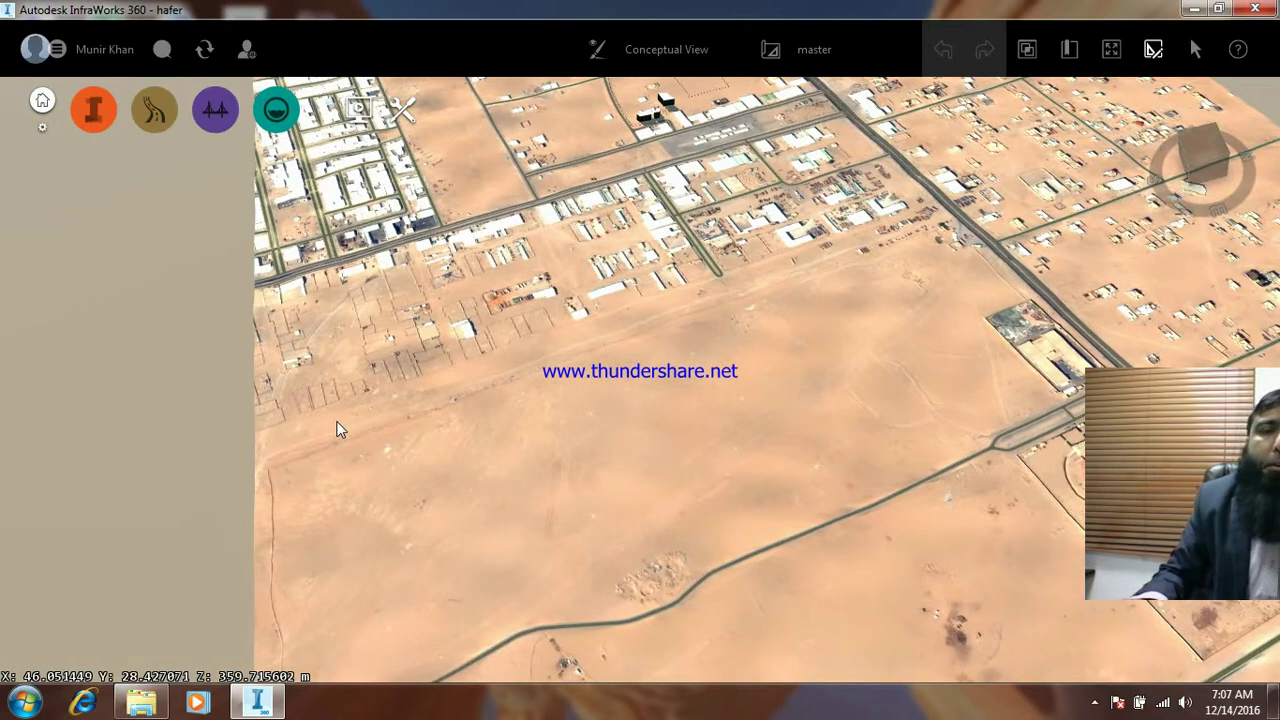
mouse_move(790, 492)
middle_down()
mouse_move(697, 468)
mouse_move(674, 440)
mouse_move(705, 476)
middle_up()
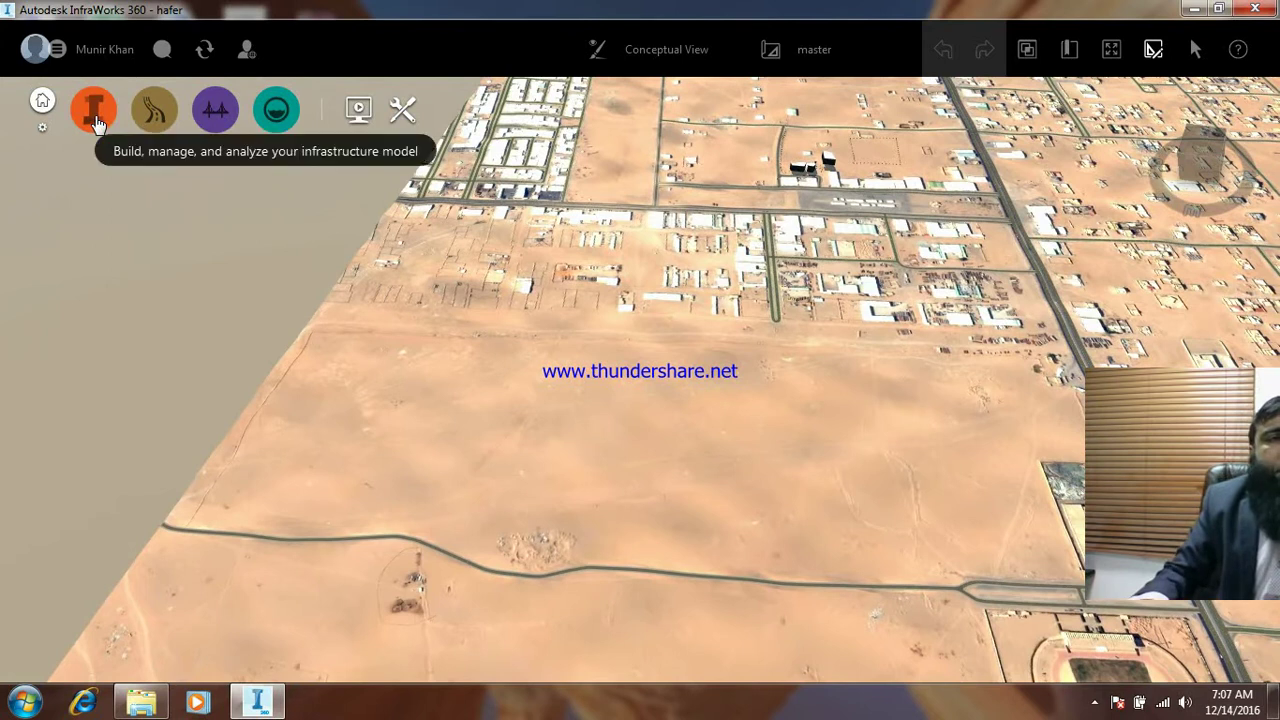
Start a local road using the Street > Sidewalks with Lamps draw style
click(153, 114)
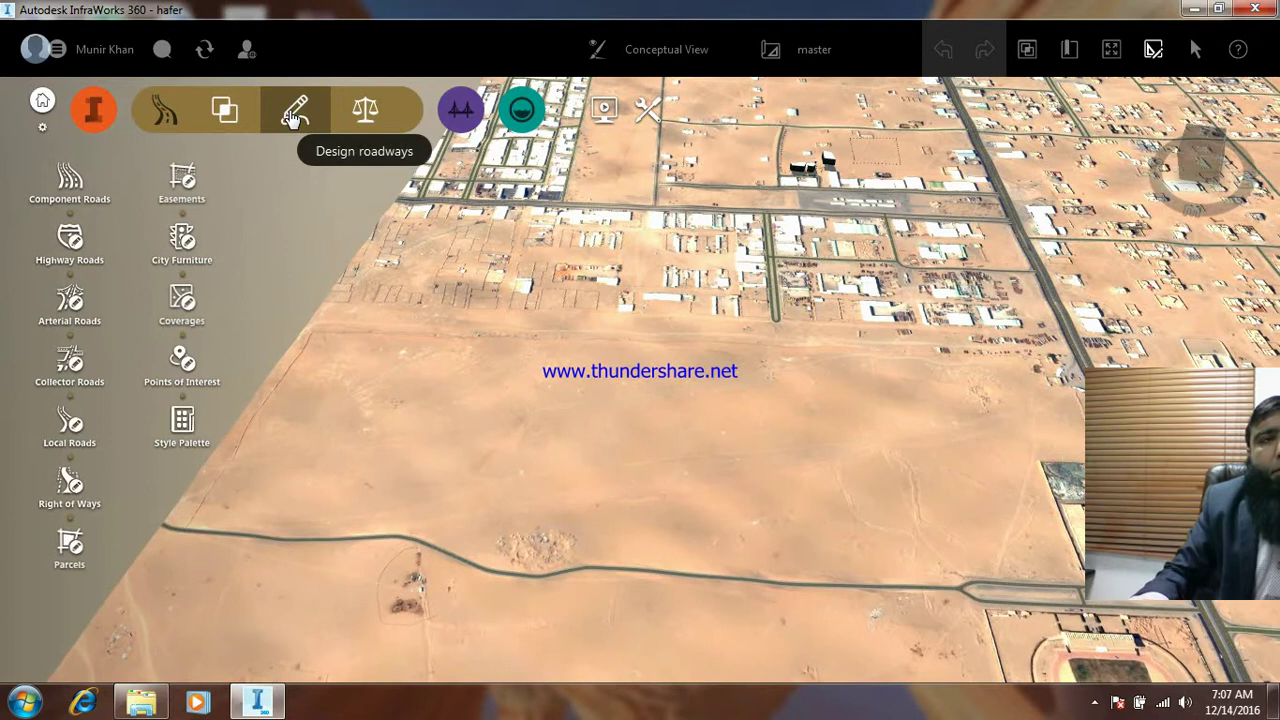
click(294, 116)
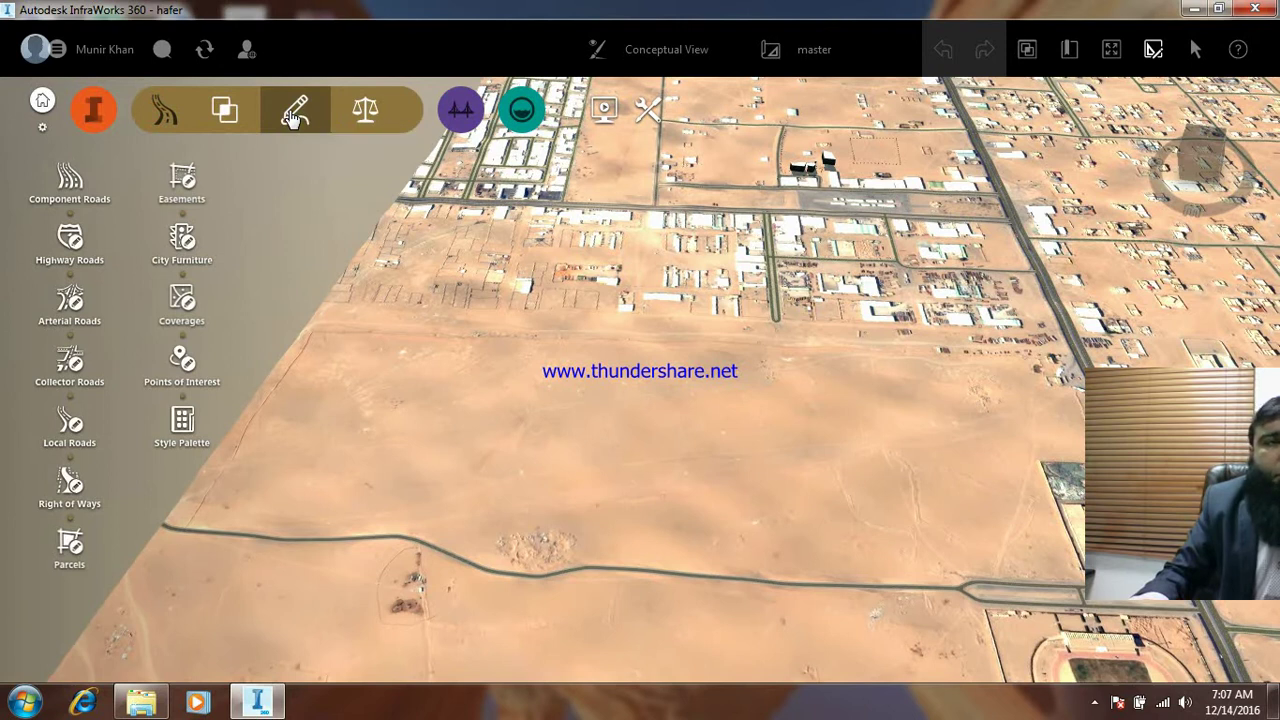
click(294, 116)
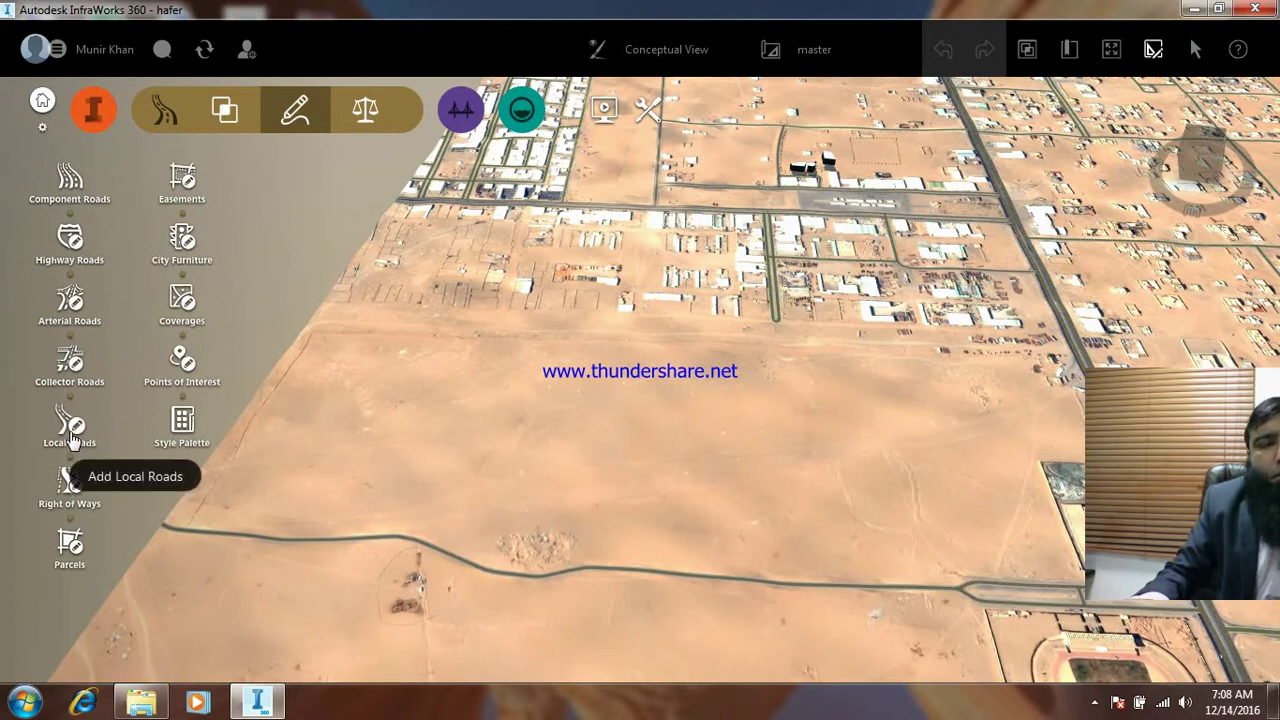
click(72, 438)
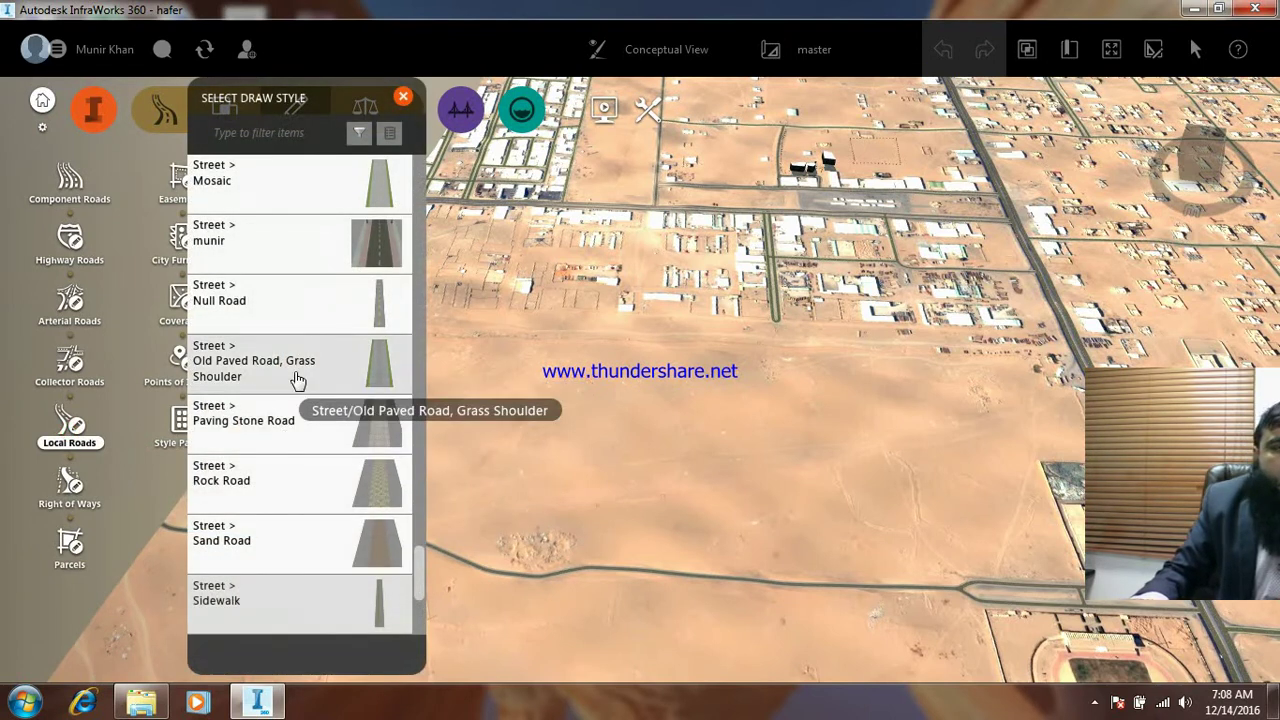
scroll(297, 378, down, 3)
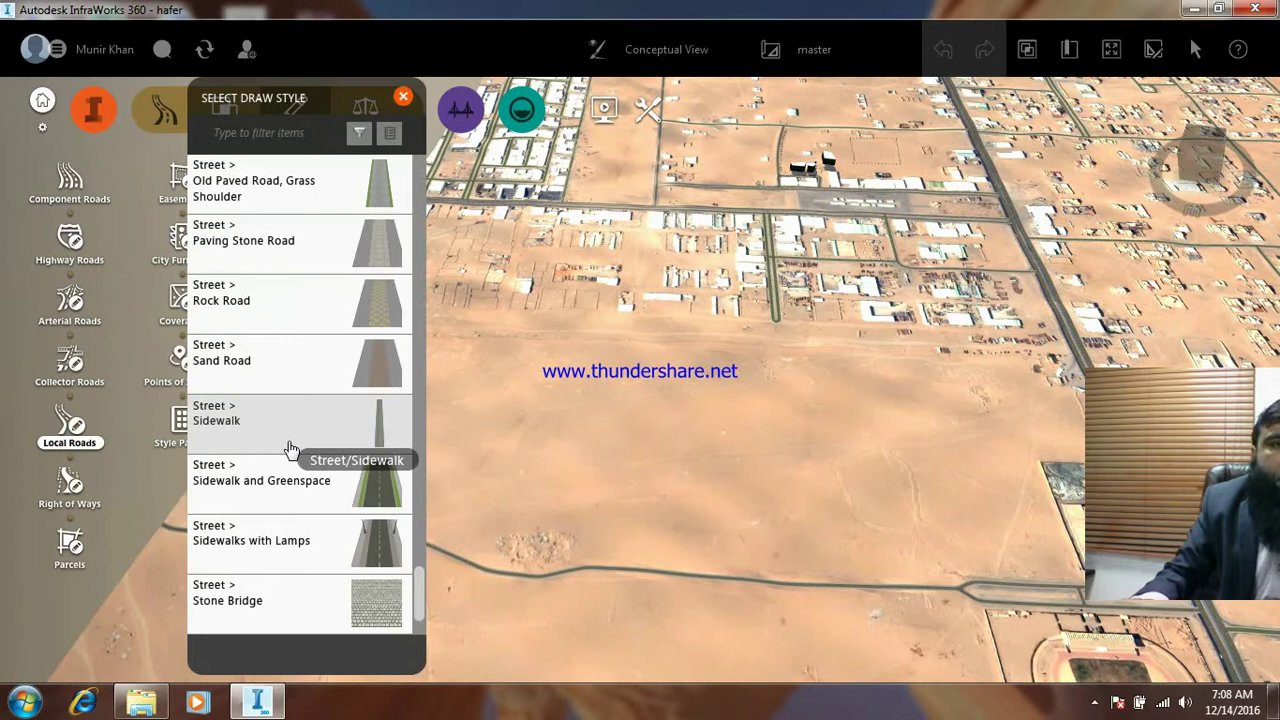
scroll(290, 452, down, 2)
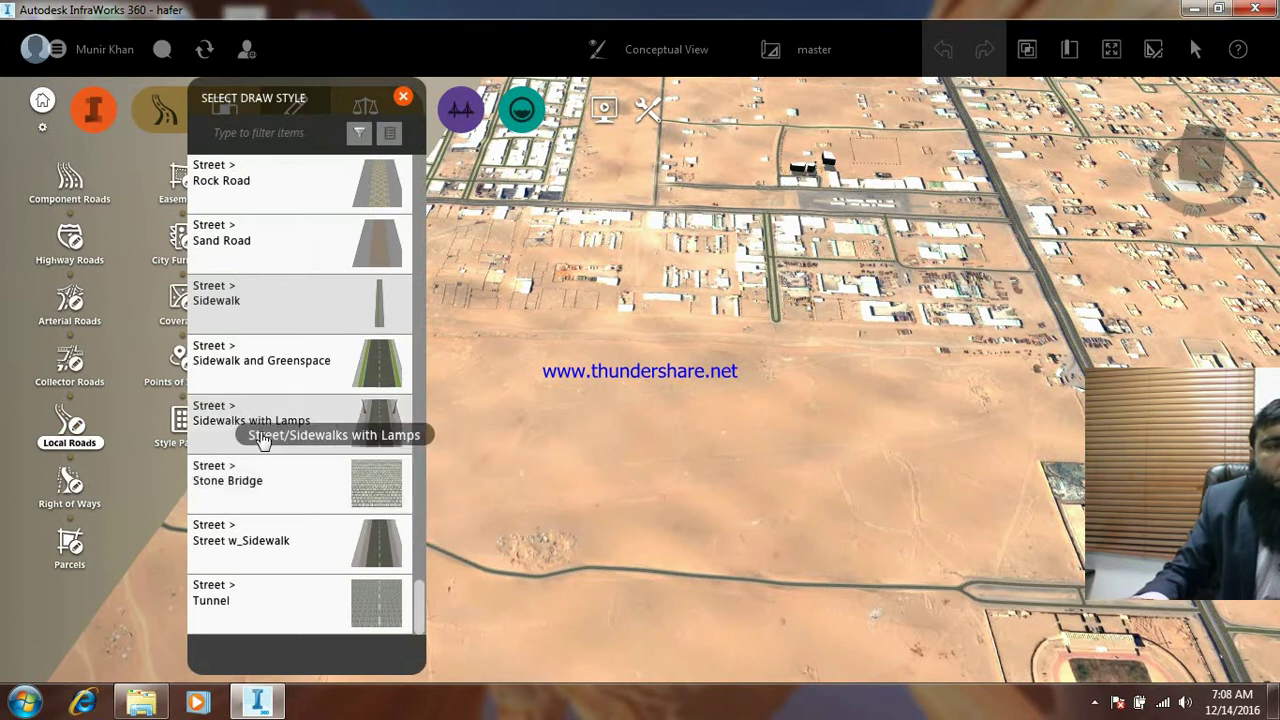
click(263, 428)
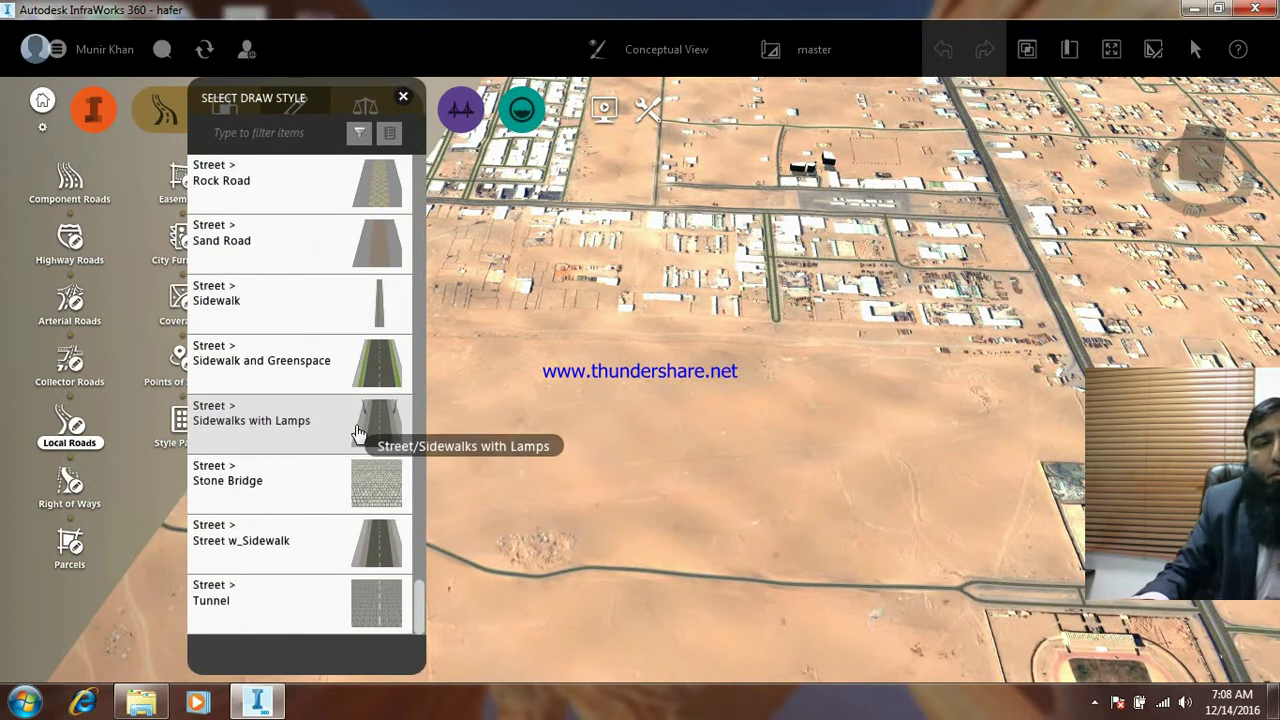
click(355, 426)
scroll(1056, 356, up, 3)
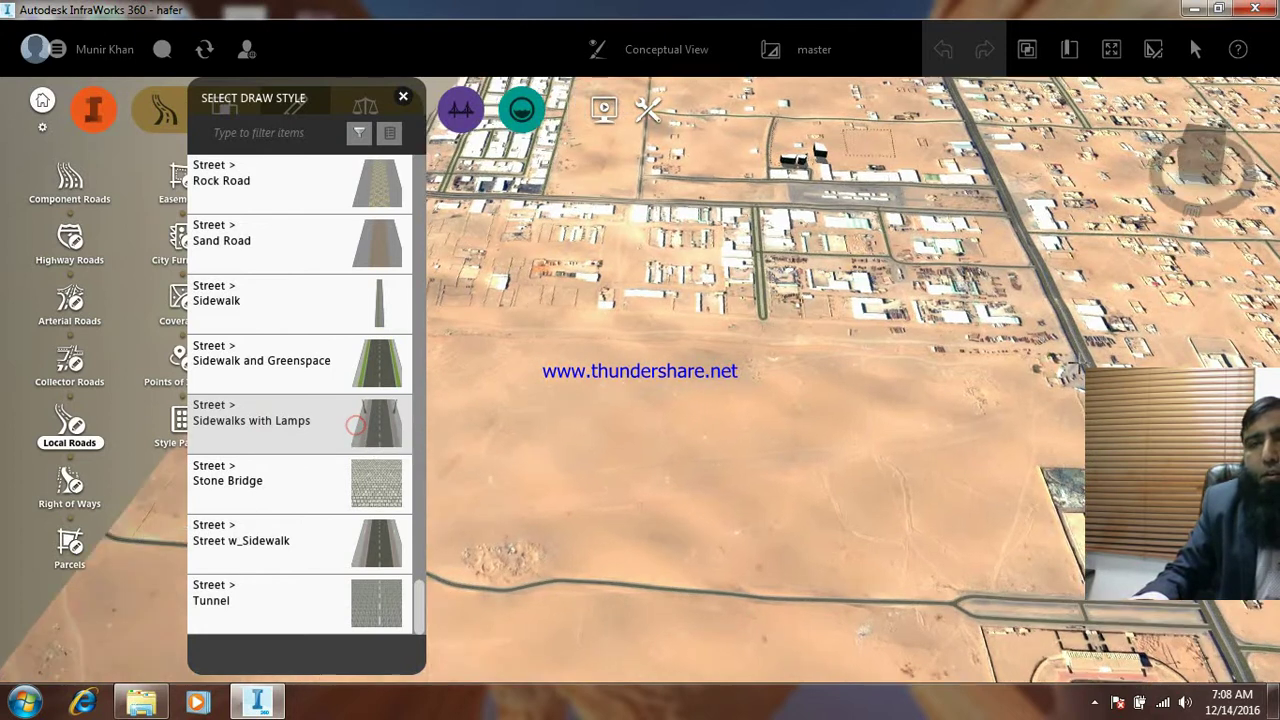
scroll(1080, 340, up, 2)
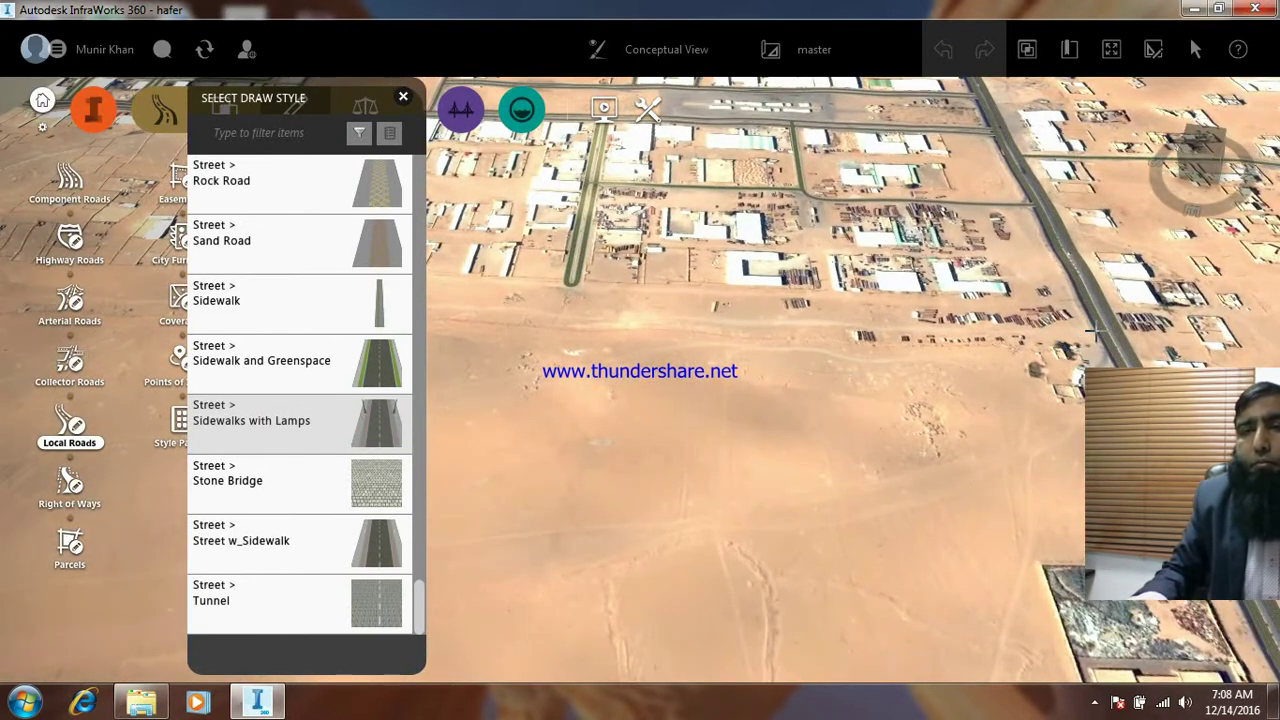
scroll(1099, 326, up, 2)
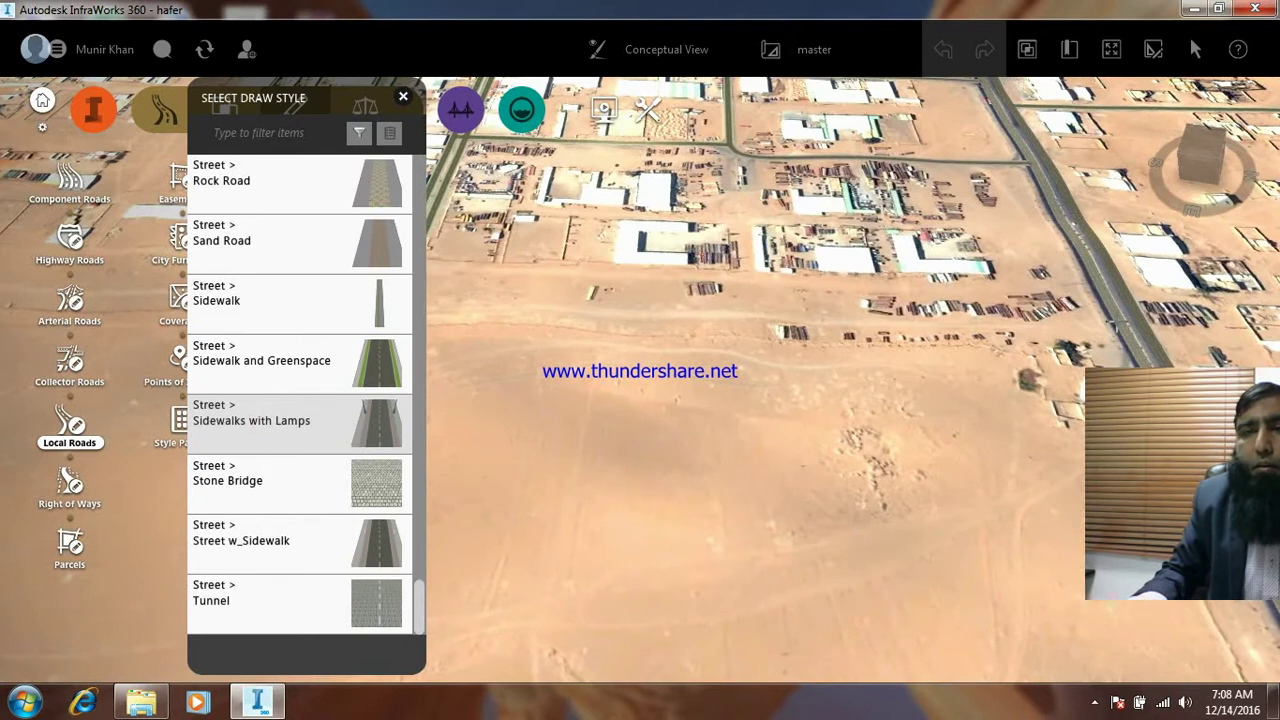
Place the road's start point and a second point westward across the desert
click(1117, 322)
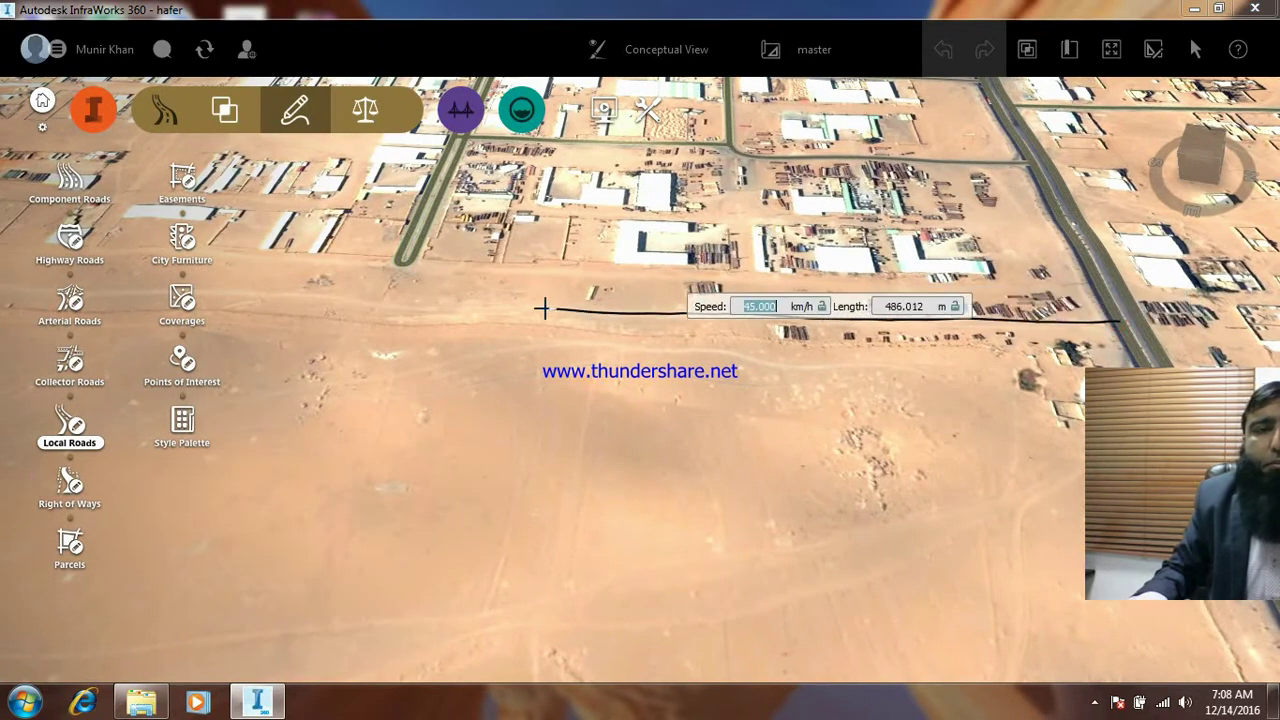
scroll(518, 308, up, 2)
scroll(520, 304, up, 2)
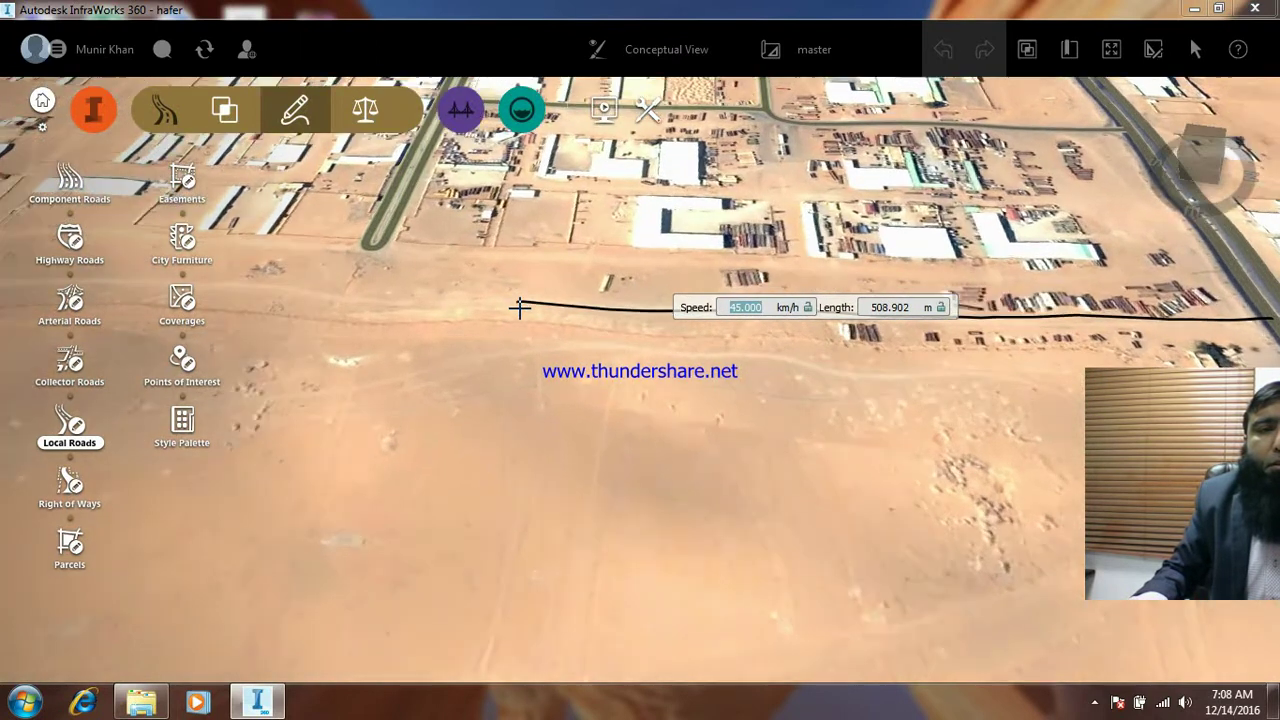
scroll(520, 303, up, 1)
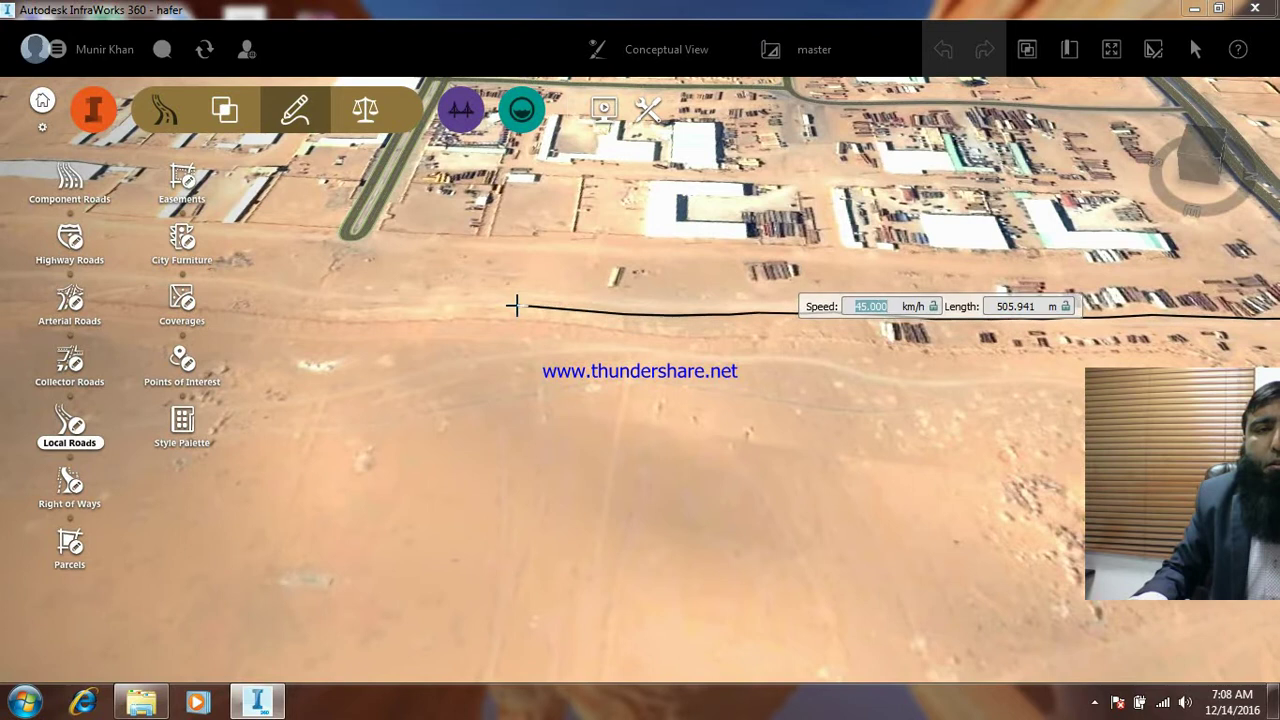
click(516, 306)
scroll(800, 354, up, 2)
scroll(806, 357, up, 1)
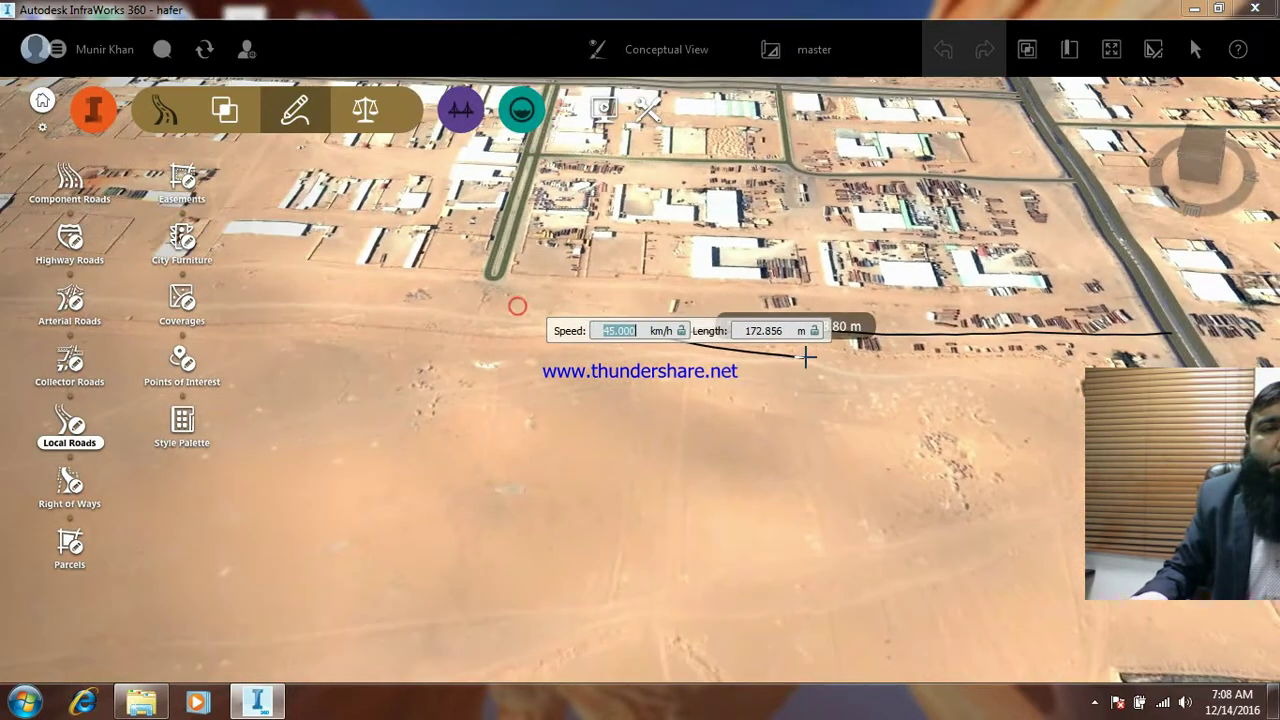
scroll(594, 331, up, 3)
scroll(478, 289, up, 2)
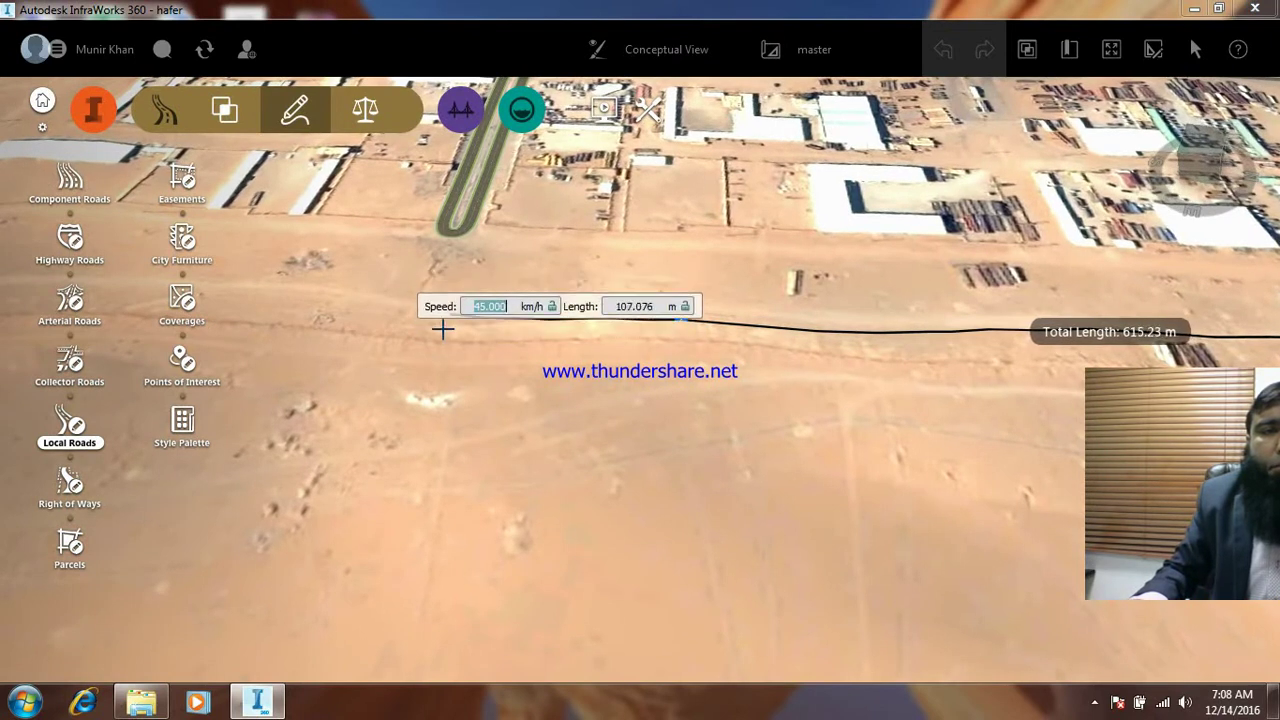
Switch to a curved segment and extend the road westward to about 1,310 m
right_click(451, 312)
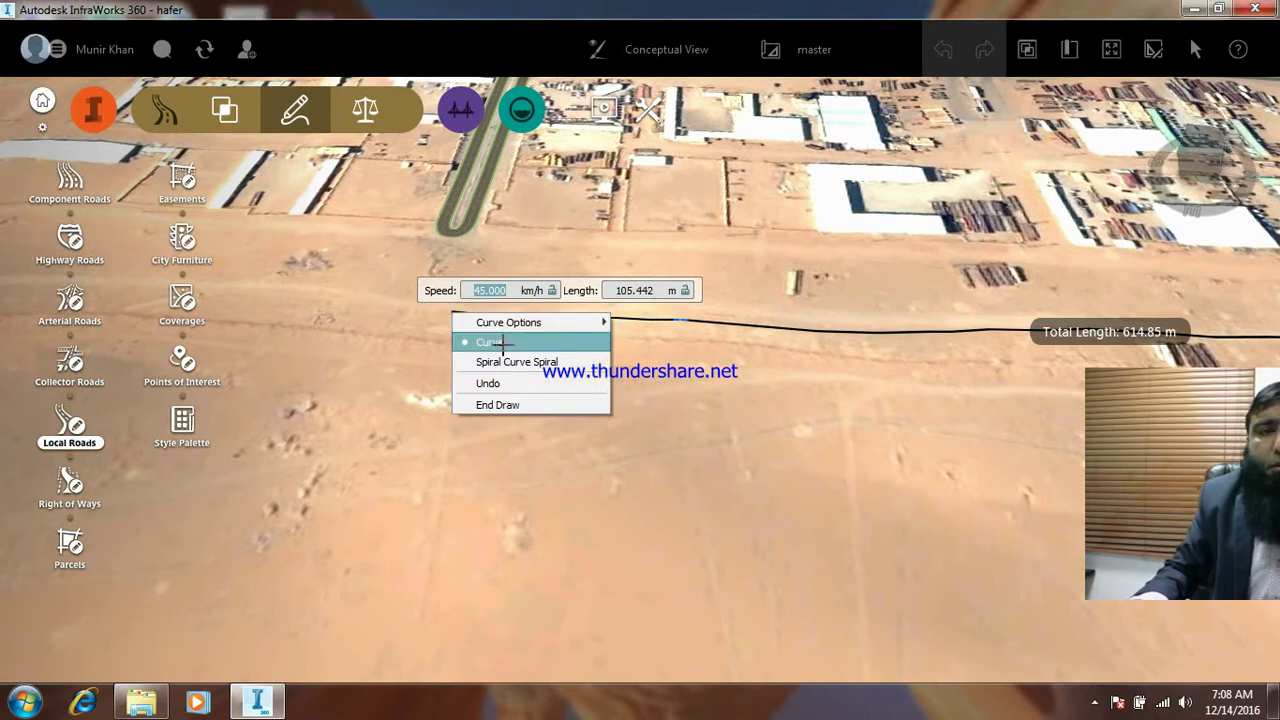
click(503, 343)
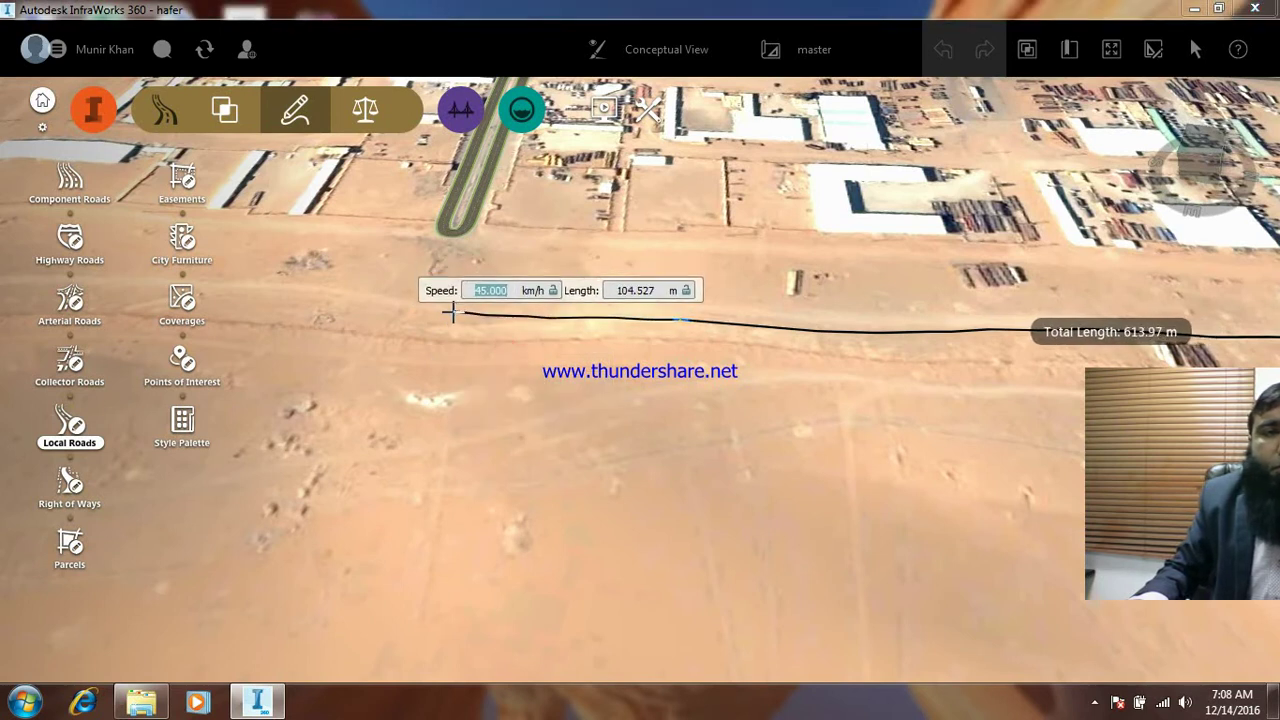
click(452, 313)
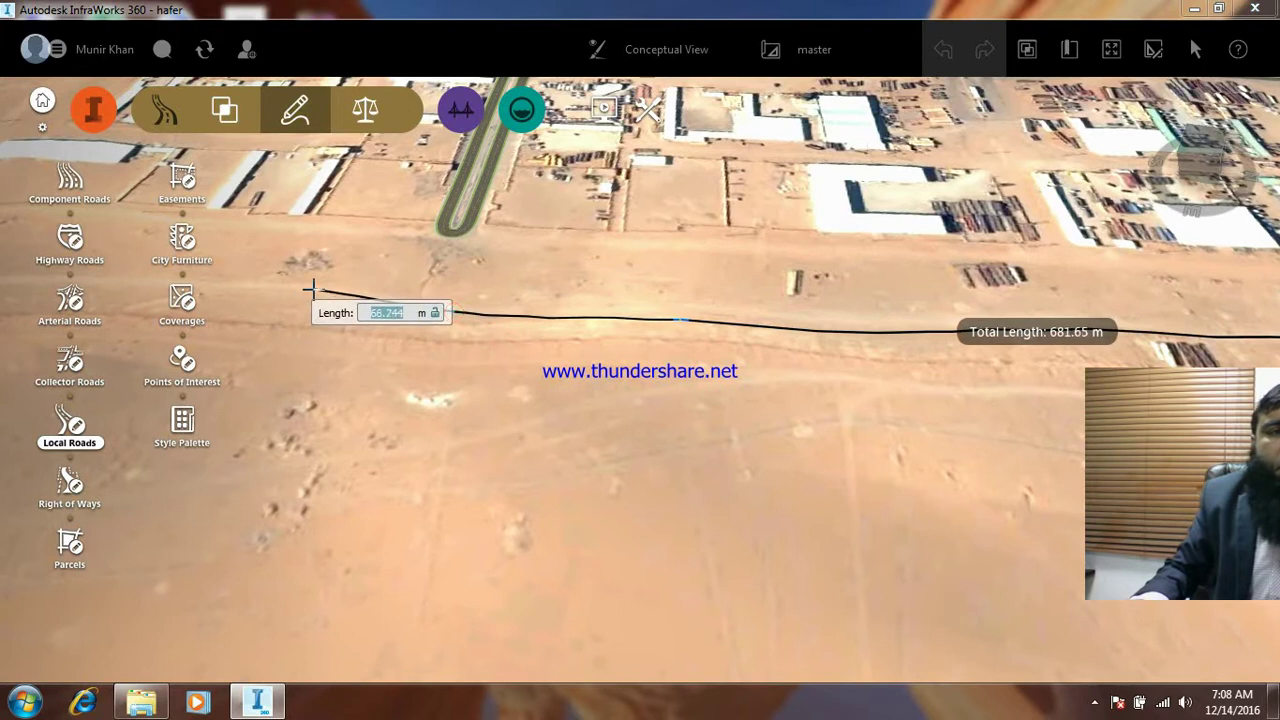
click(312, 290)
scroll(600, 340, down, 2)
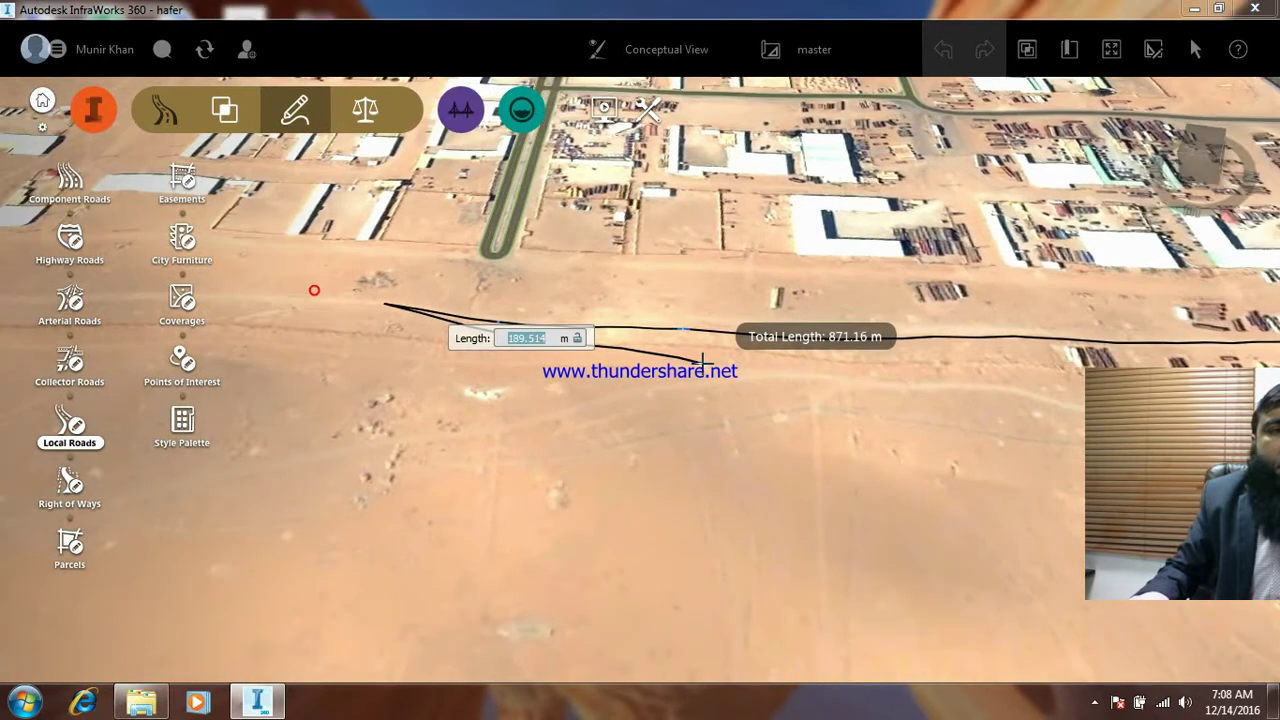
scroll(837, 391, up, 2)
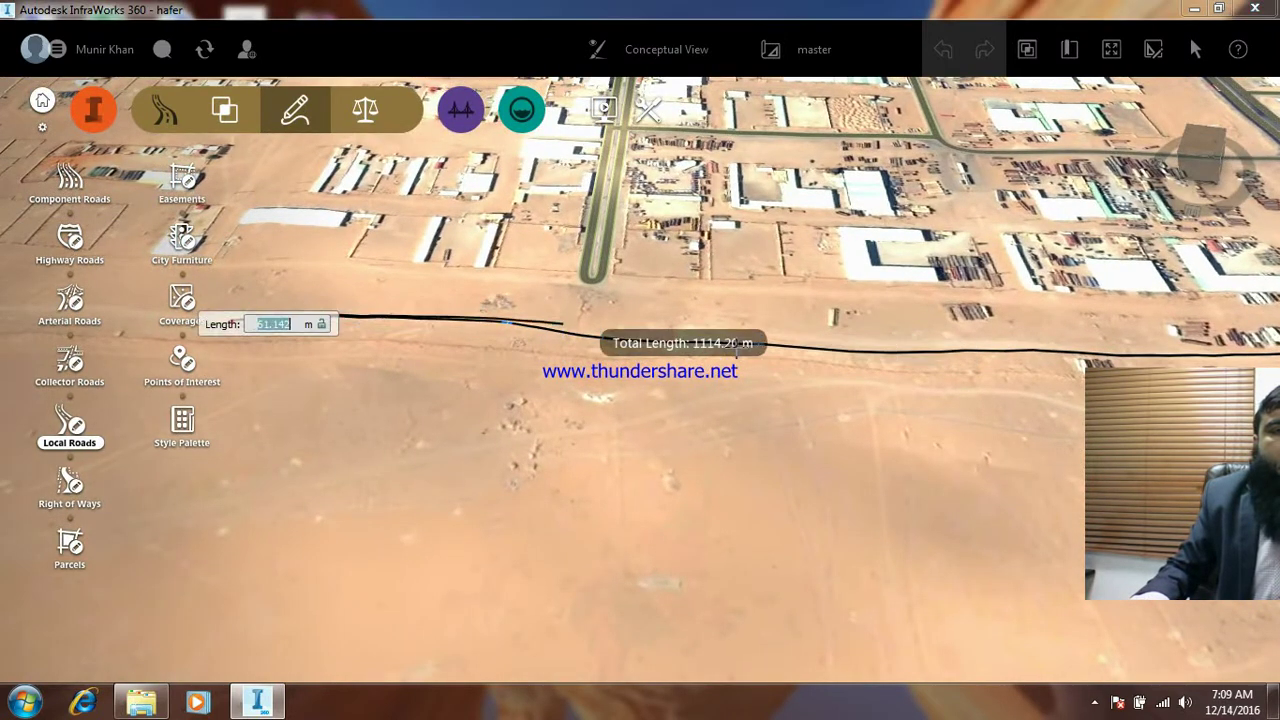
scroll(820, 420, down, 3)
scroll(230, 362, up, 2)
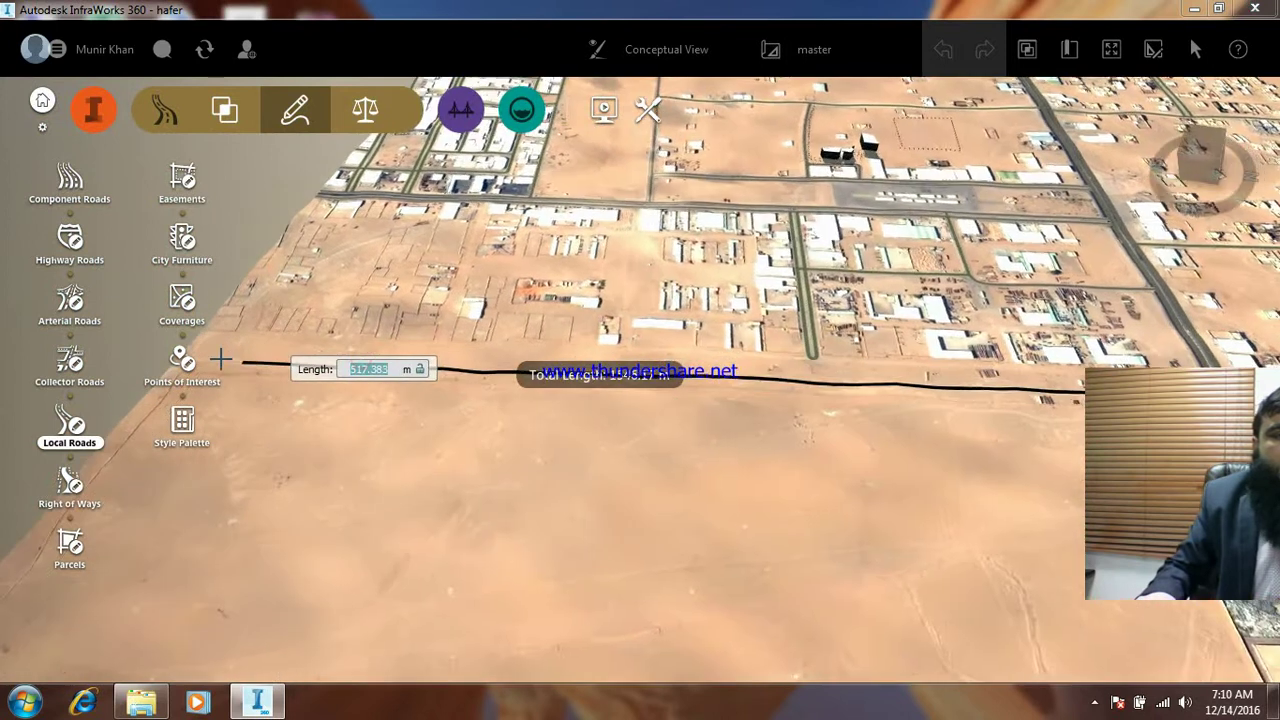
scroll(216, 360, down, 1)
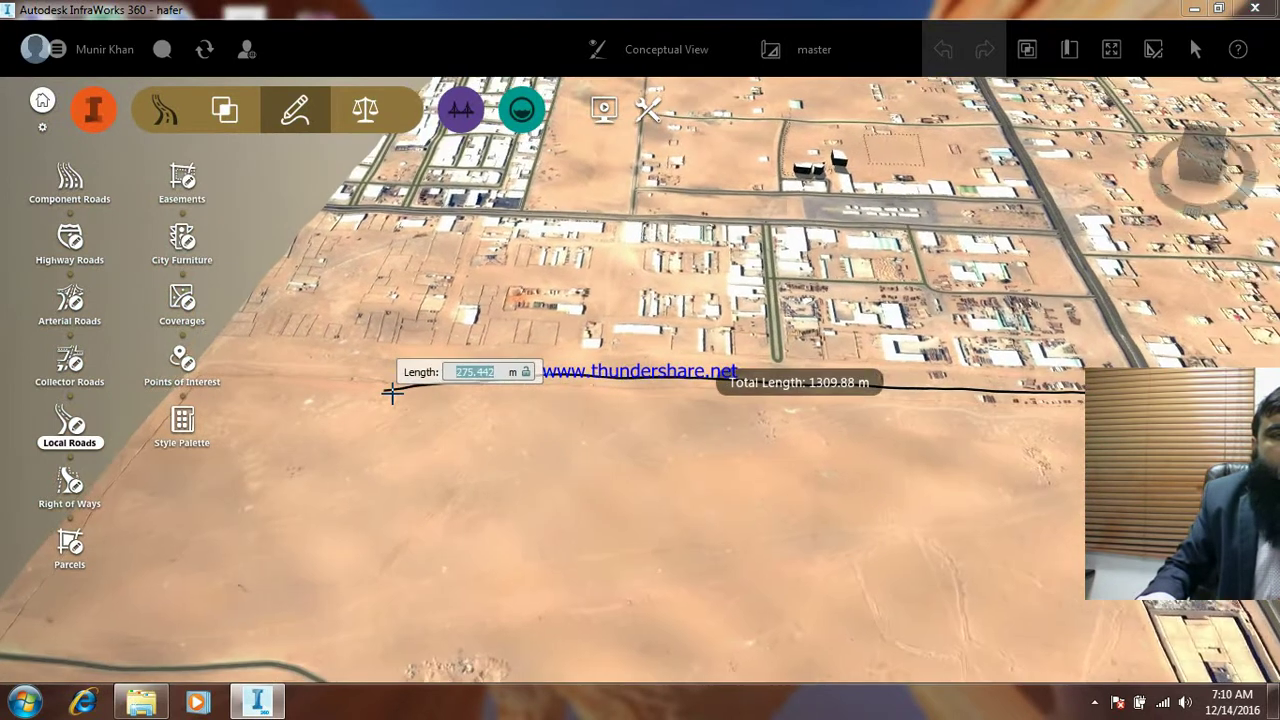
Finish the road and zoom in toward where it joins the highway
click(218, 362)
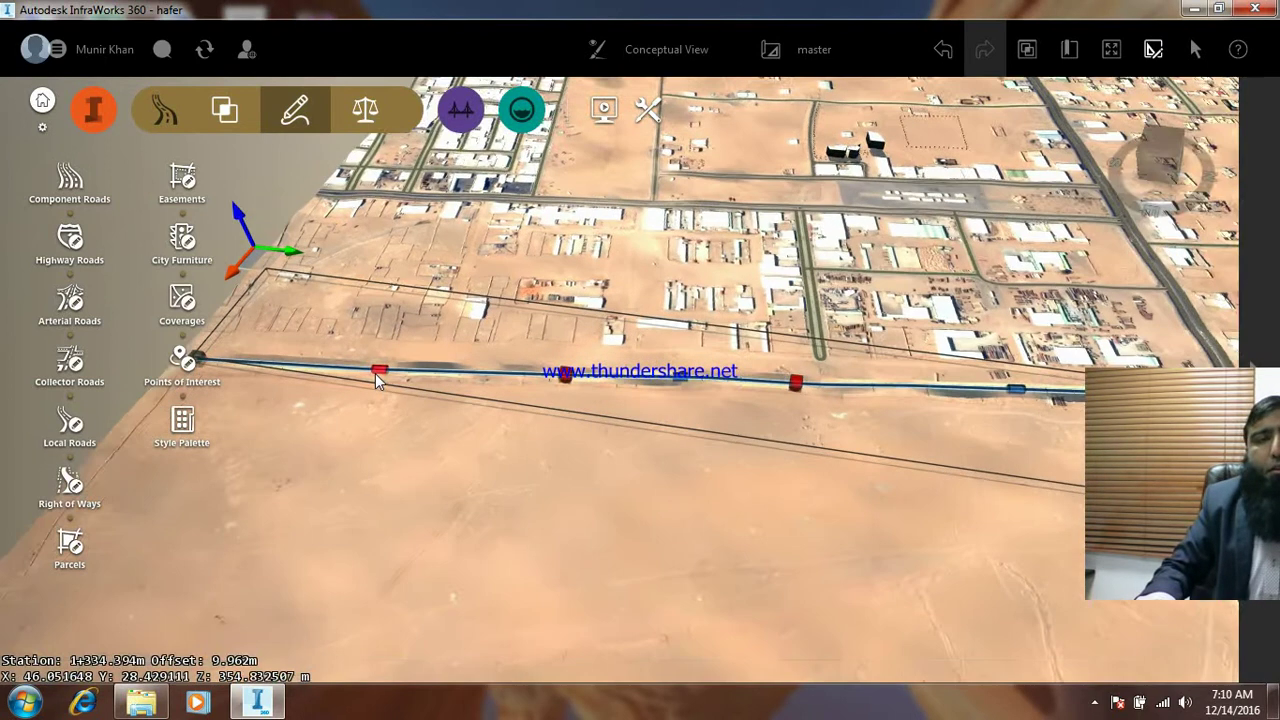
scroll(372, 370, up, 5)
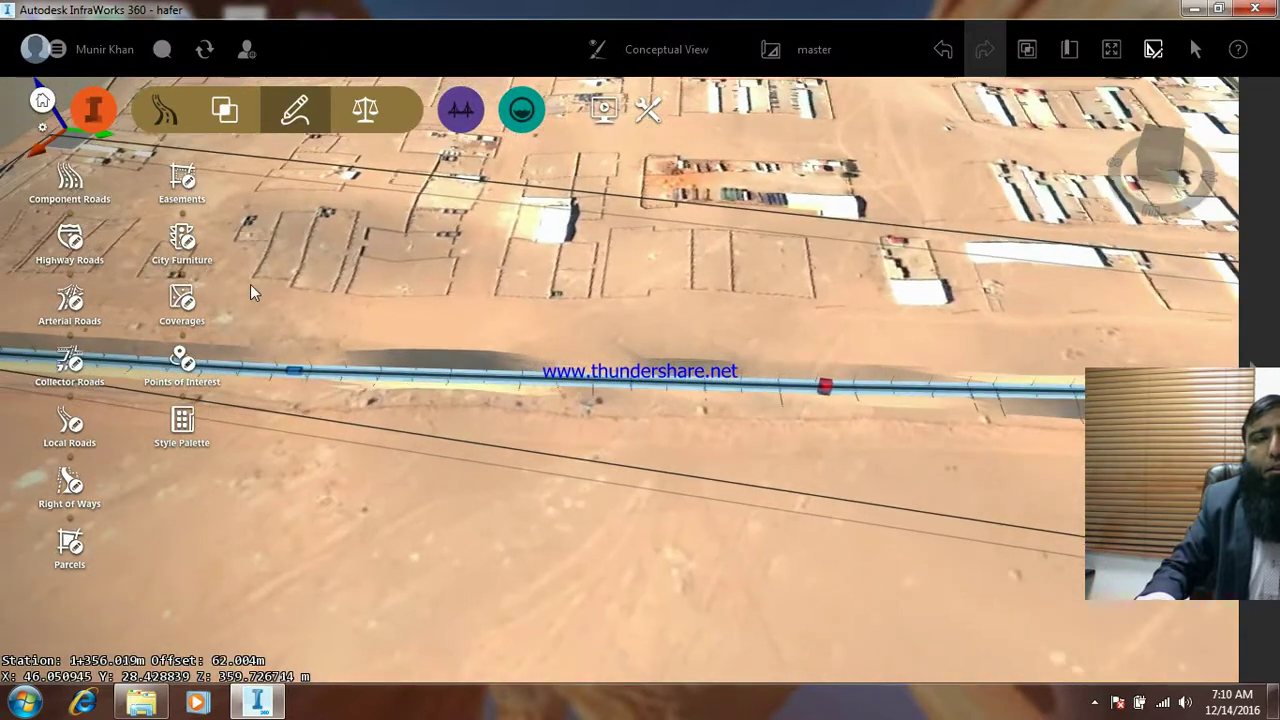
scroll(248, 288, down, 5)
scroll(1008, 362, up, 3)
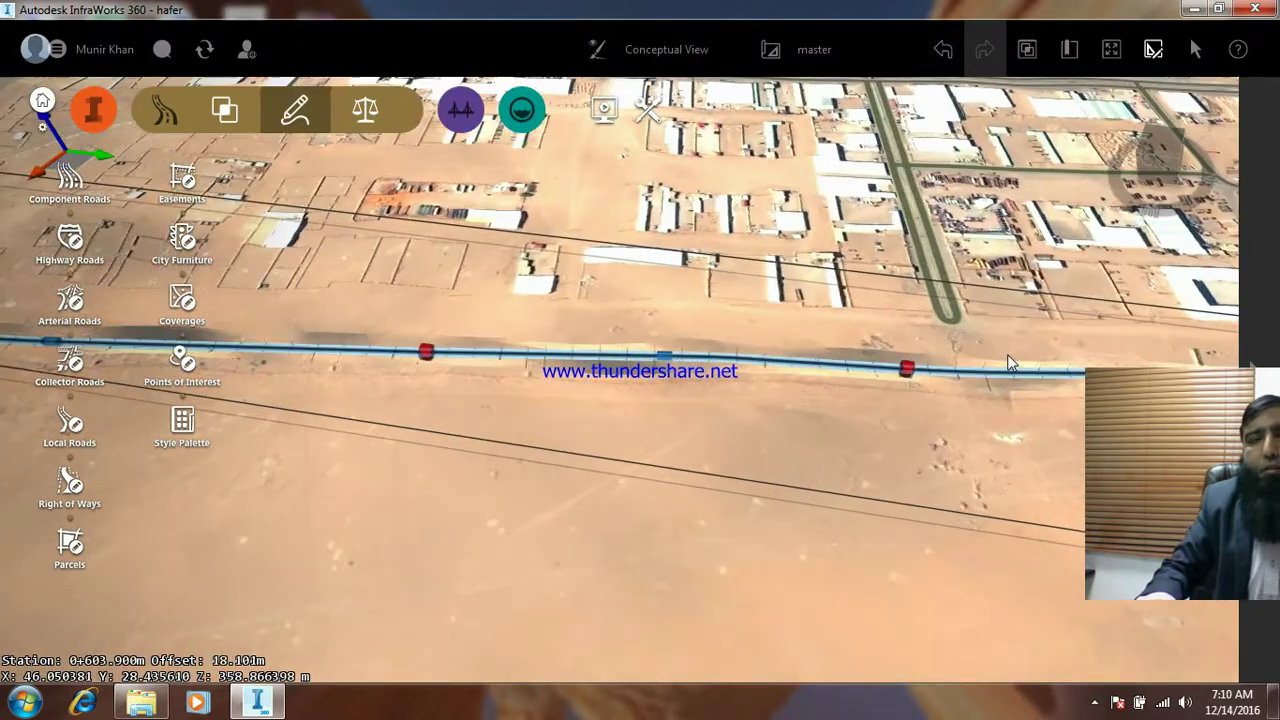
scroll(990, 372, up, 2)
scroll(943, 380, up, 2)
scroll(896, 381, up, 2)
scroll(806, 380, up, 2)
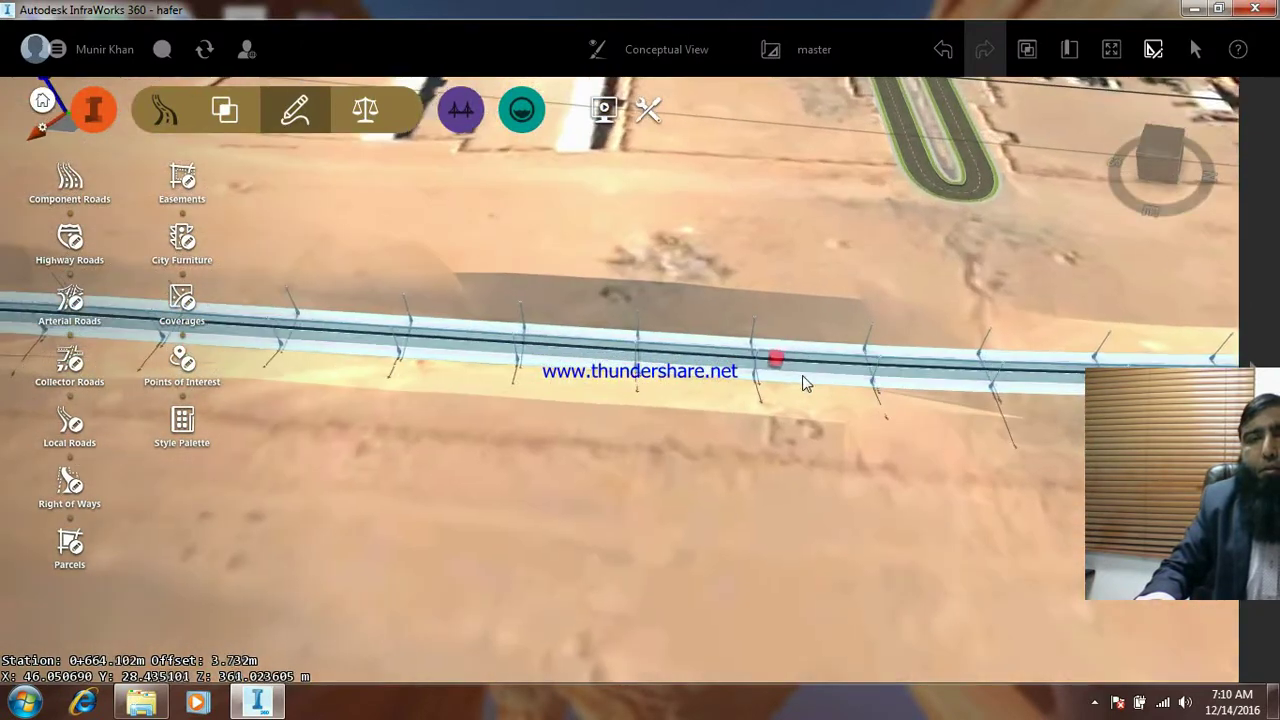
scroll(802, 375, up, 2)
scroll(740, 340, up, 1)
scroll(690, 310, up, 2)
scroll(560, 240, up, 2)
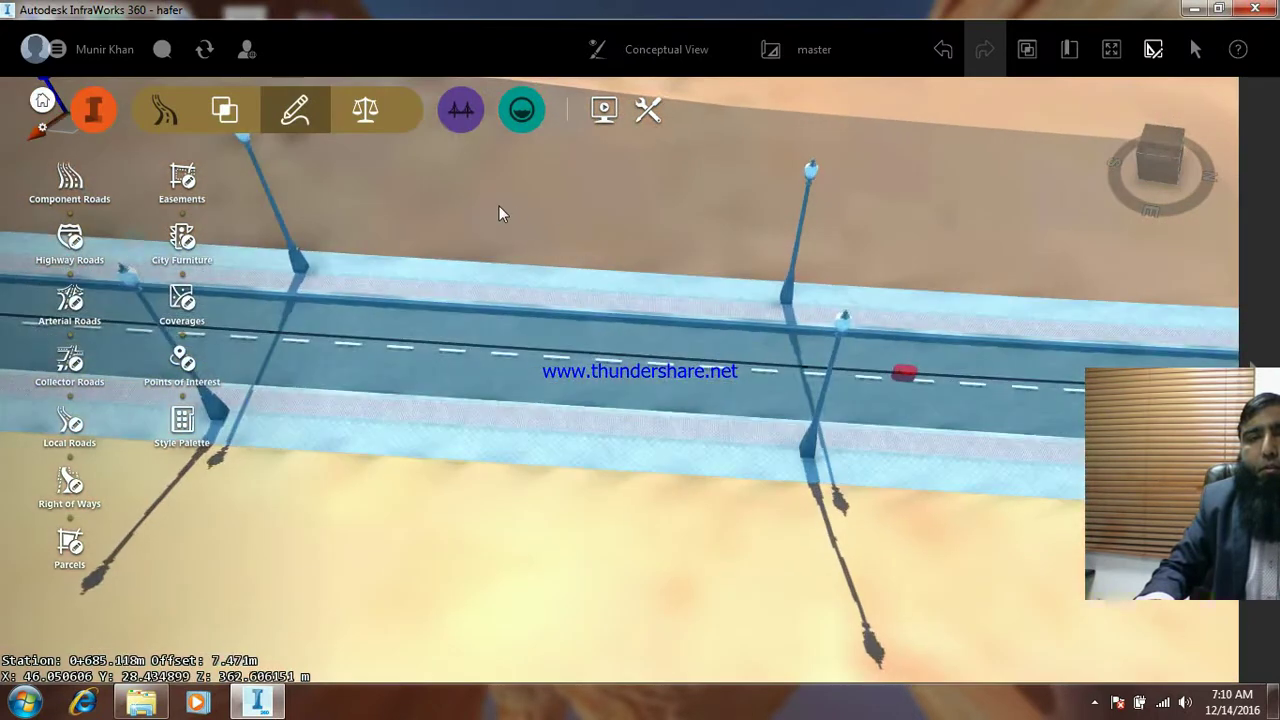
scroll(495, 204, down, 2)
scroll(489, 202, down, 2)
scroll(488, 202, down, 2)
scroll(484, 203, down, 2)
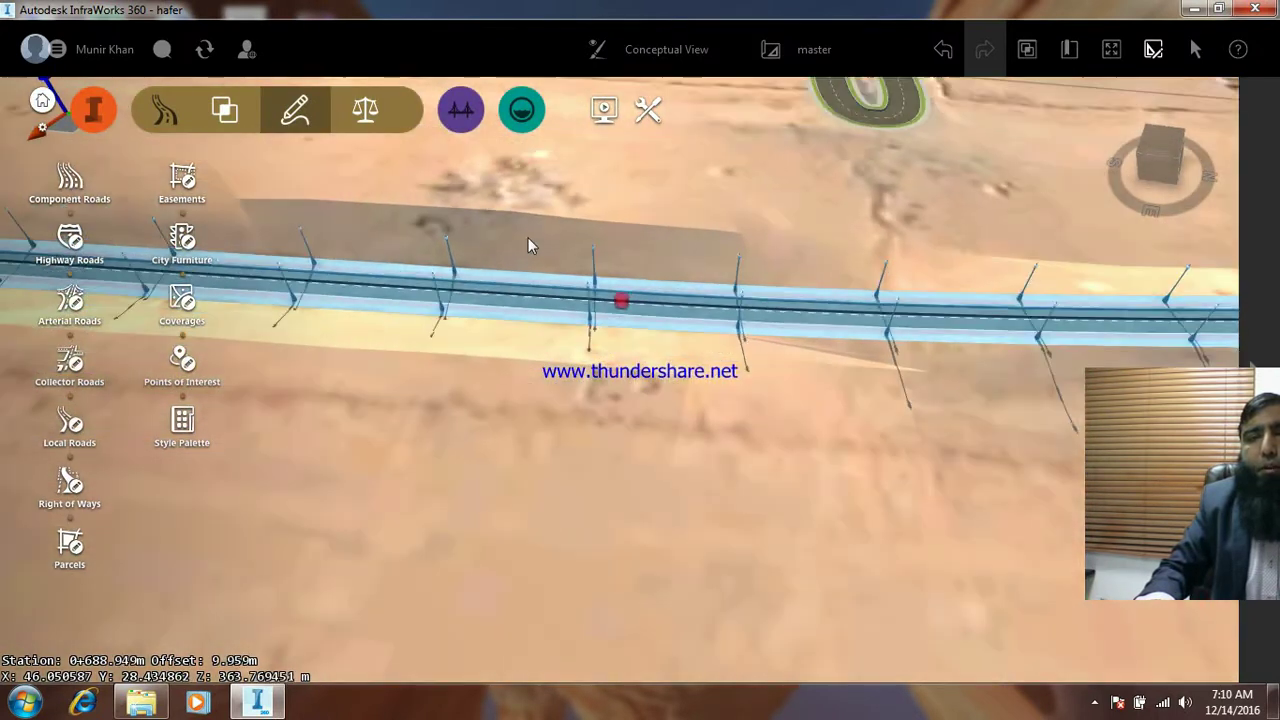
Orbit and tilt to a low-angle close view of the lamp-lined road's highway junction
shift+middle_drag(960, 395, 701, 245)
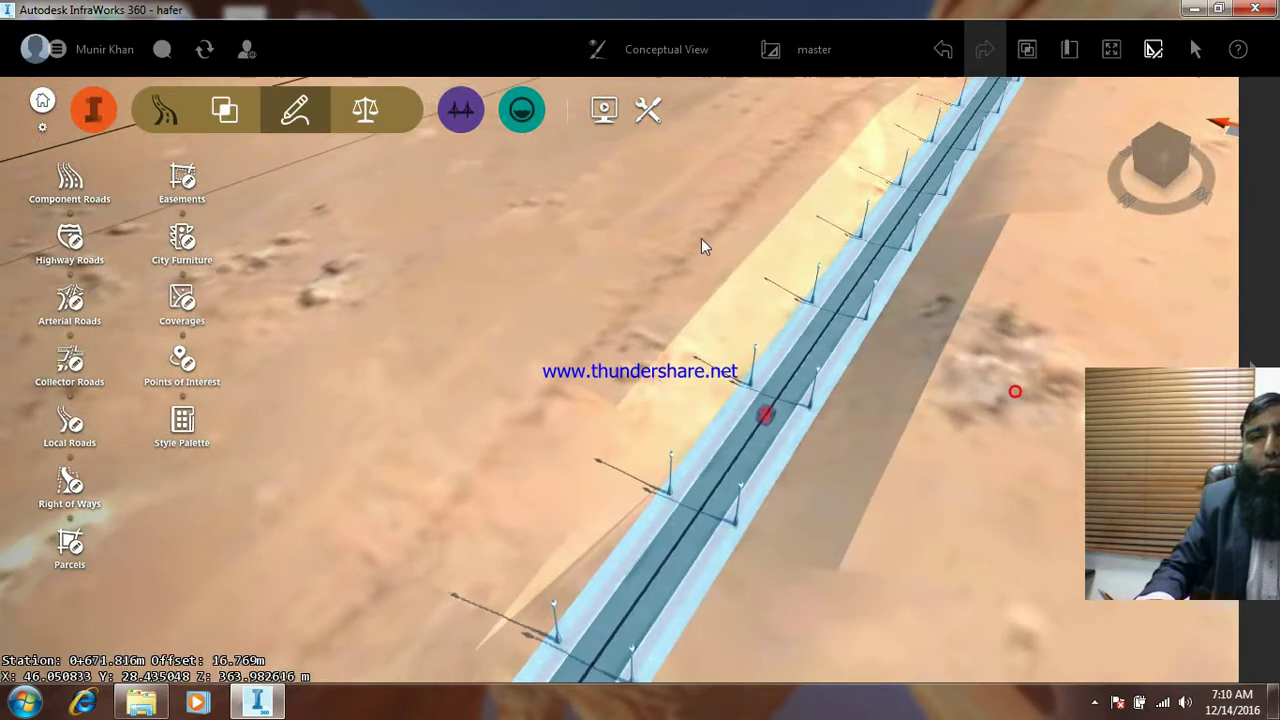
scroll(705, 235, down, 2)
scroll(715, 218, down, 2)
scroll(729, 220, down, 2)
scroll(754, 235, down, 2)
mouse_move(763, 275)
shift+middle_down()
mouse_move(711, 457)
mouse_move(794, 286)
mouse_move(701, 393)
mouse_move(634, 408)
mouse_move(614, 391)
shift+middle_up()
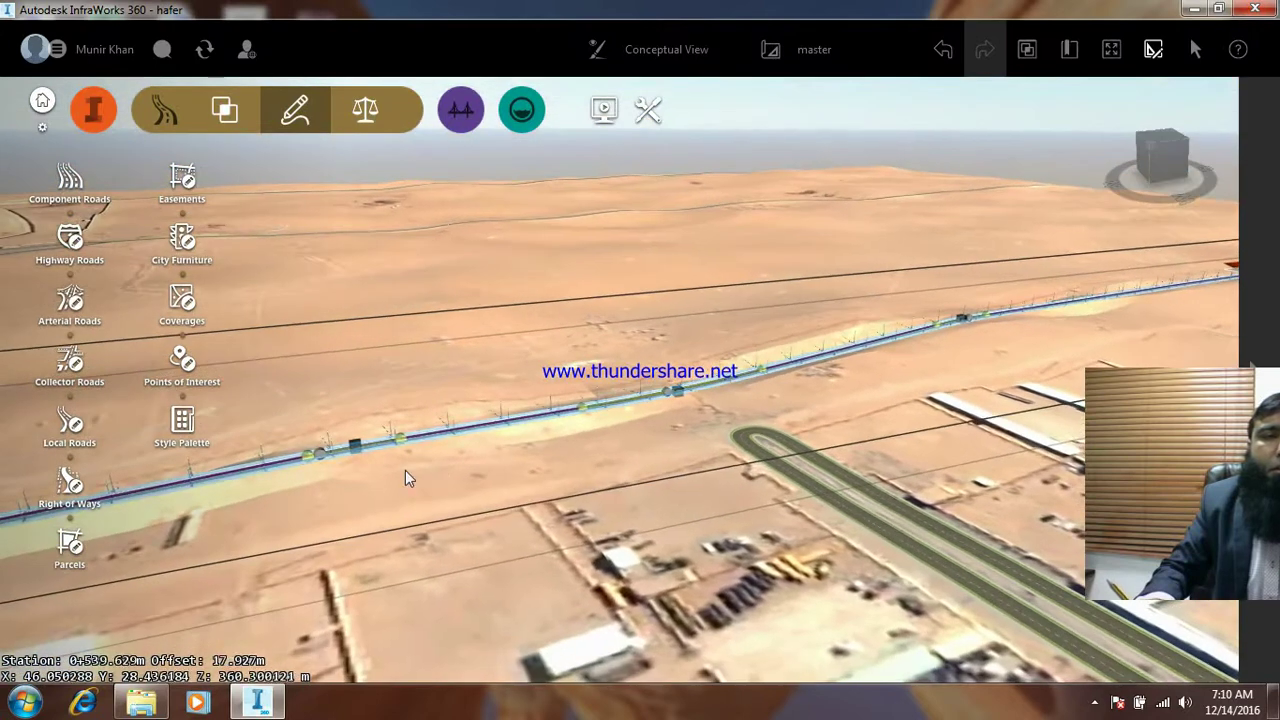
scroll(377, 464, up, 2)
scroll(377, 464, up, 2)
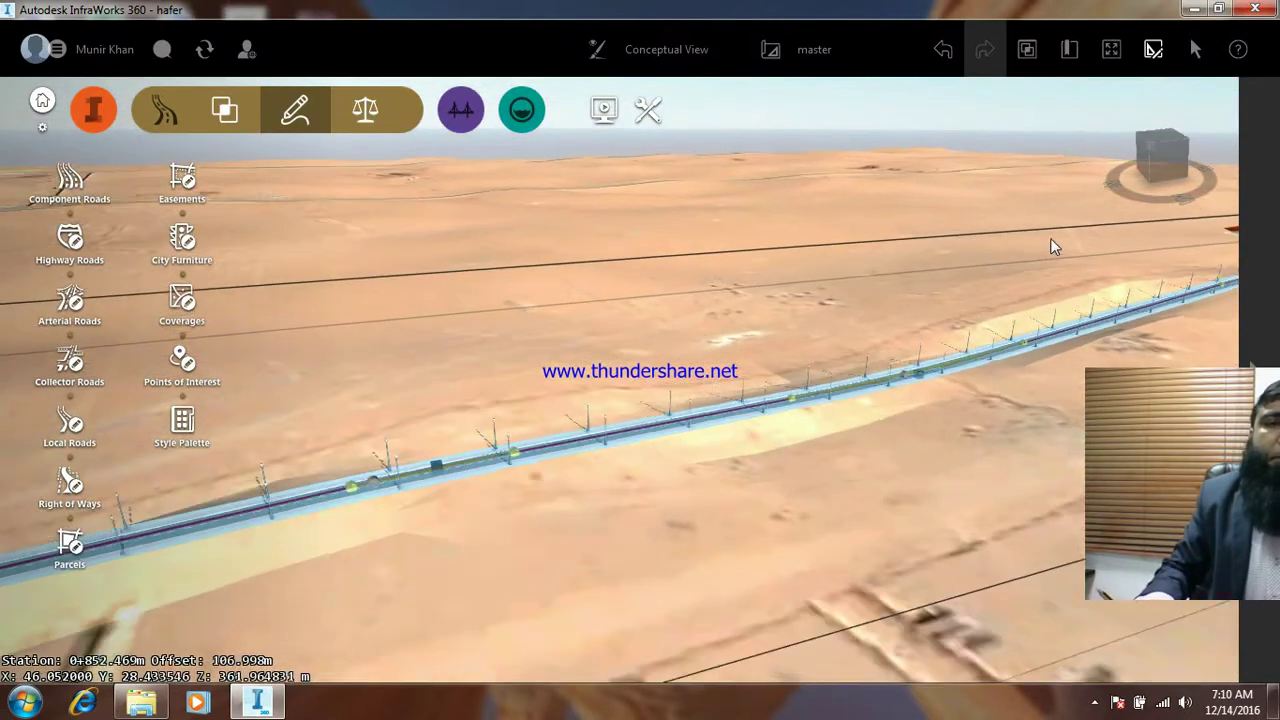
scroll(1050, 238, down, 2)
scroll(972, 339, down, 2)
scroll(1012, 290, down, 2)
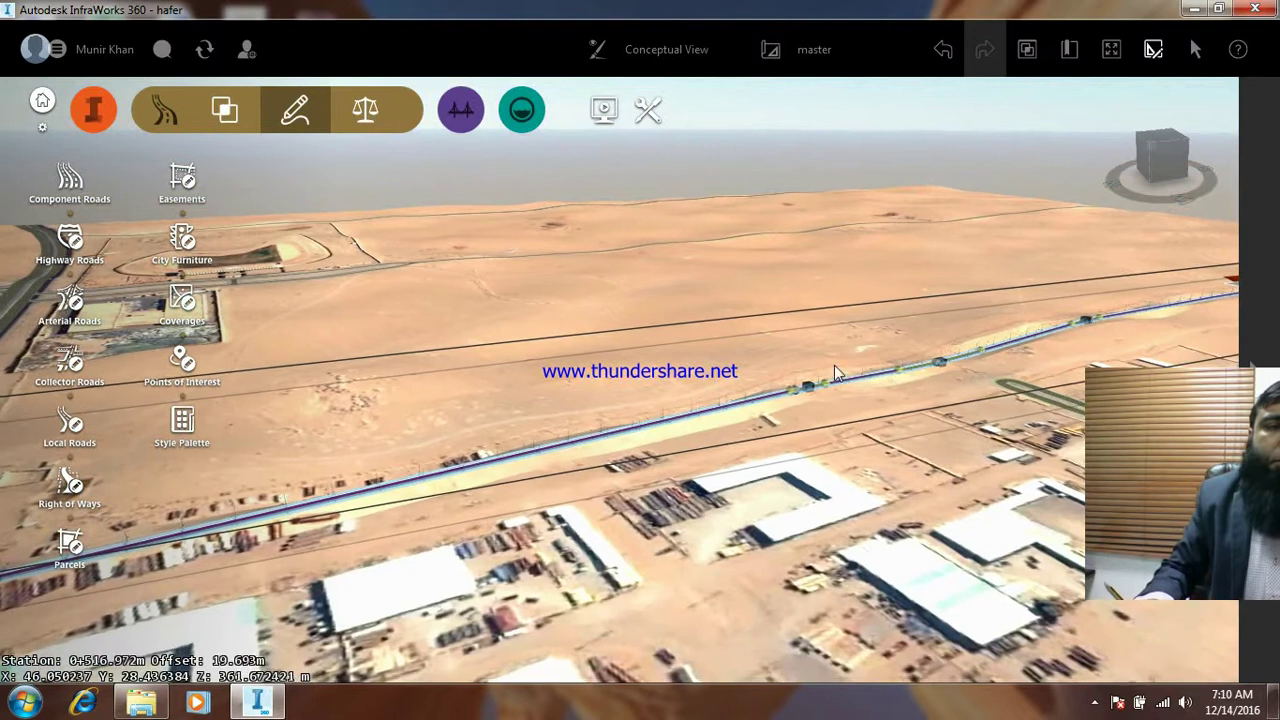
scroll(838, 372, down, 2)
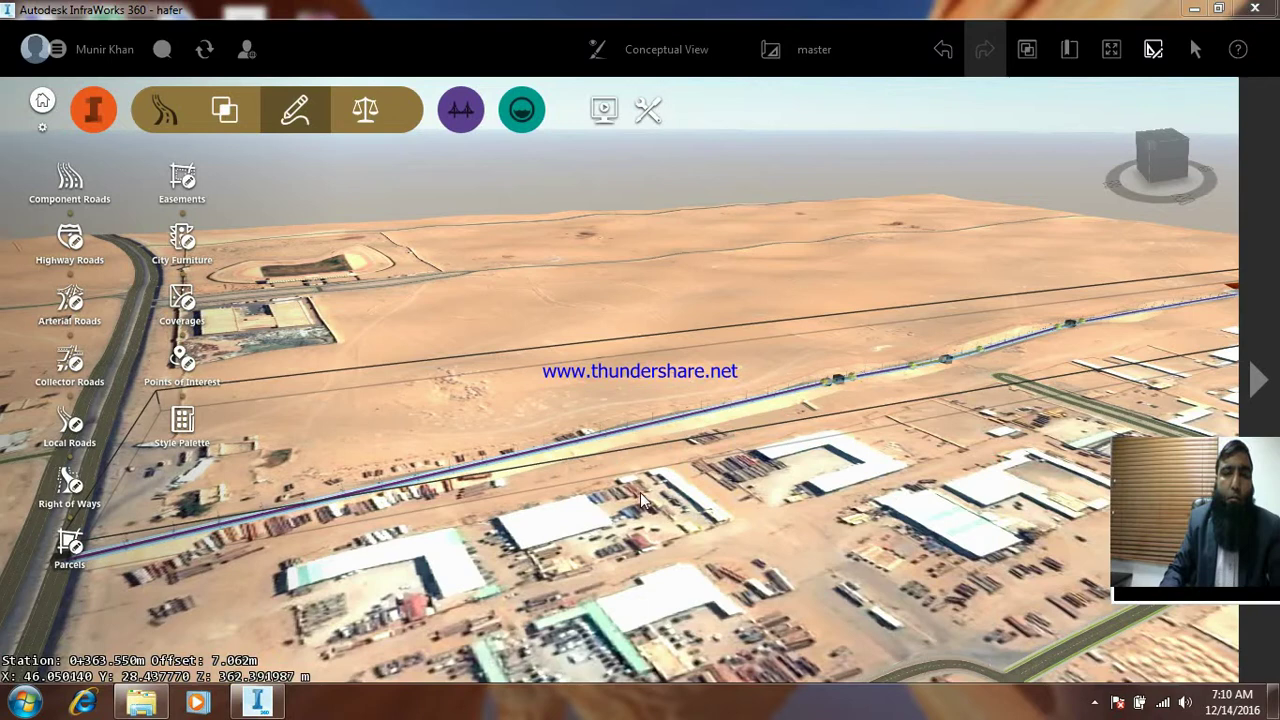
scroll(640, 492, down, 3)
scroll(389, 507, up, 5)
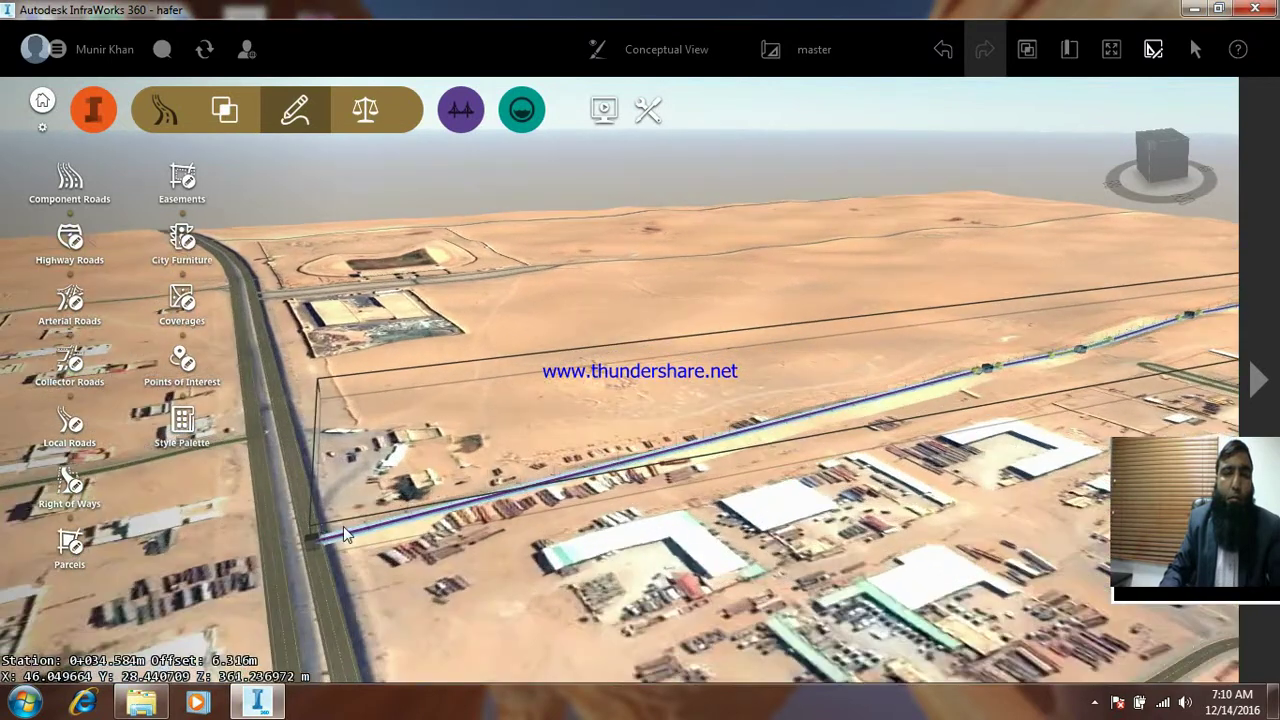
scroll(437, 651, down, 2)
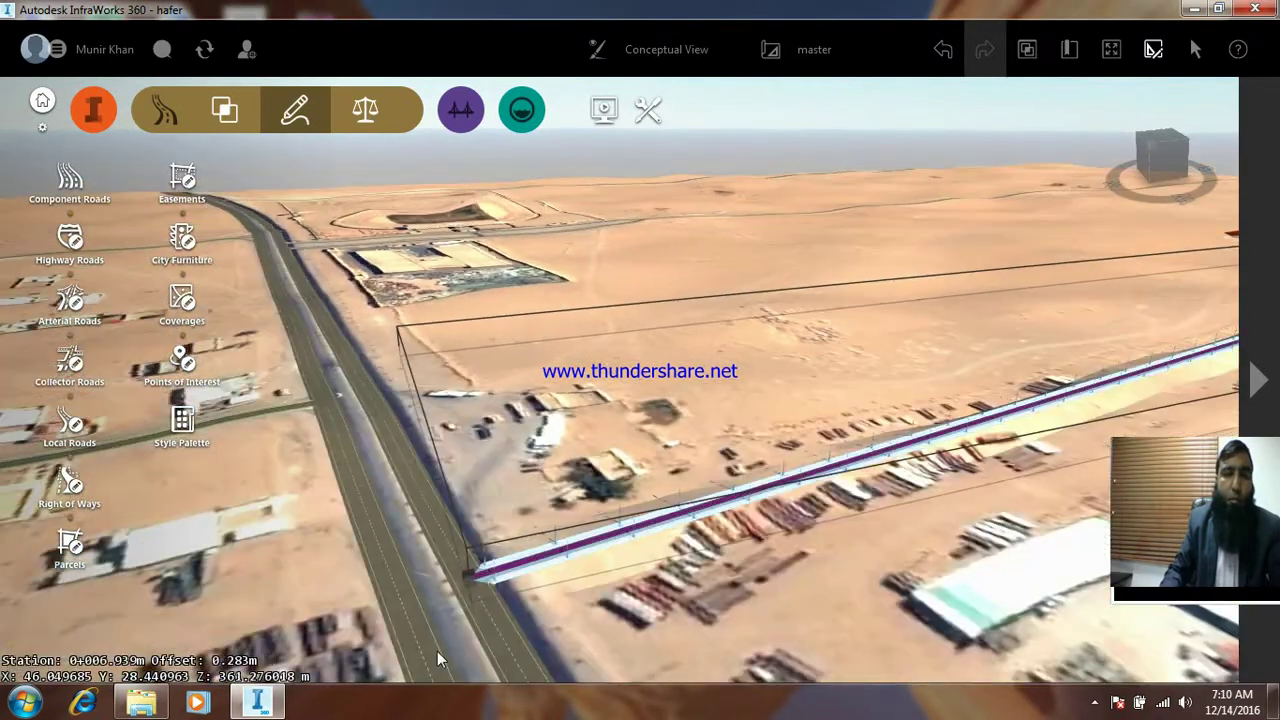
scroll(459, 641, up, 5)
scroll(570, 631, down, 3)
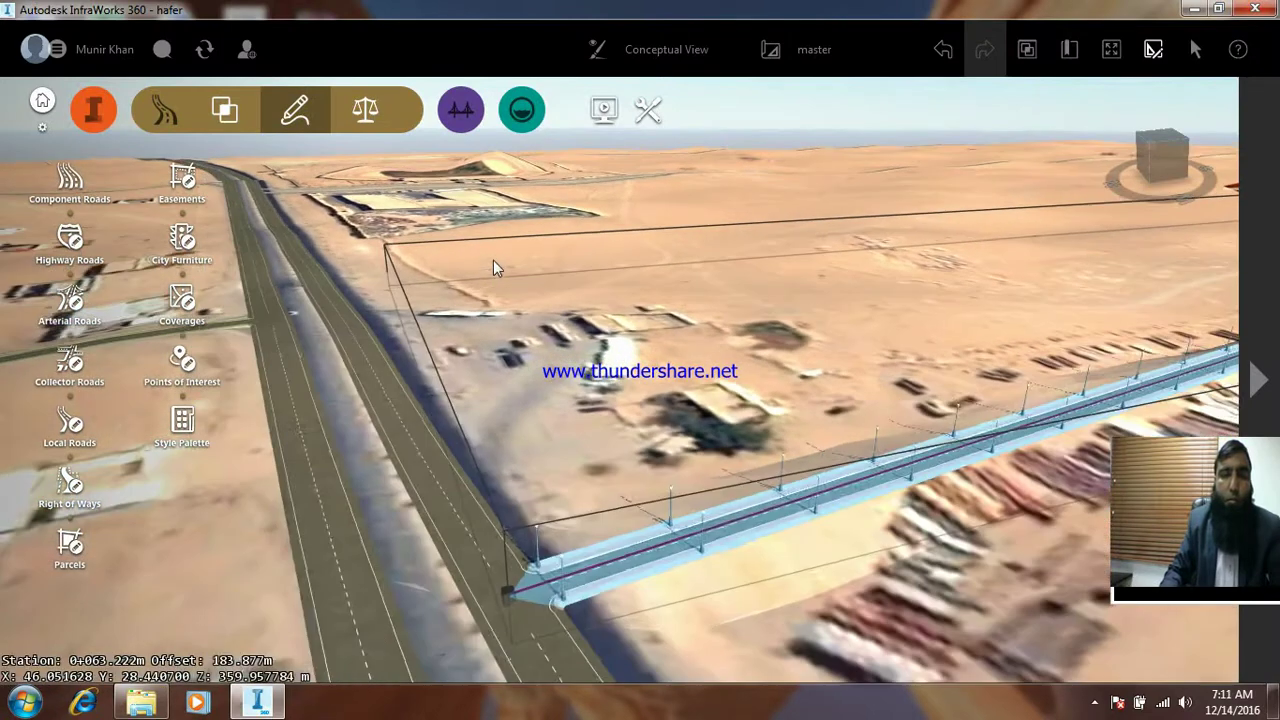
scroll(542, 603, up, 2)
scroll(542, 603, up, 2)
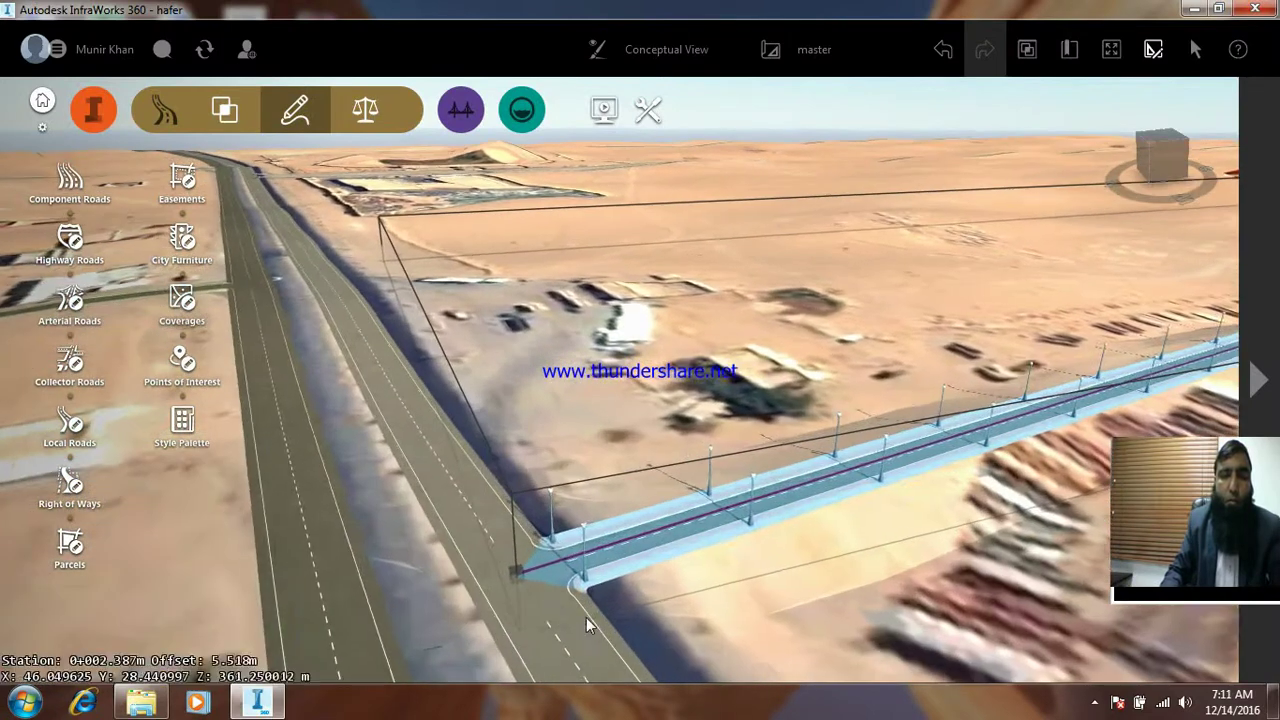
scroll(586, 617, up, 2)
scroll(335, 310, up, 1)
scroll(424, 565, down, 2)
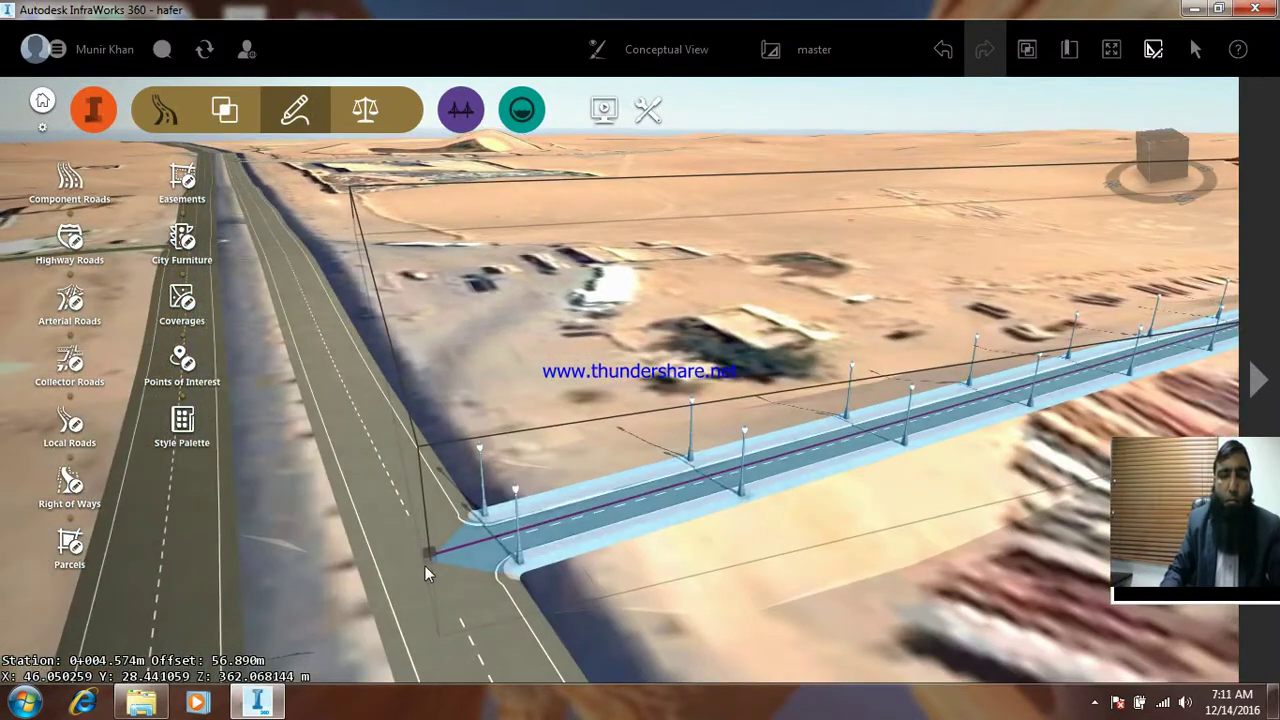
scroll(447, 578, up, 1)
scroll(447, 578, up, 1)
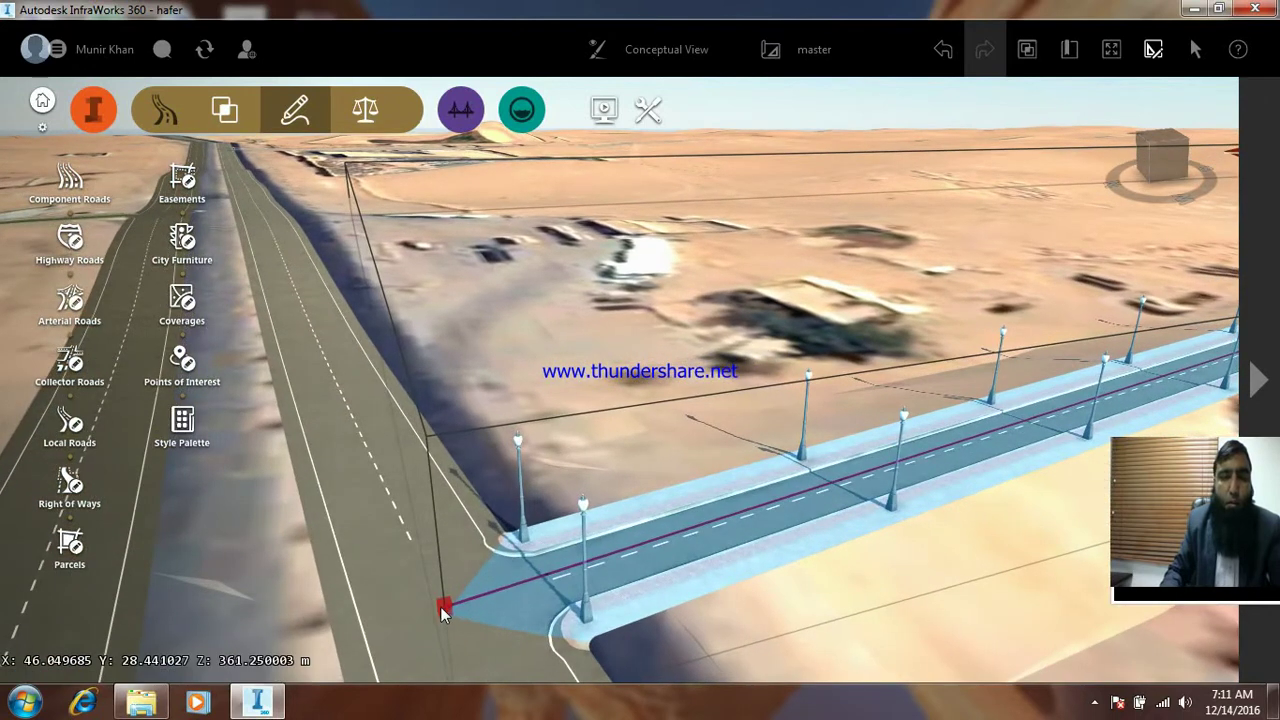
Select the road's start point (elevation 361.192 m, station 0.000 m) and bring up its road options
click(442, 607)
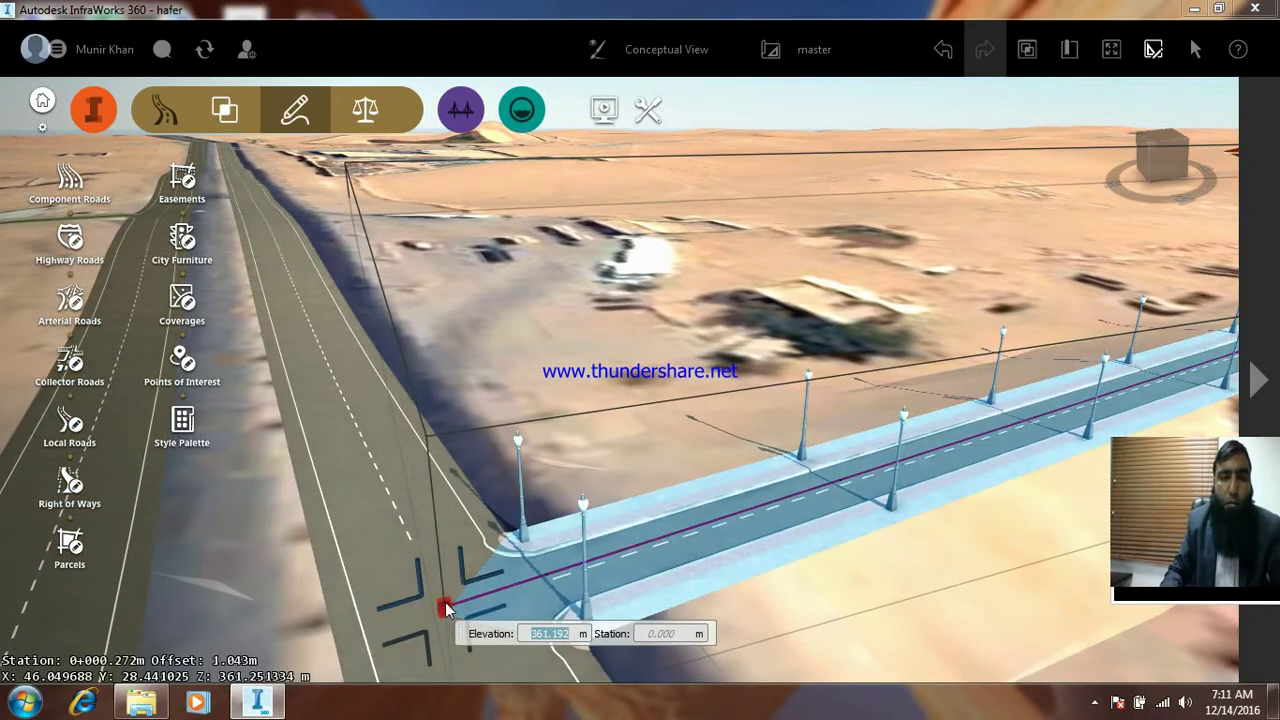
click(530, 581)
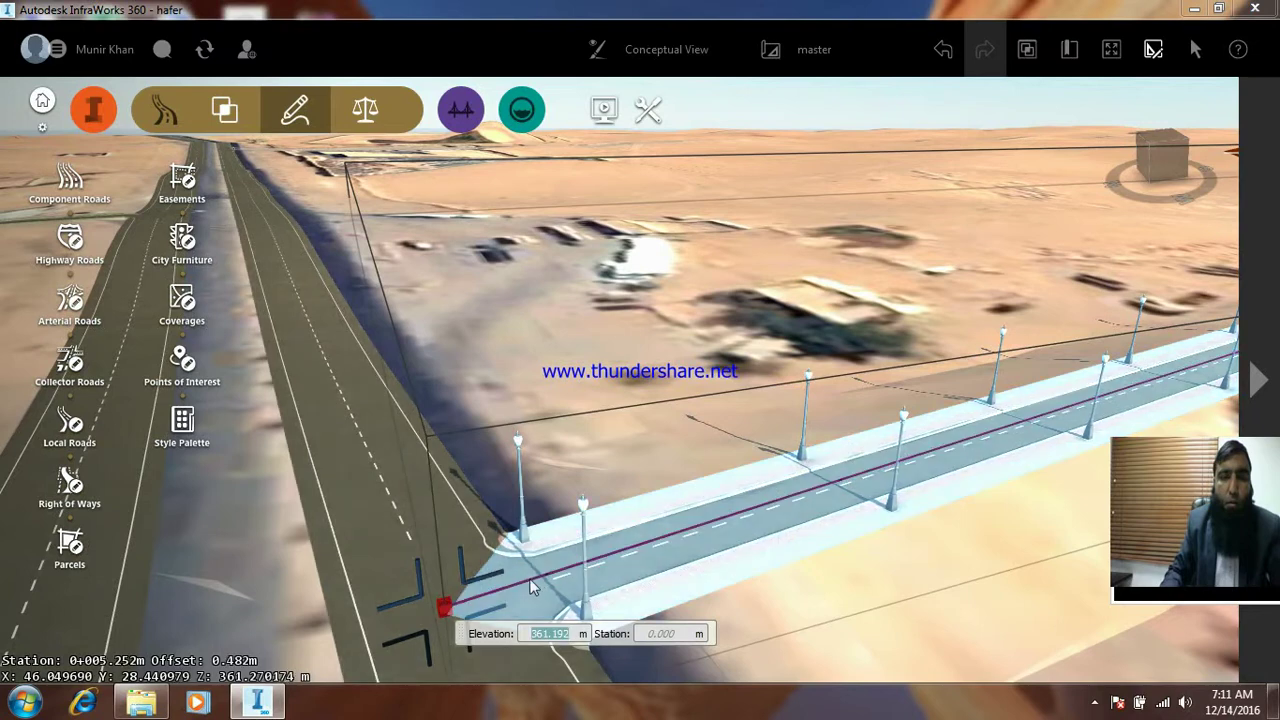
middle_drag(545, 480, 540, 530)
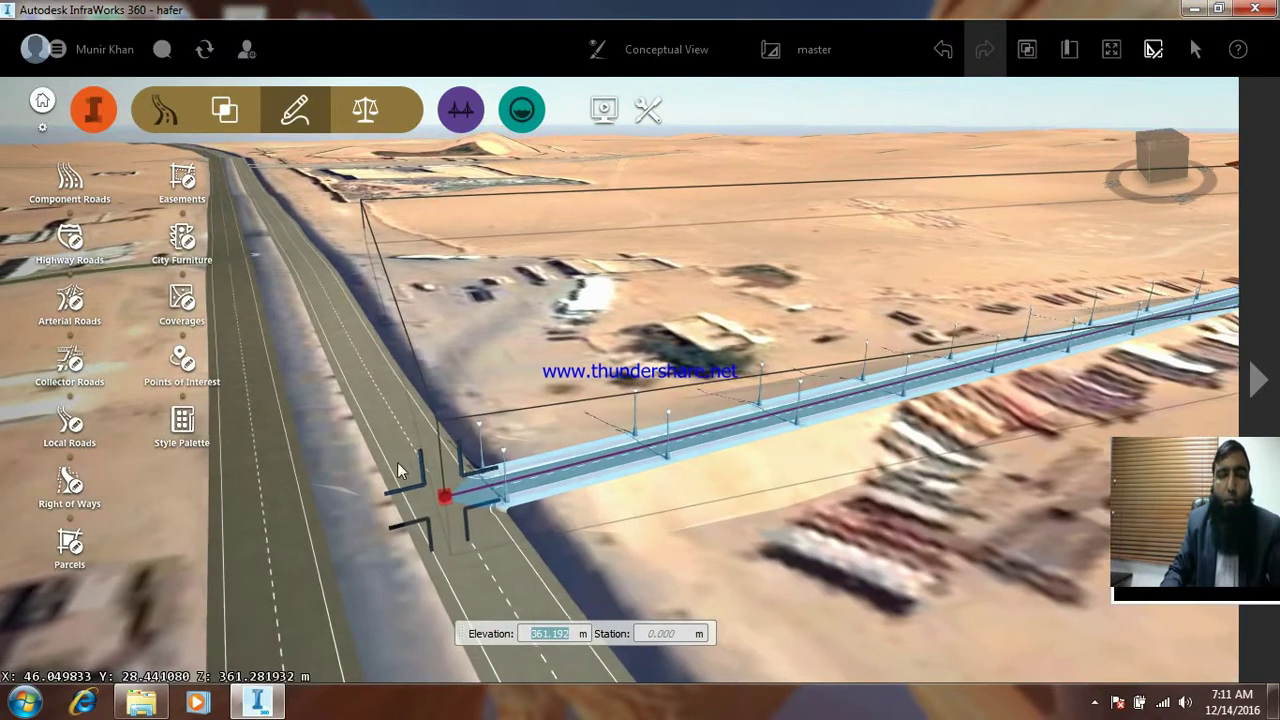
scroll(540, 530, down, 3)
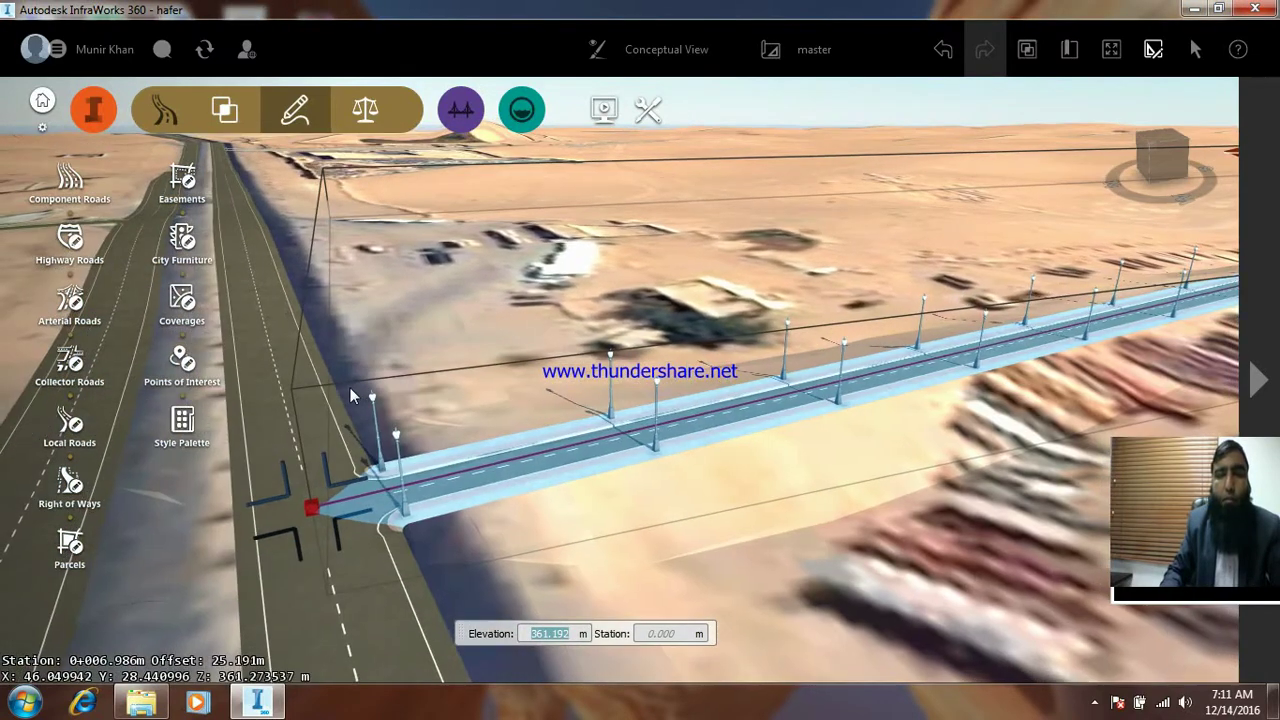
middle_drag(540, 530, 613, 393)
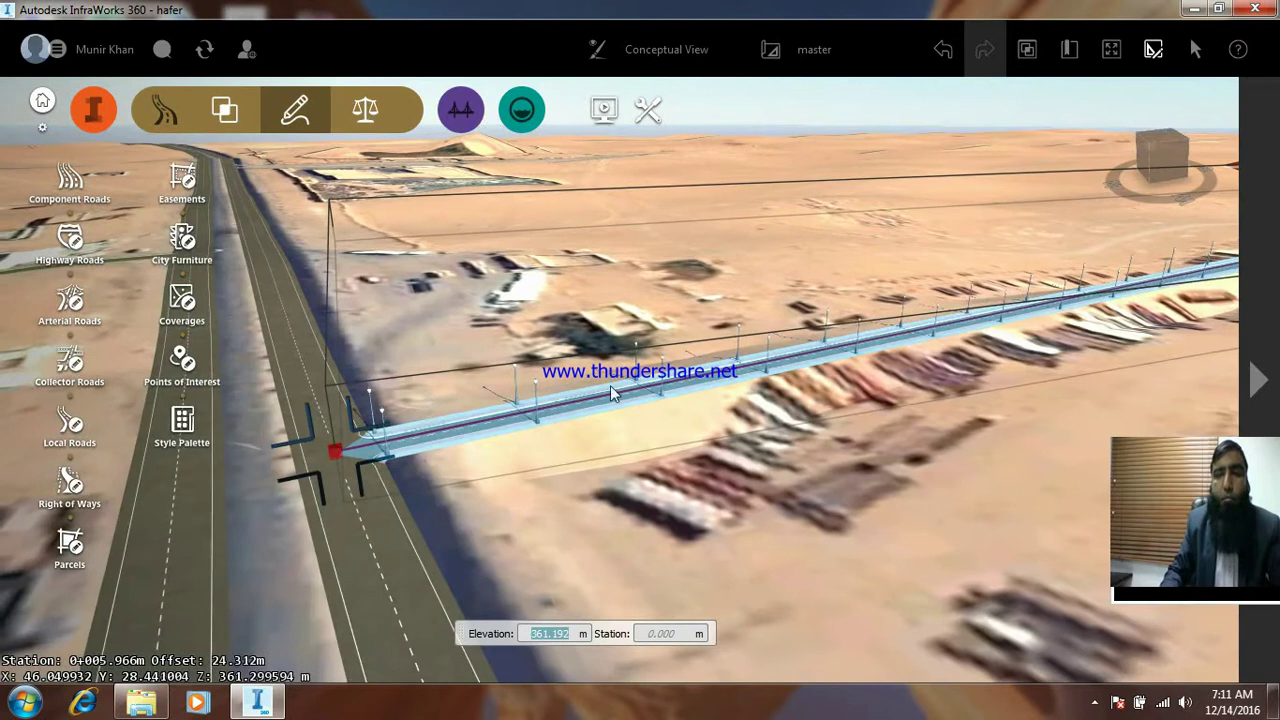
scroll(750, 365, up, 2)
right_click(750, 365)
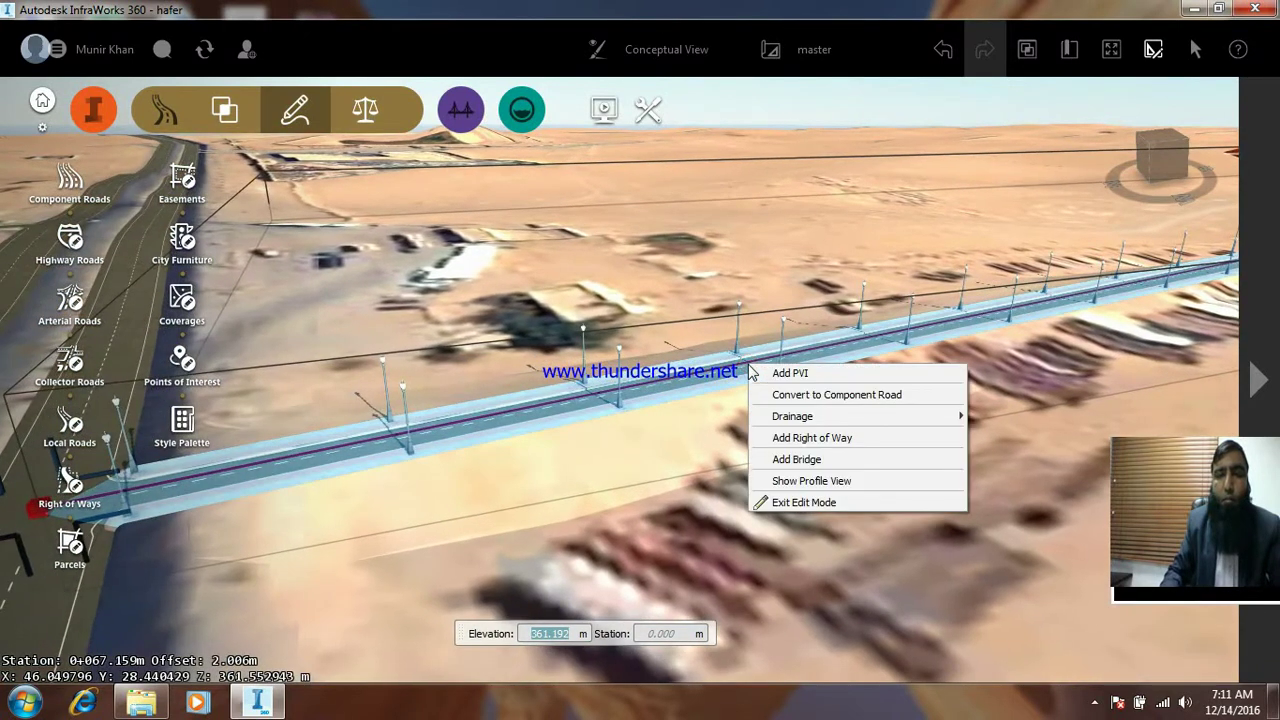
Show the road's profile view and move a PVI from 0+500 back to about 0+391
click(811, 481)
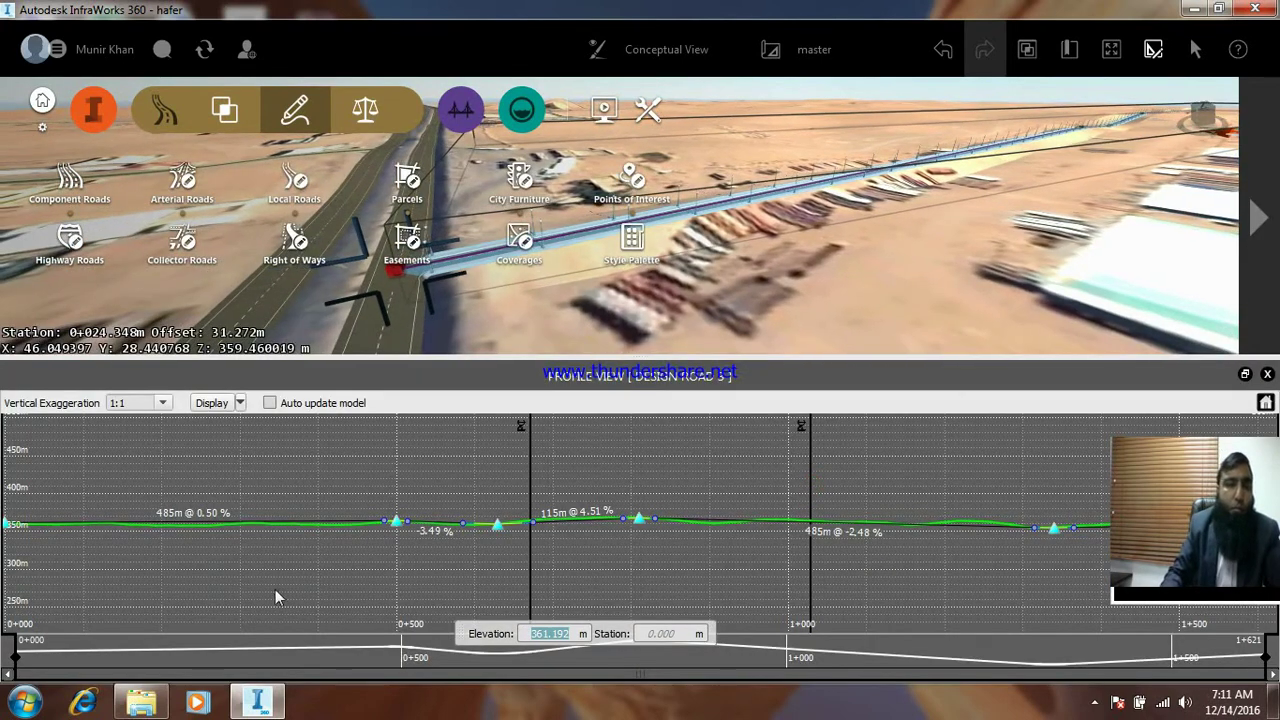
drag(397, 525, 312, 524)
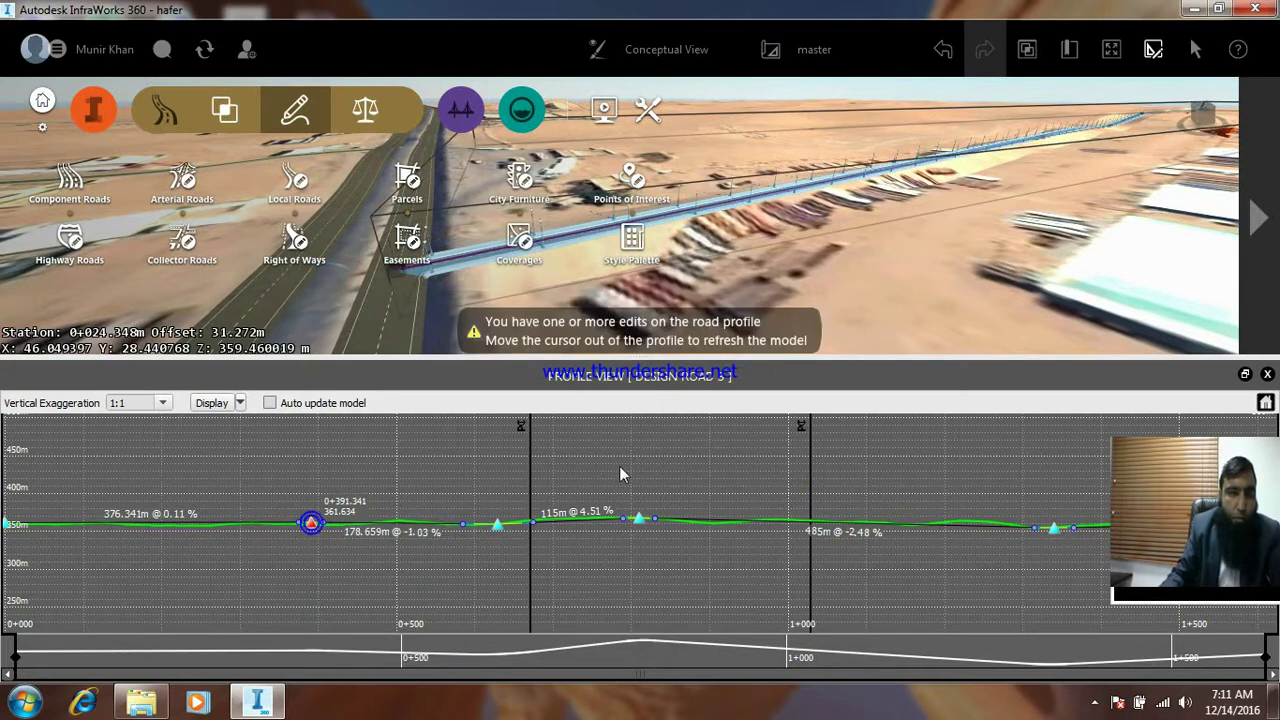
scroll(620, 475, down, 5)
scroll(529, 477, up, 5)
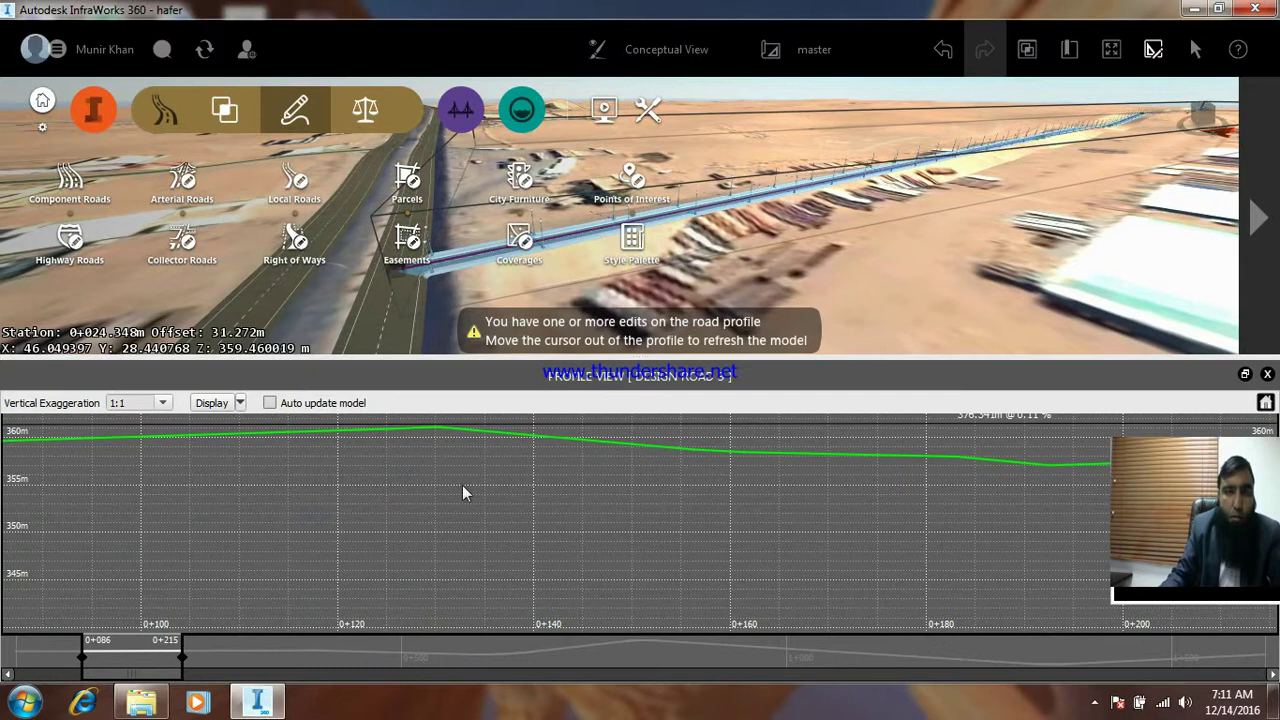
scroll(462, 492, down, 3)
scroll(360, 490, up, 3)
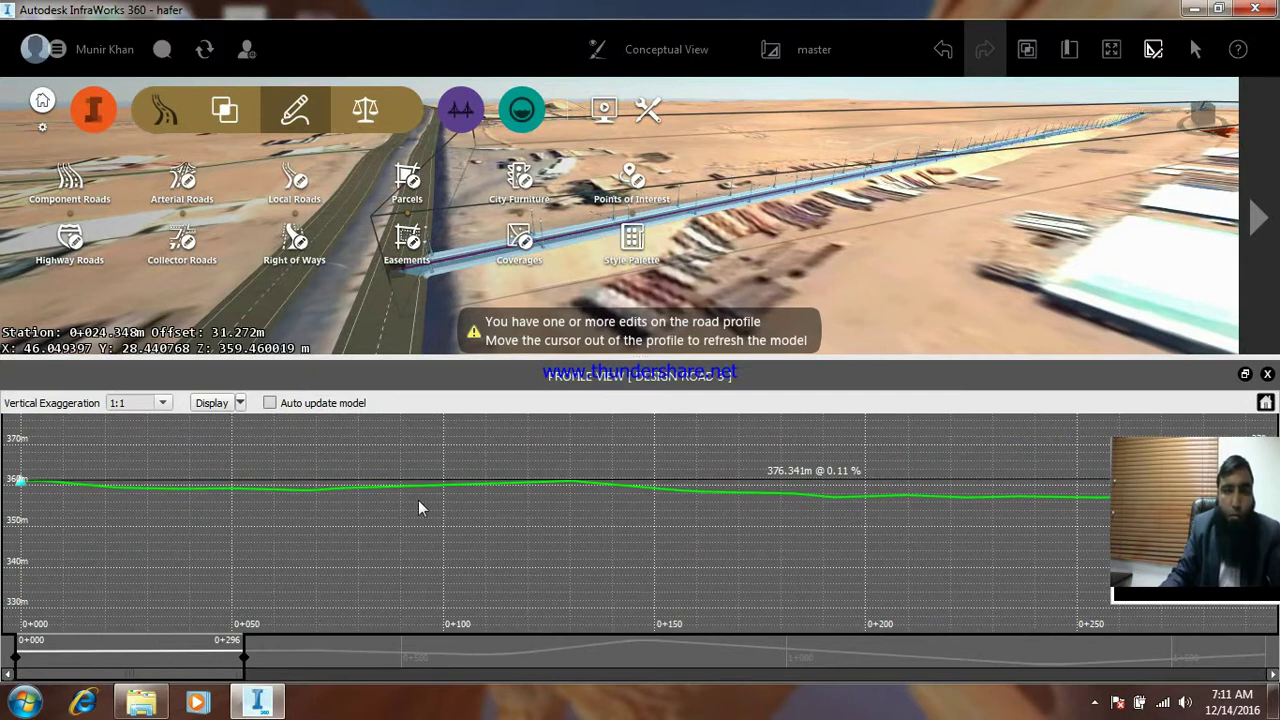
Add a PVI at station 0+091.896 and lower it to elevation 362.141 m
right_click(473, 485)
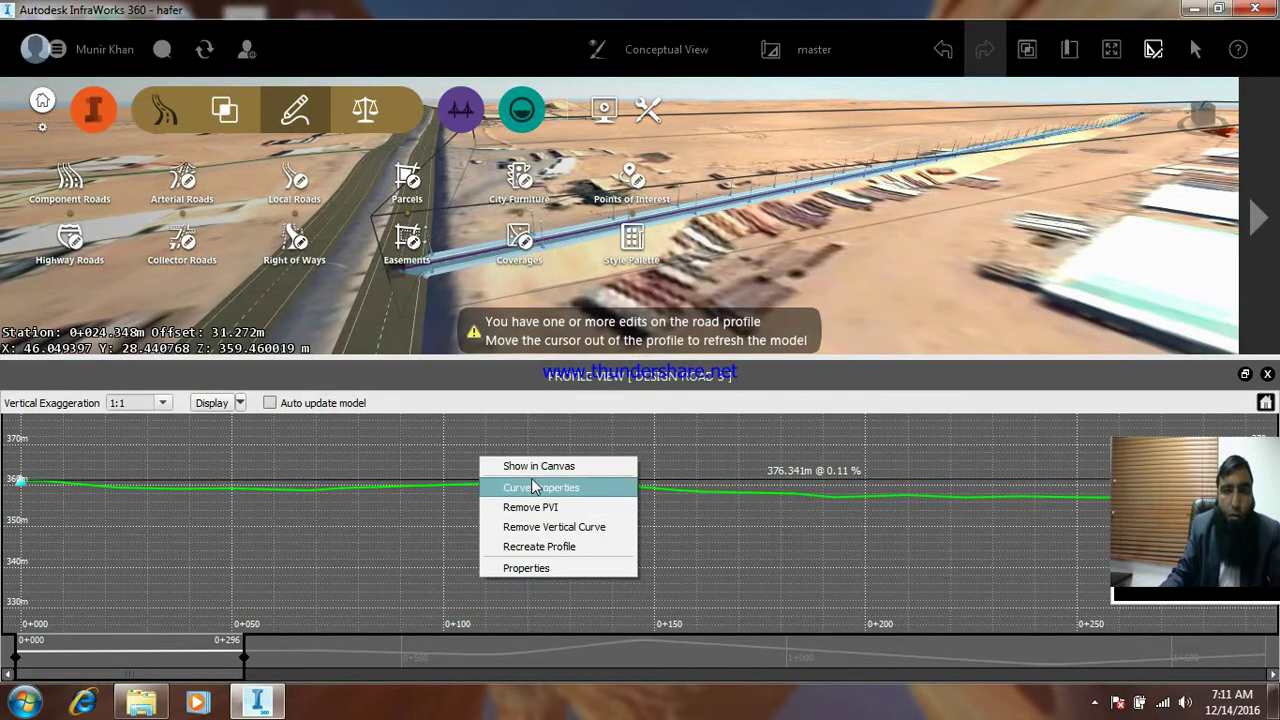
click(408, 478)
right_click(409, 473)
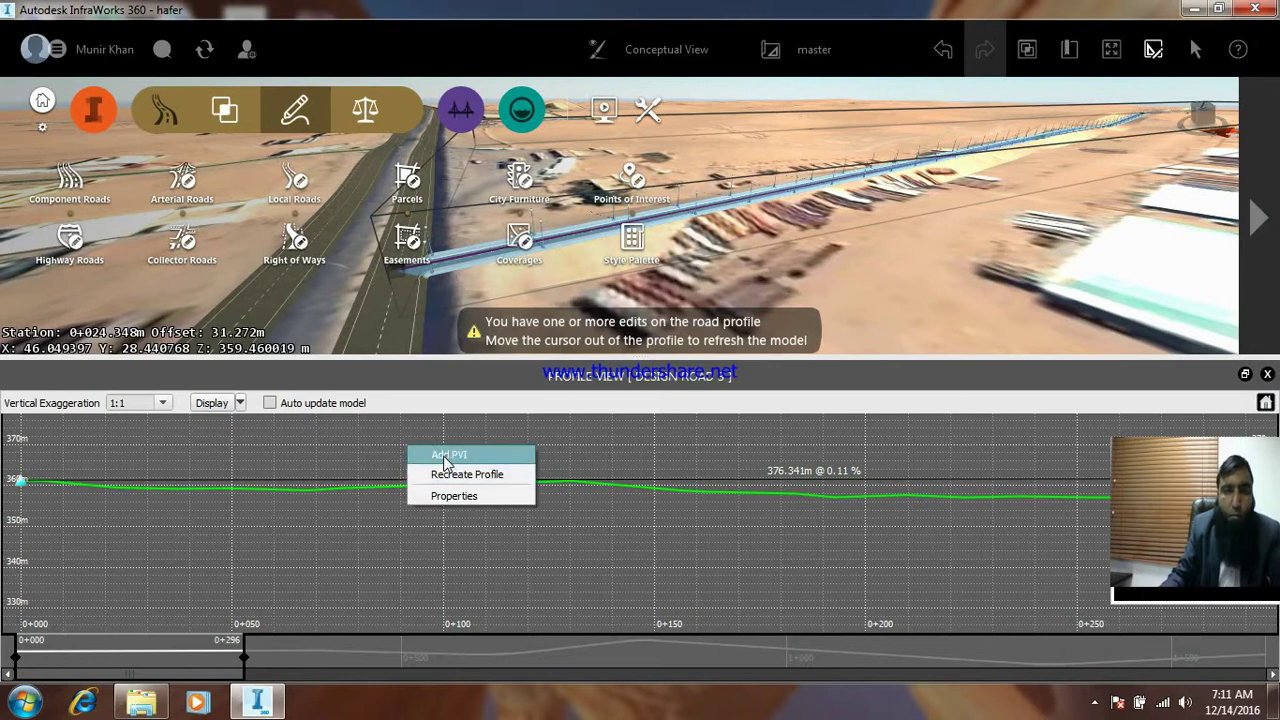
click(447, 458)
drag(407, 474, 409, 480)
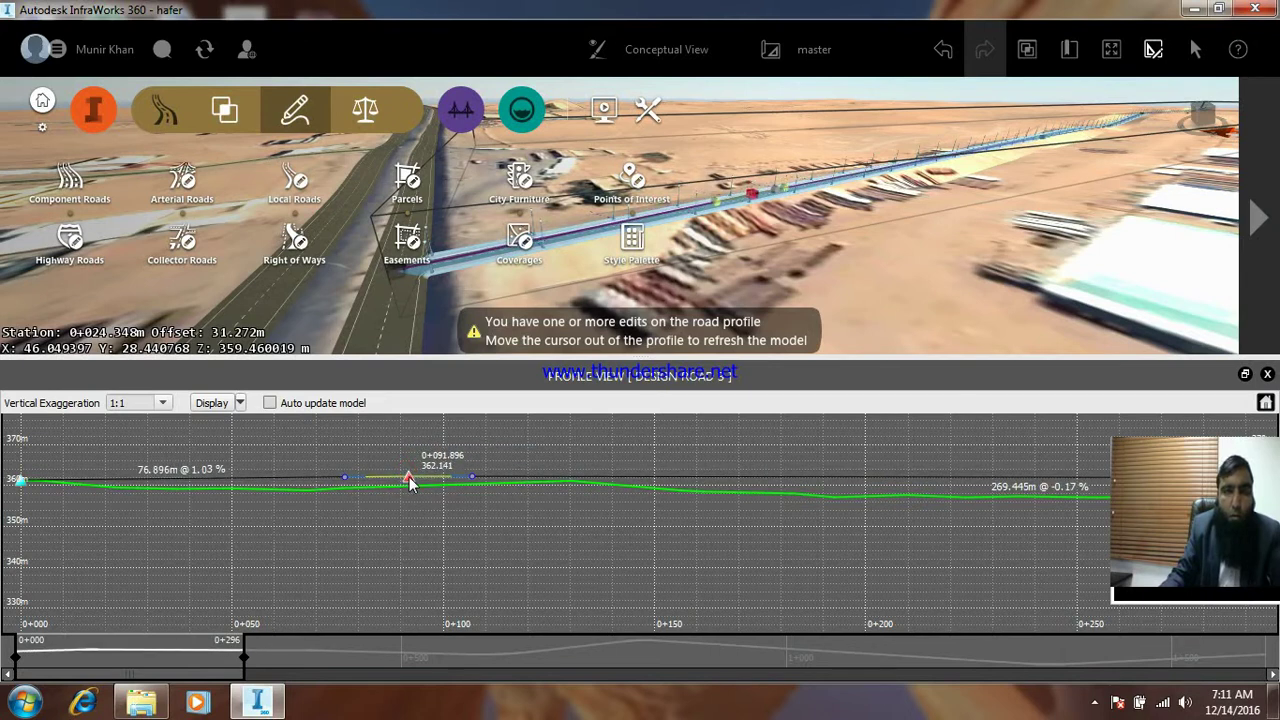
scroll(626, 488, down, 2)
scroll(540, 485, down, 2)
scroll(535, 469, up, 5)
scroll(690, 475, down, 2)
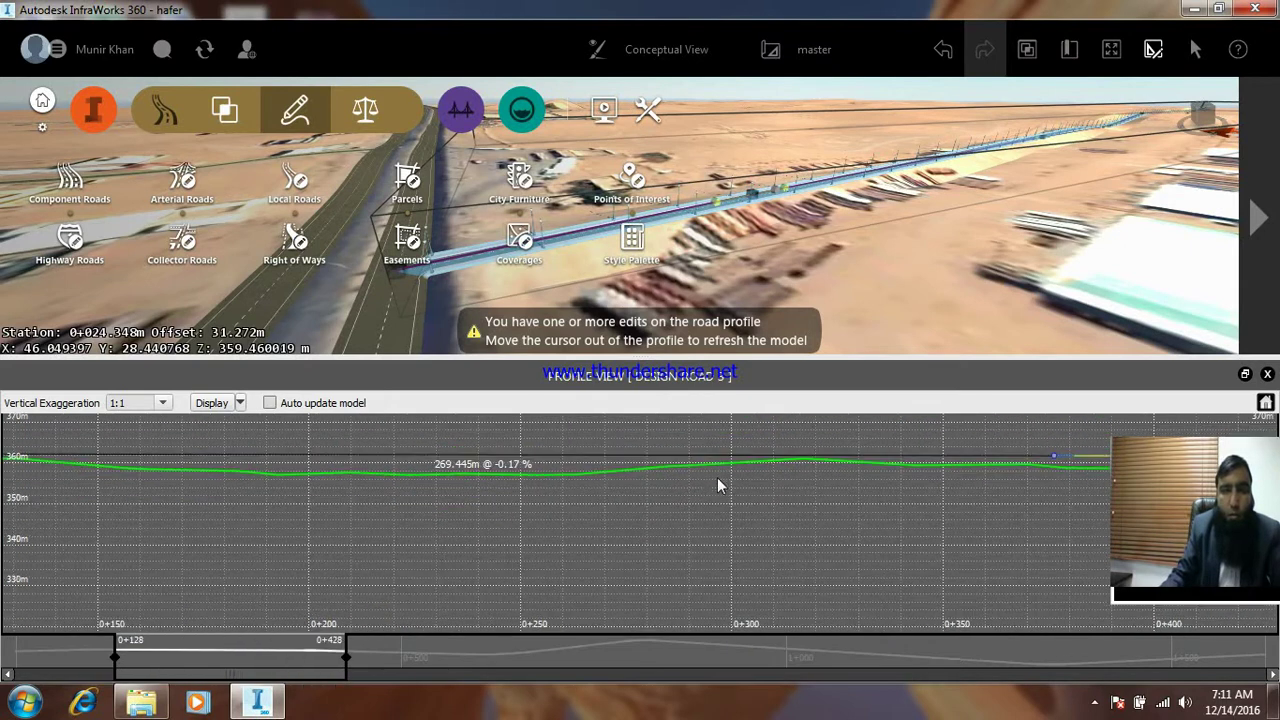
scroll(717, 477, down, 3)
Add a PVI near station 0+210 and raise it to about 356.5 m
right_click(600, 470)
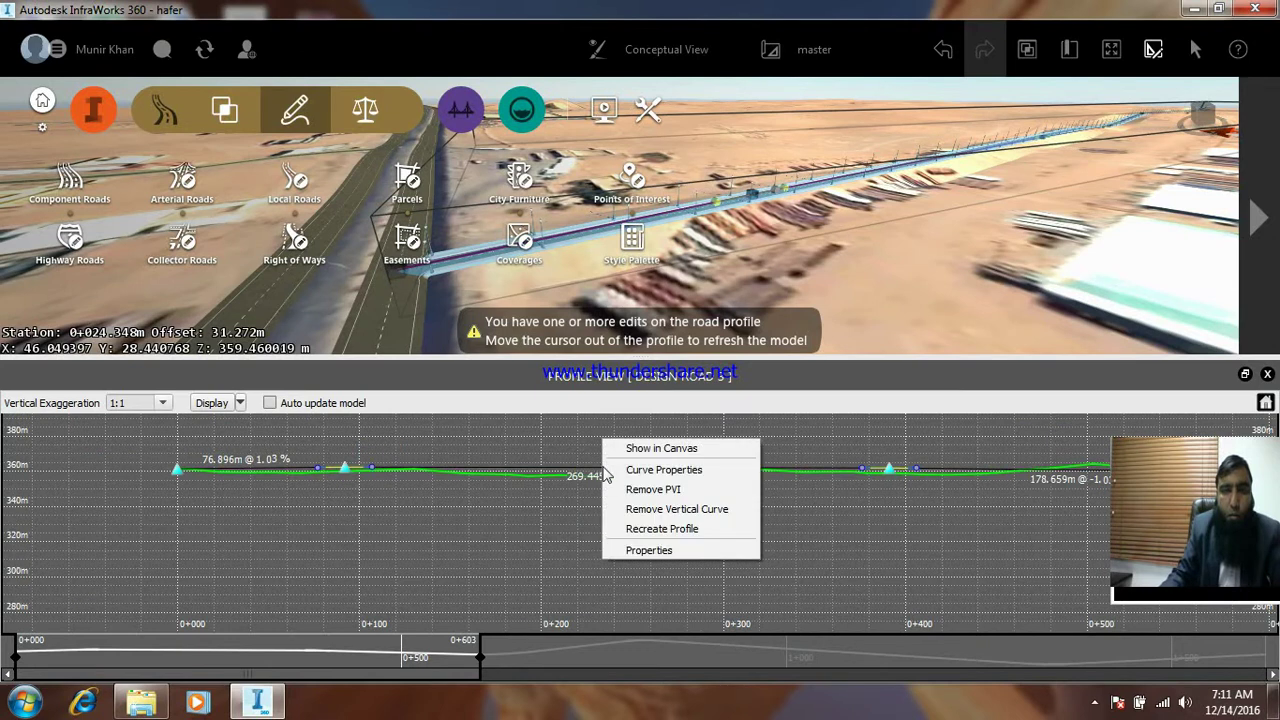
click(566, 490)
right_click(566, 490)
click(598, 467)
scroll(560, 482, up, 3)
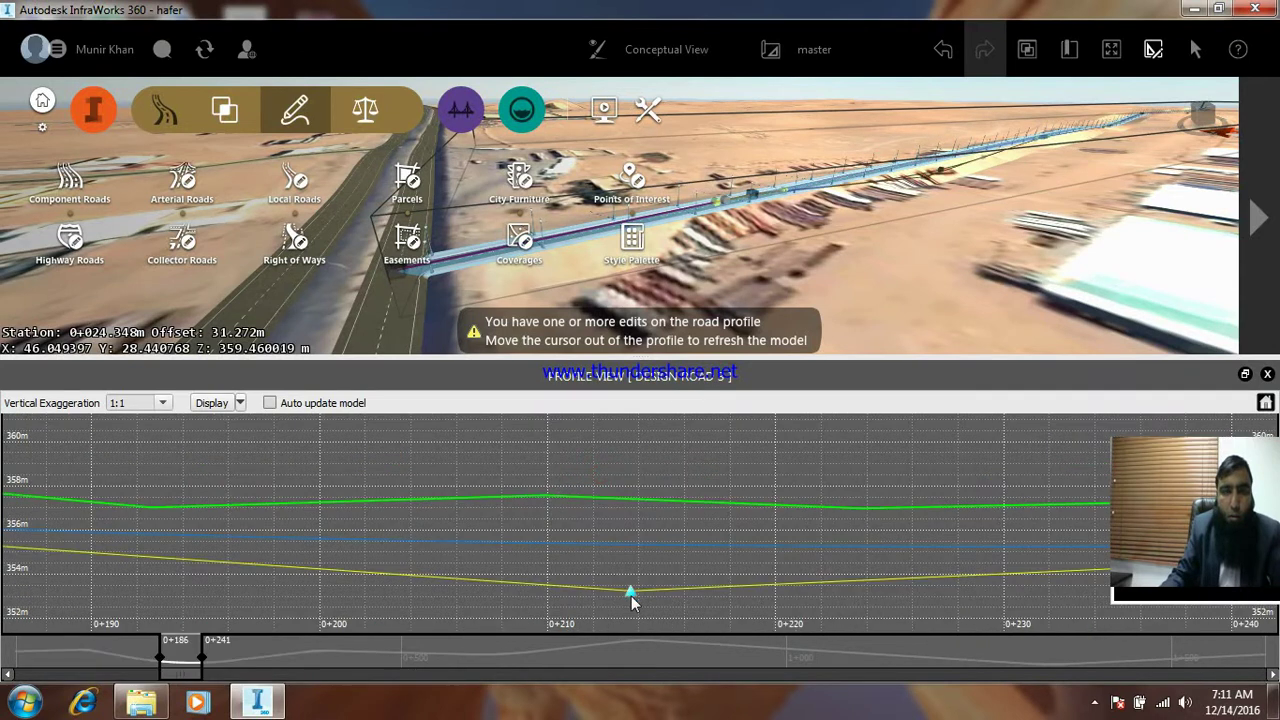
drag(628, 593, 626, 527)
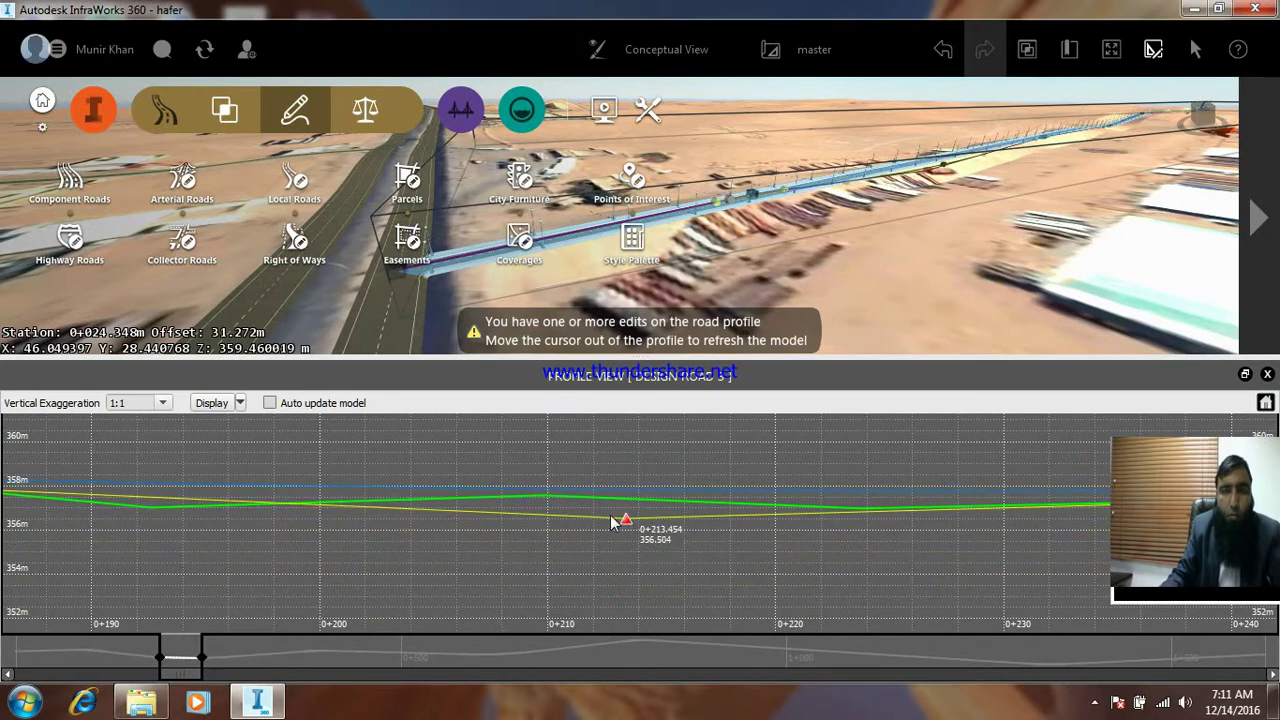
scroll(380, 470, down, 10)
scroll(470, 469, up, 10)
scroll(522, 485, down, 5)
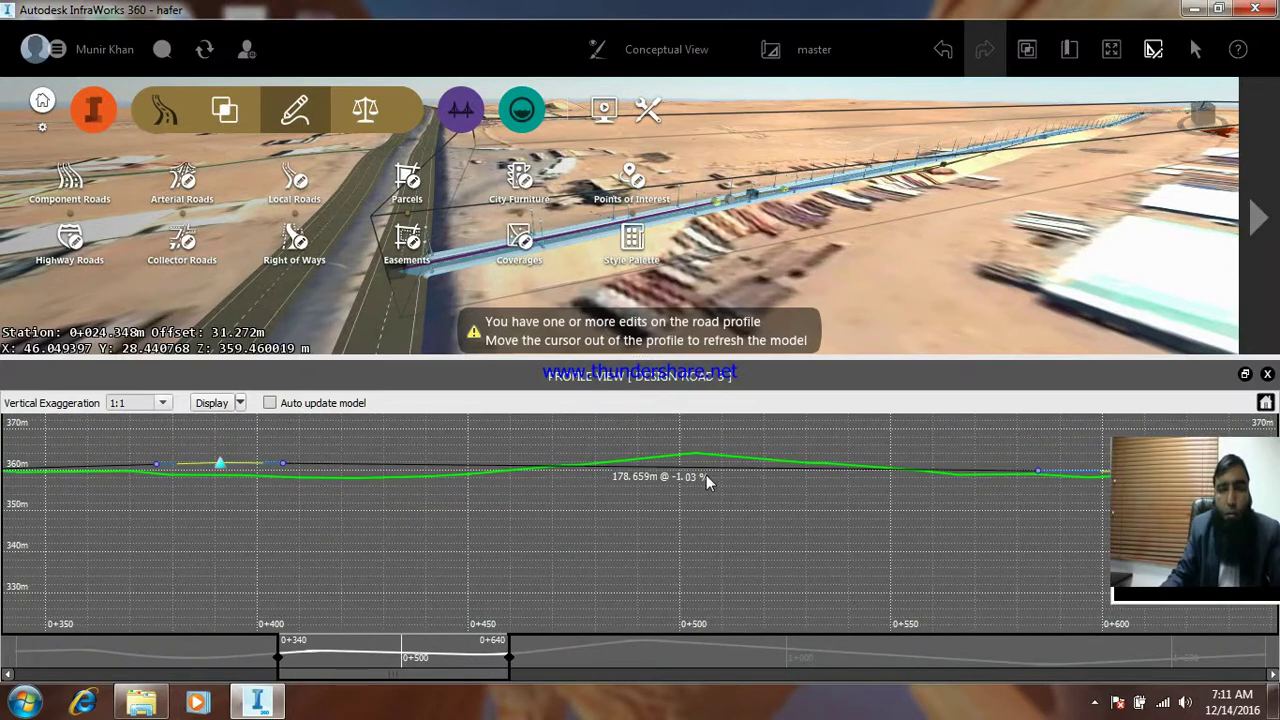
scroll(541, 505, down, 3)
scroll(624, 492, up, 5)
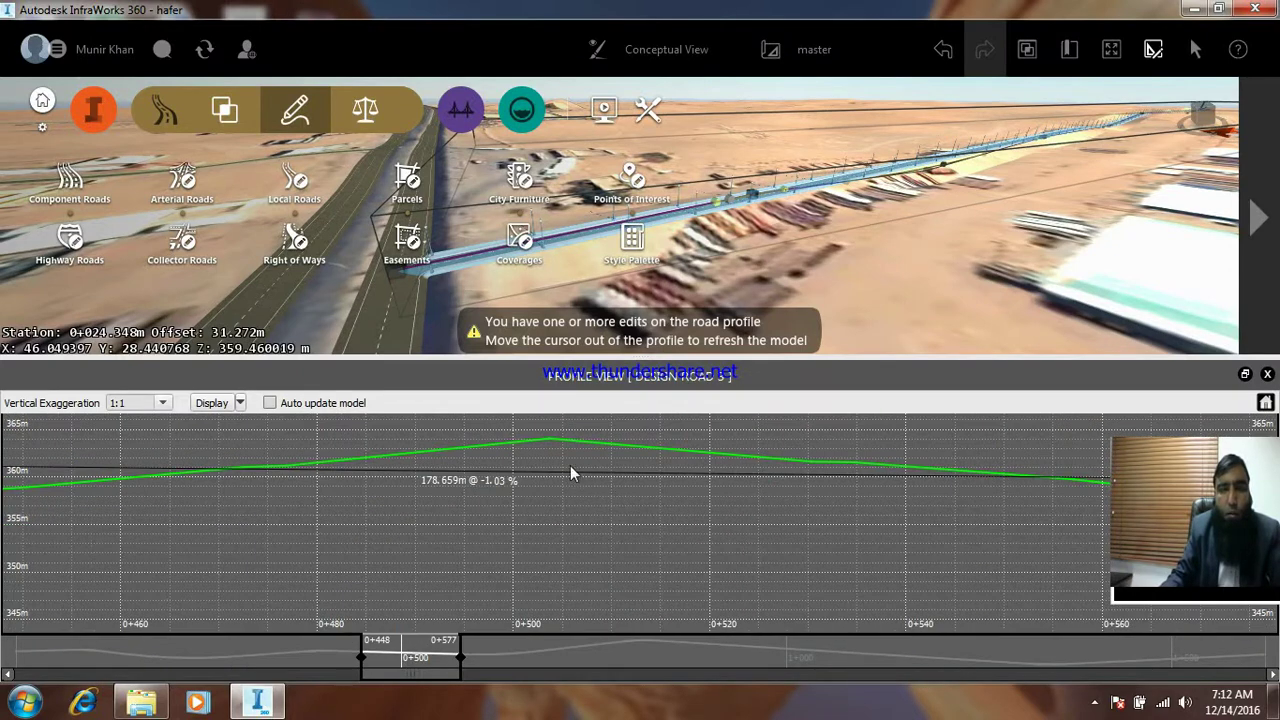
Add a PVI at the profile crest near 0+500 and lift it onto the terrain crest
right_click(570, 451)
click(620, 456)
drag(570, 456, 572, 435)
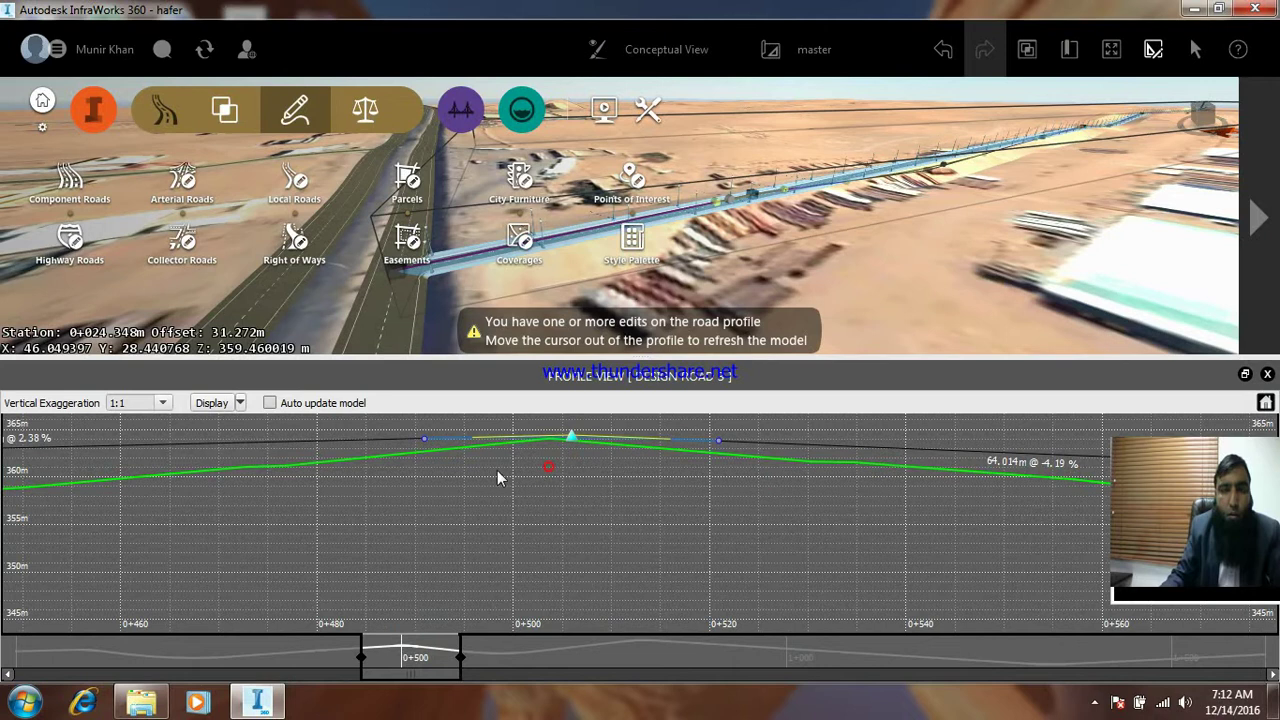
scroll(497, 478, down, 3)
scroll(417, 481, up, 2)
scroll(417, 481, up, 2)
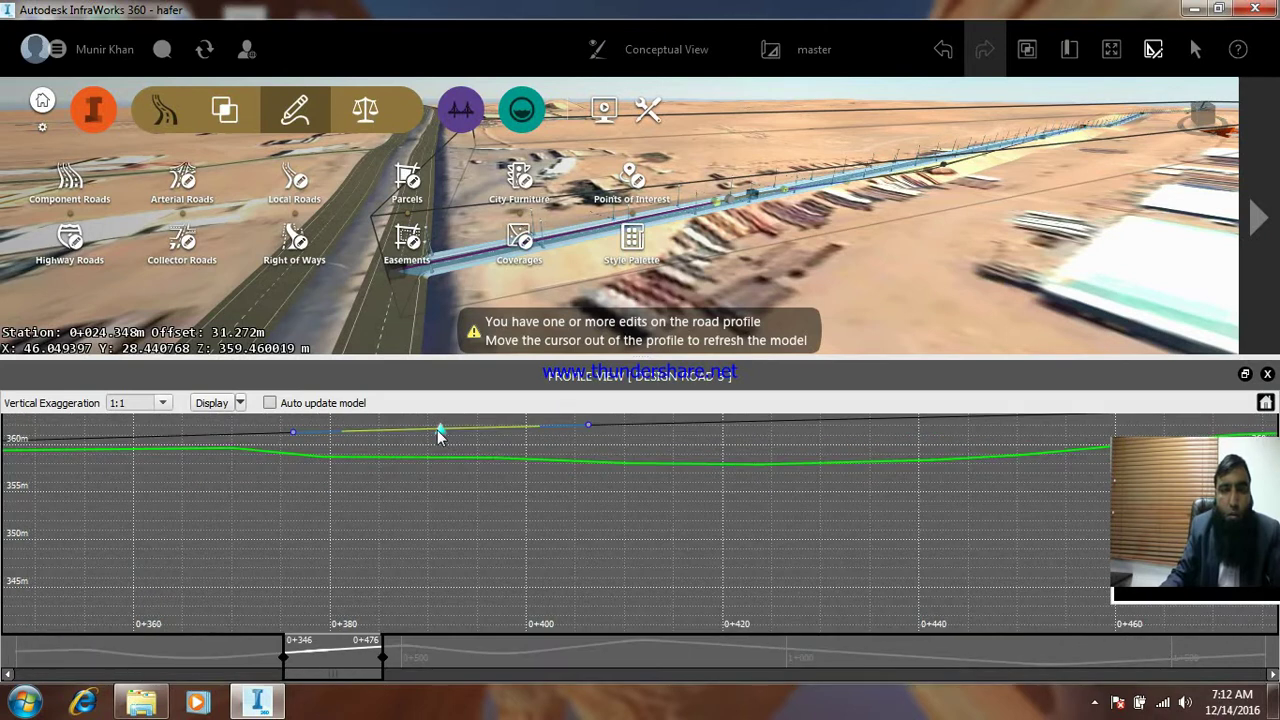
Move the PVI near 0+380 right and down to 358.584 m
mouse_move(443, 446)
mouse_down()
mouse_move(517, 462)
mouse_move(917, 452)
mouse_up()
scroll(507, 532, down, 10)
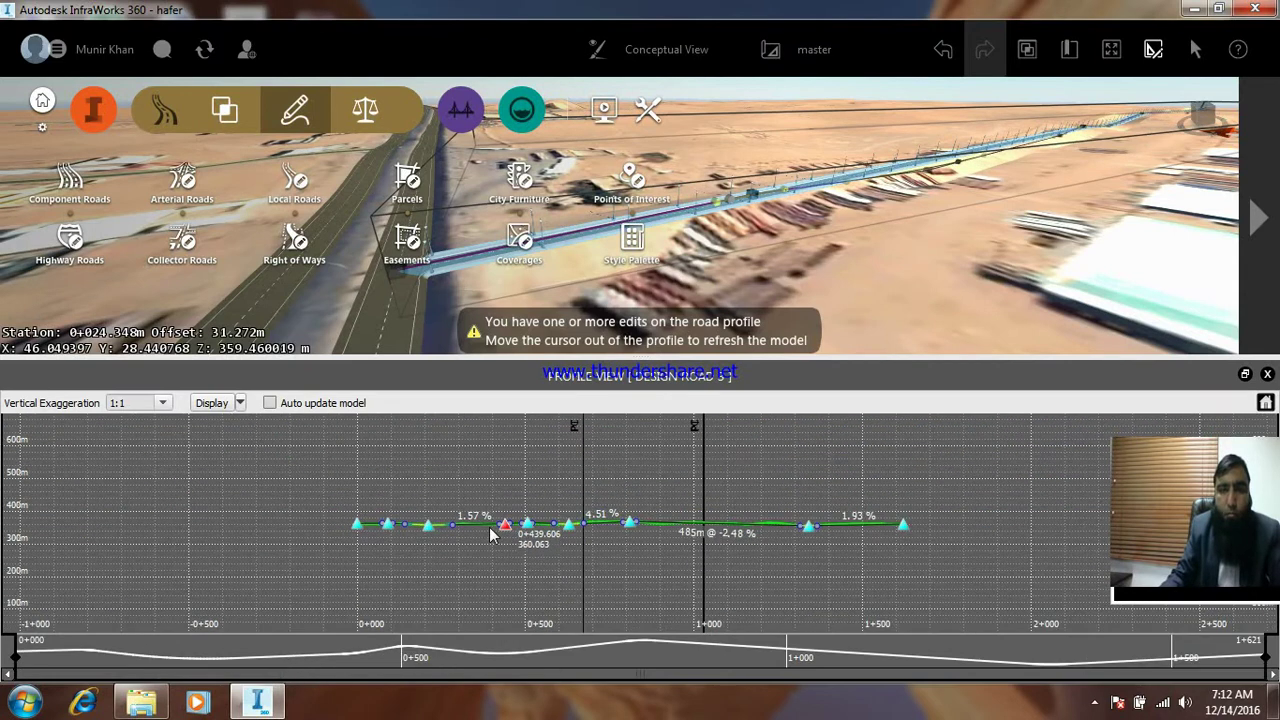
scroll(643, 537, up, 5)
scroll(578, 556, up, 3)
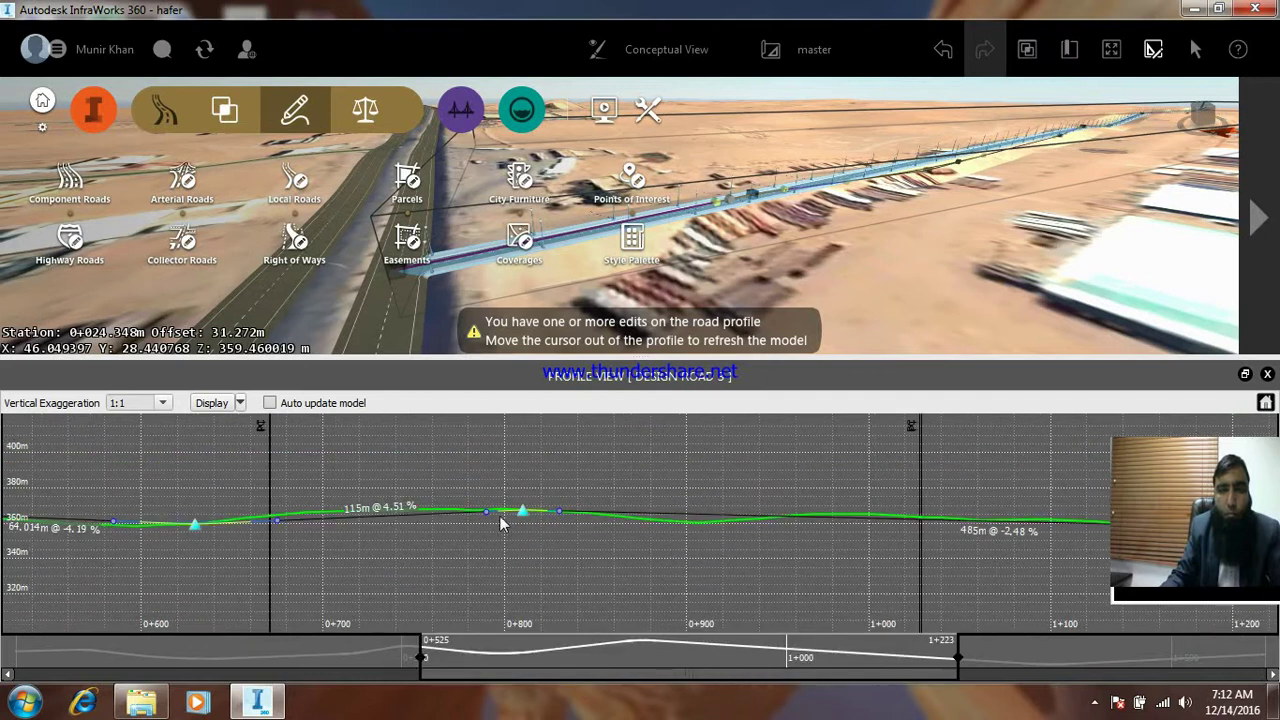
scroll(500, 523, up, 5)
Raise the PVI near 0+808 to about 368.5 m and the one near 1+340 to 363.248 m
drag(618, 512, 533, 493)
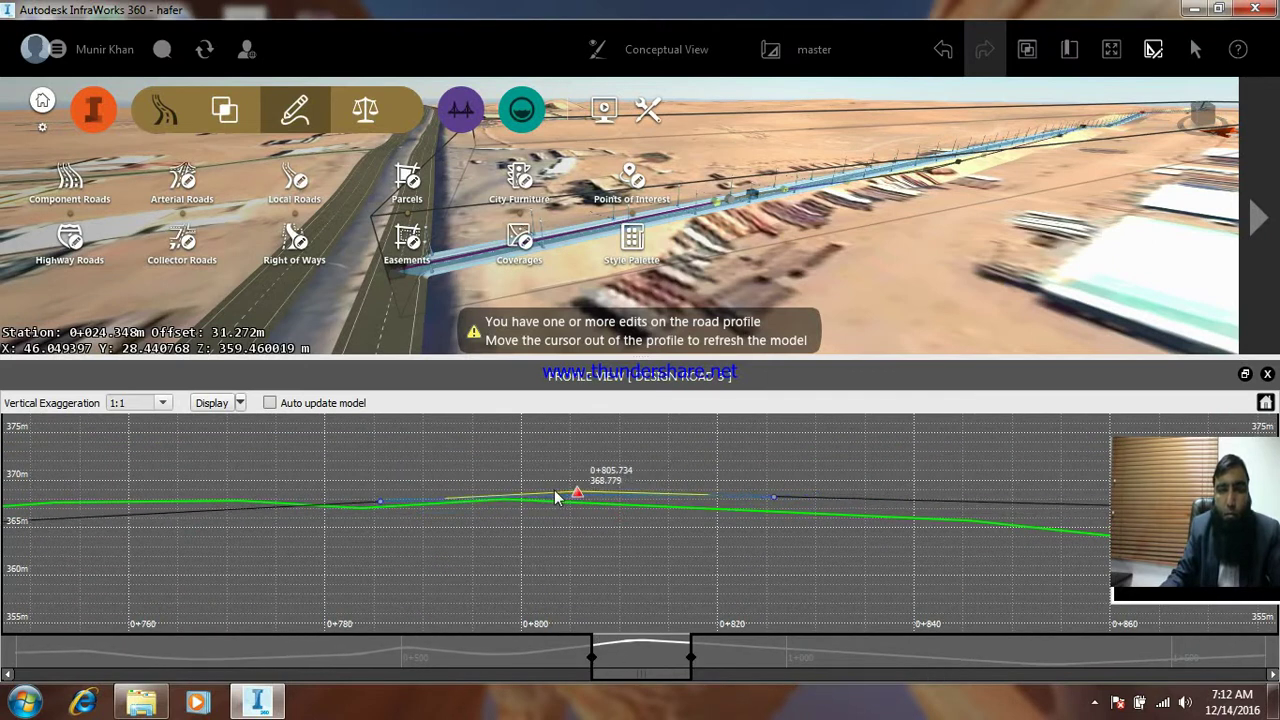
scroll(365, 505, down, 10)
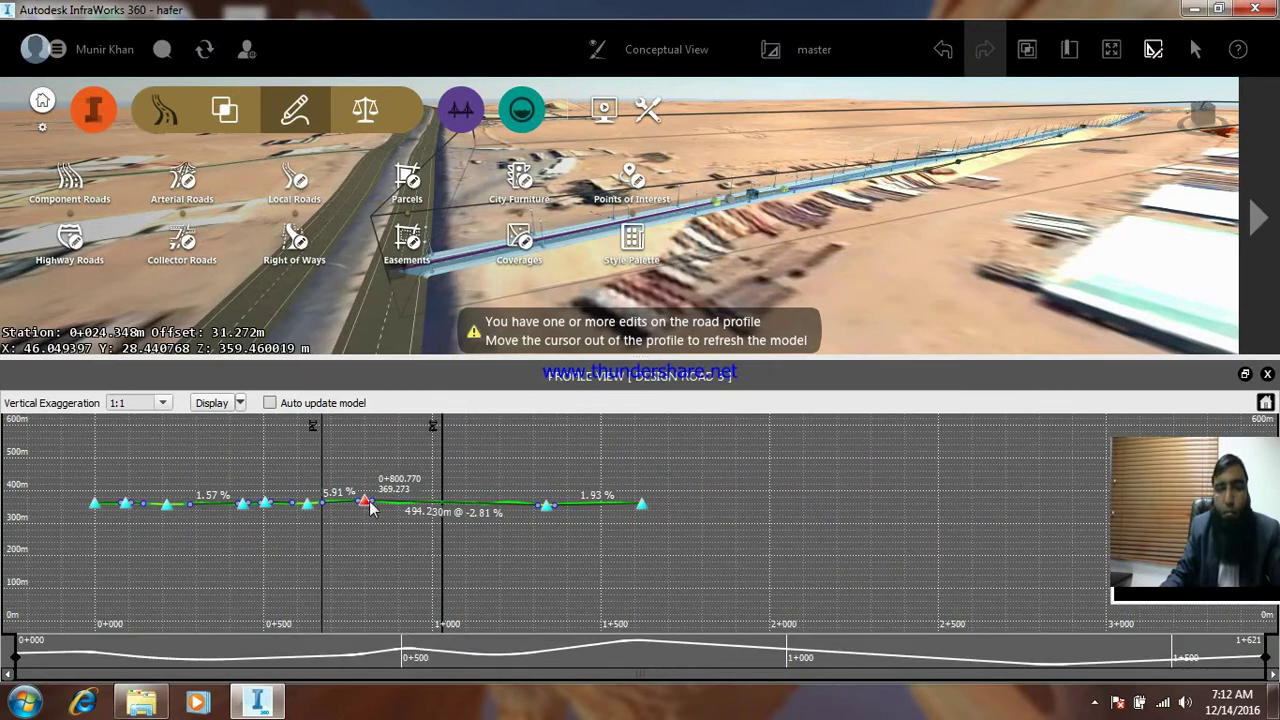
scroll(545, 520, up, 5)
scroll(563, 517, down, 2)
scroll(569, 497, down, 1)
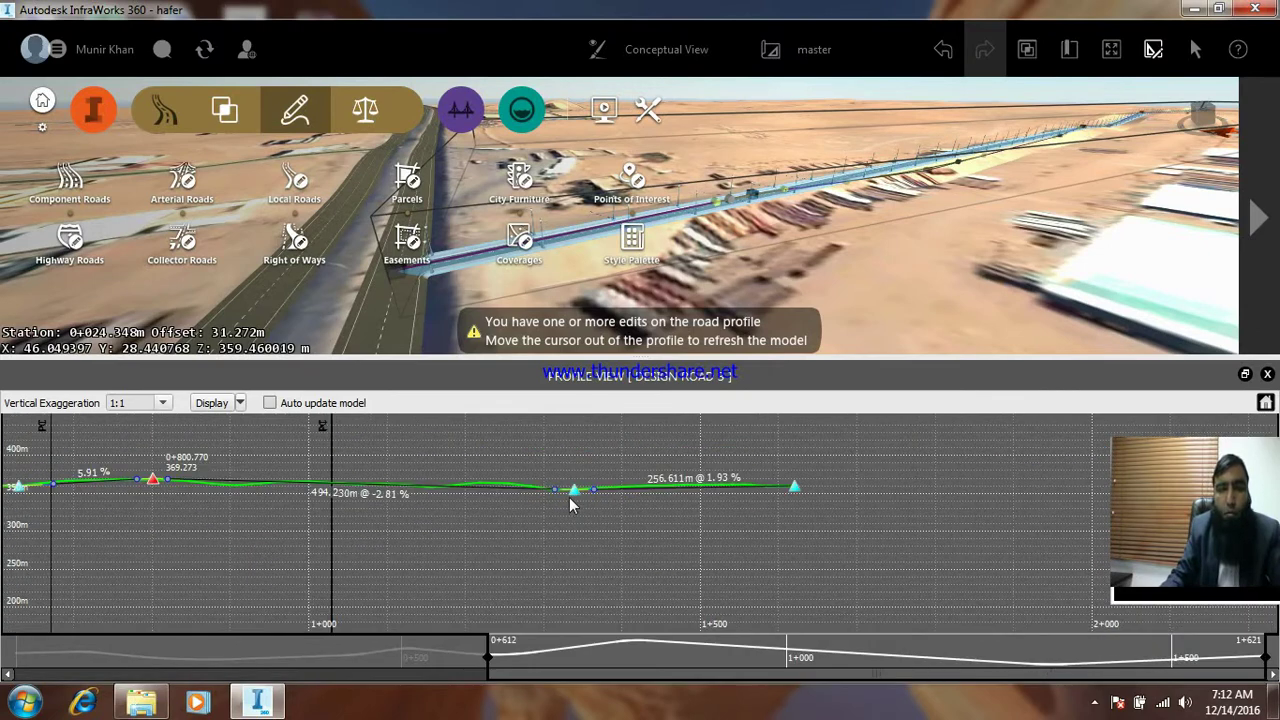
drag(574, 496, 574, 490)
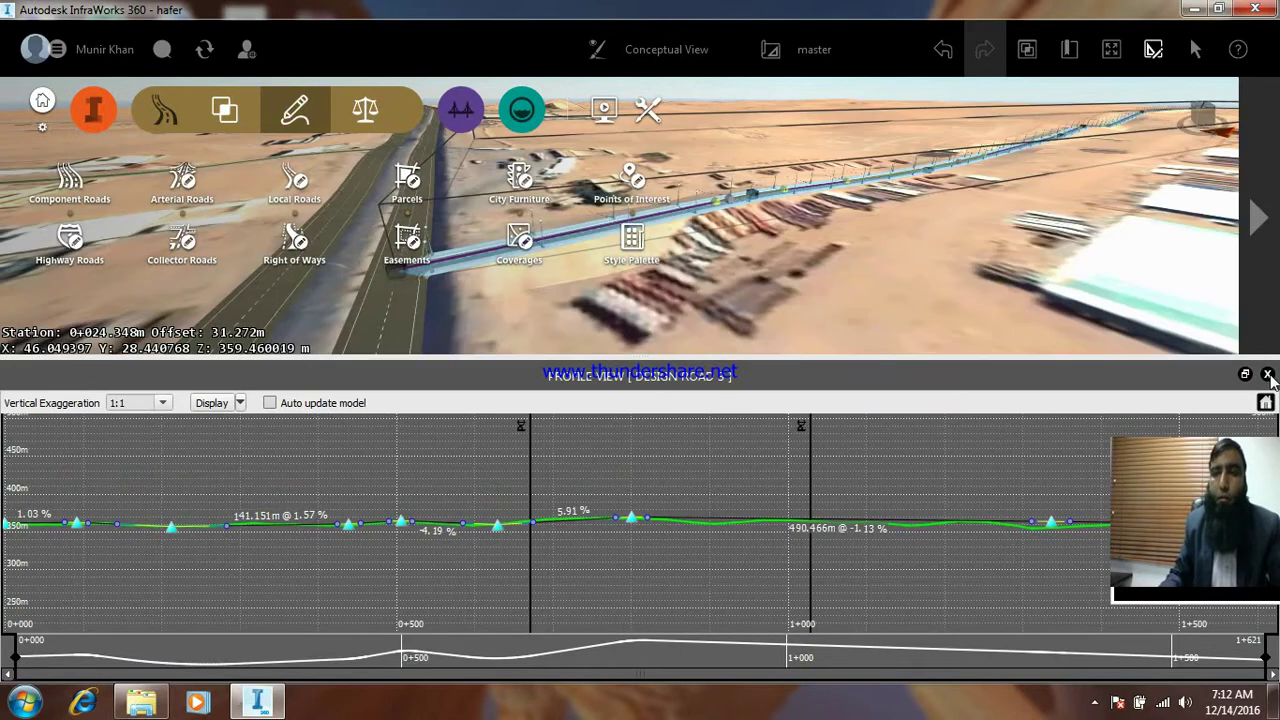
Close the profile view and zoom around the 3D model
click(1268, 374)
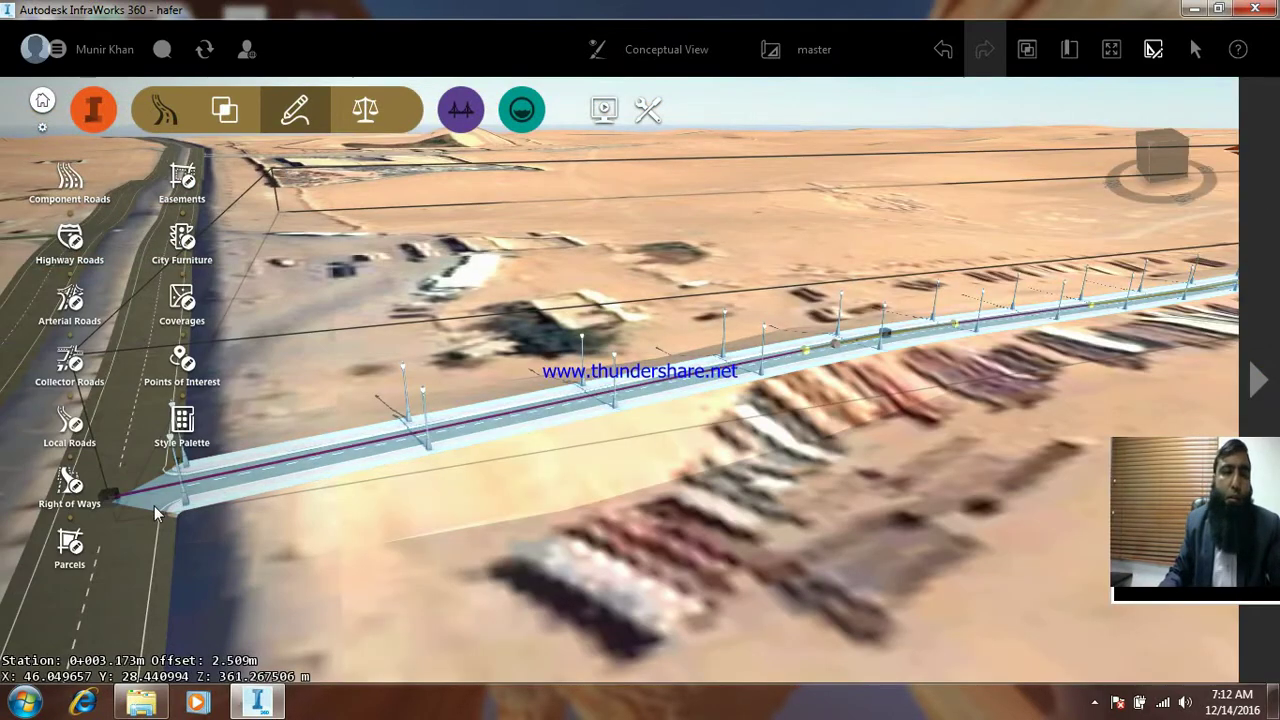
scroll(160, 506, up, 3)
scroll(334, 500, up, 2)
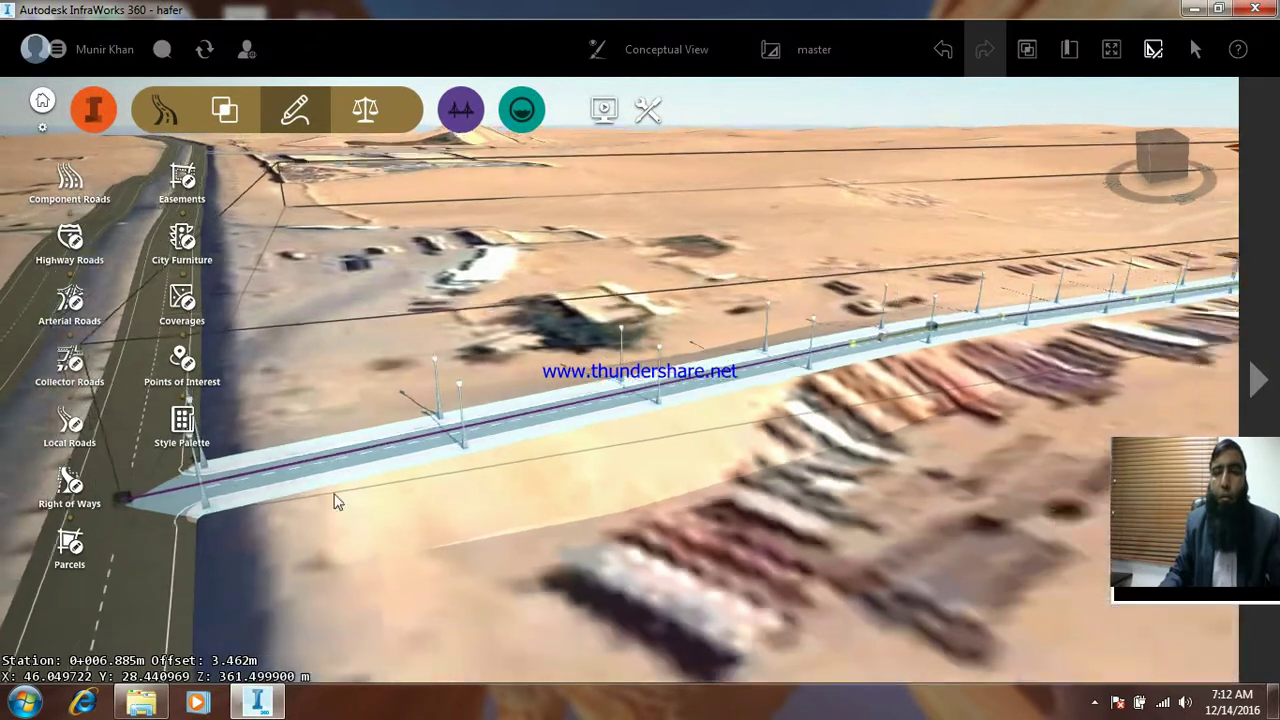
scroll(677, 423, up, 2)
scroll(1031, 342, up, 2)
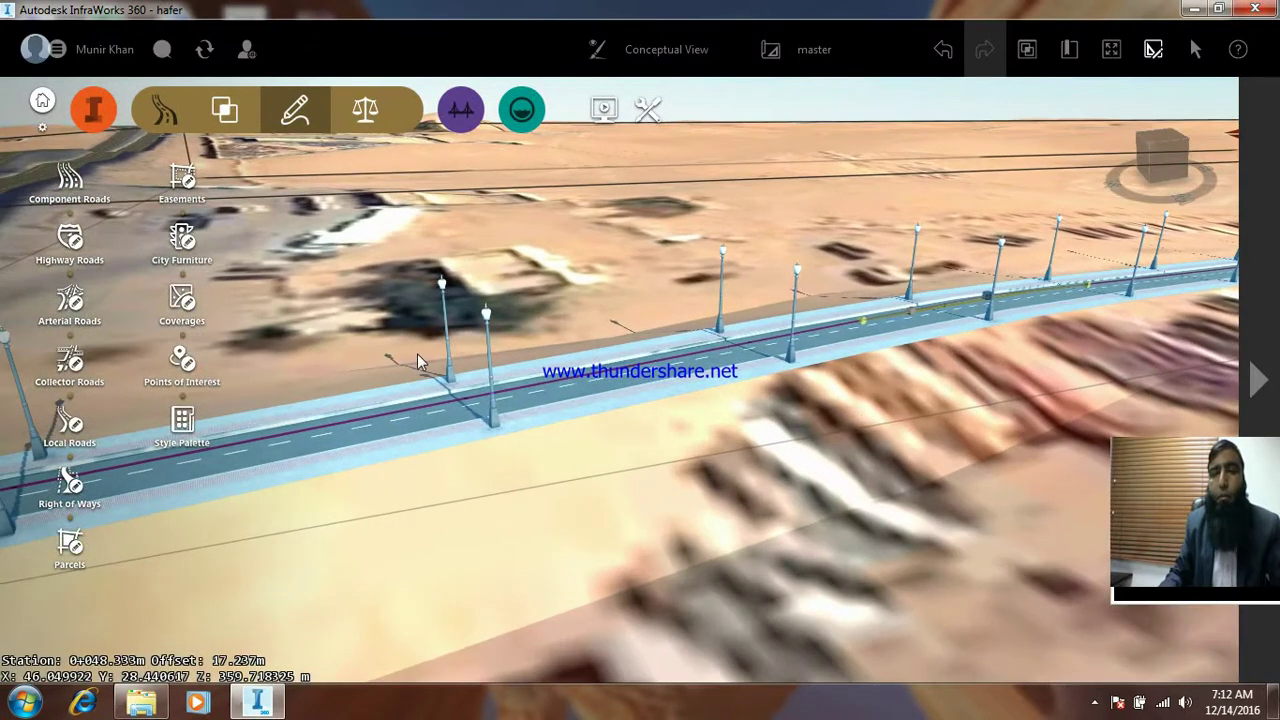
scroll(623, 462, down, 2)
scroll(660, 370, down, 2)
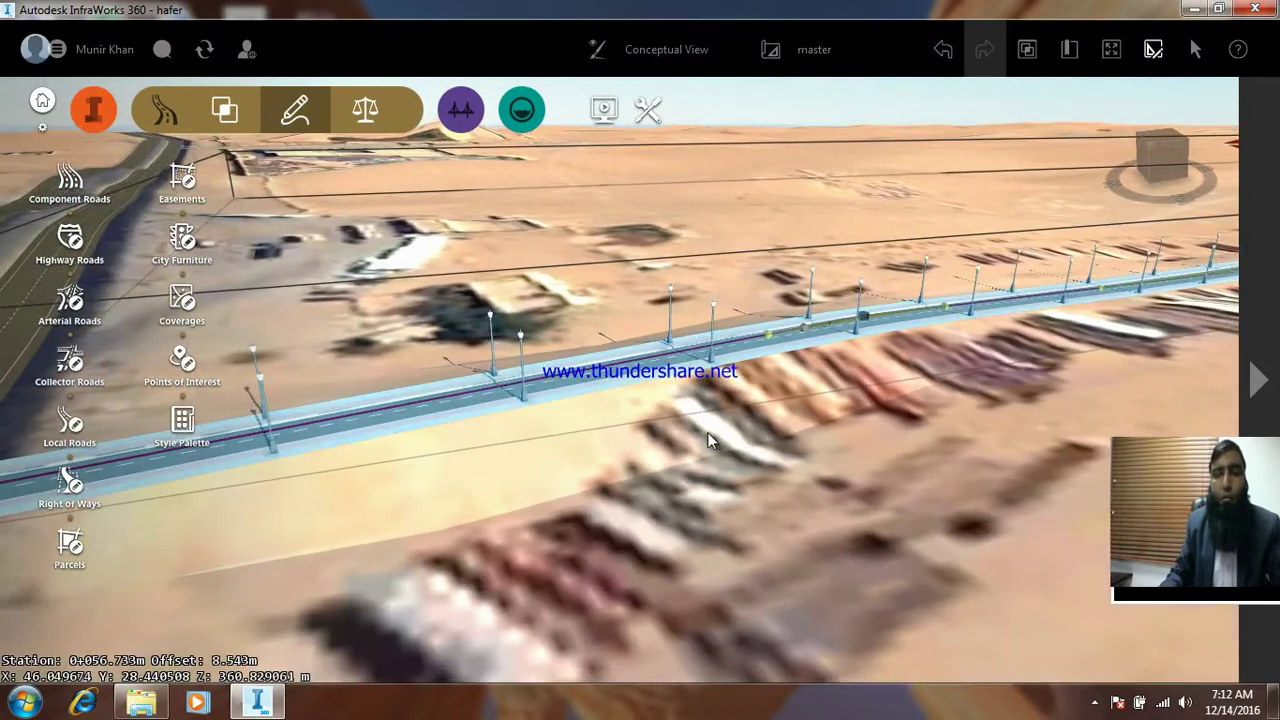
Orbit low along the lamp-lined road to inspect it, then deselect the road
mouse_move(643, 435)
shift+middle_down()
mouse_move(834, 367)
mouse_move(606, 481)
mouse_move(741, 512)
shift+middle_up()
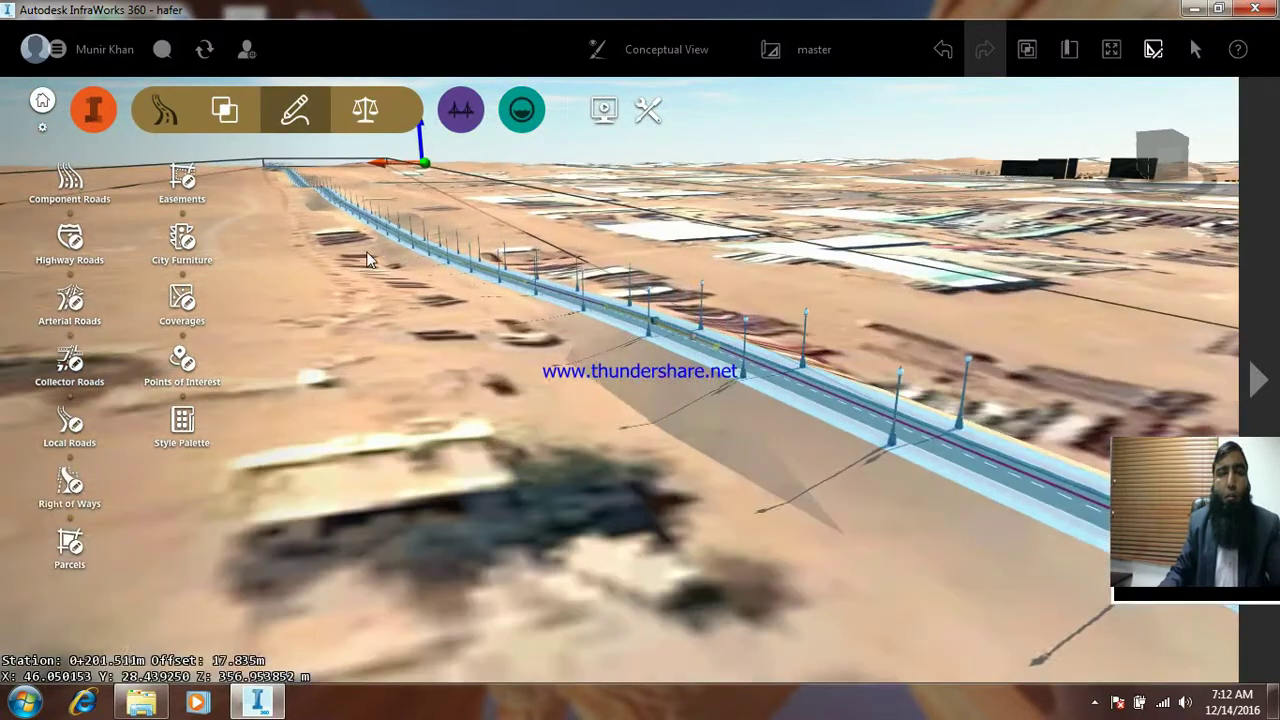
mouse_move(741, 512)
shift+middle_down()
mouse_move(413, 262)
mouse_move(746, 402)
mouse_move(729, 377)
mouse_move(482, 395)
shift+middle_up()
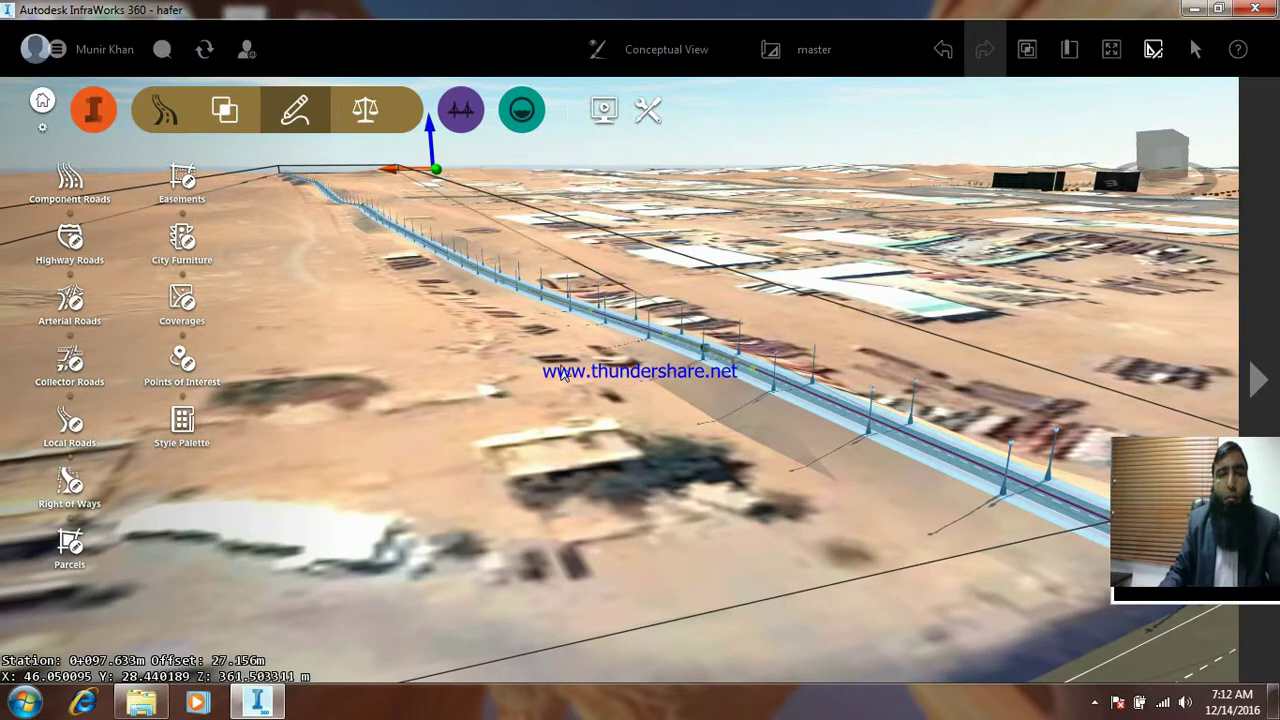
scroll(562, 374, down, 2)
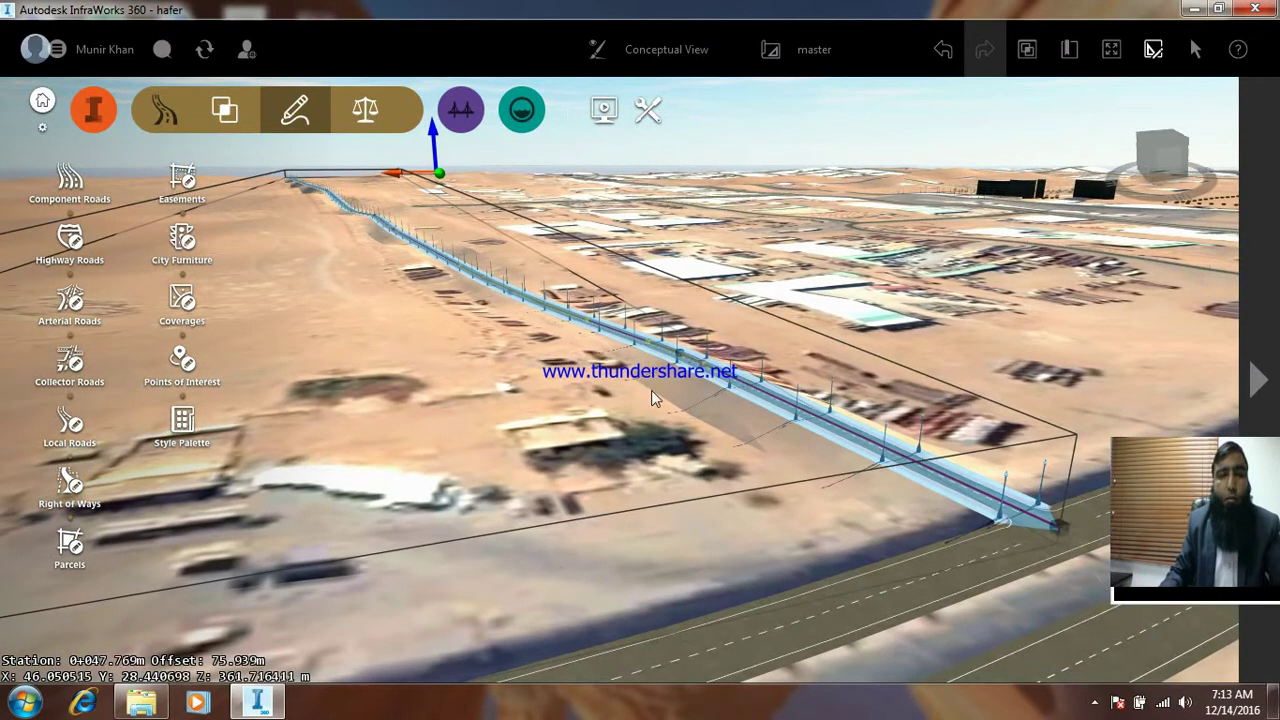
scroll(651, 390, down, 2)
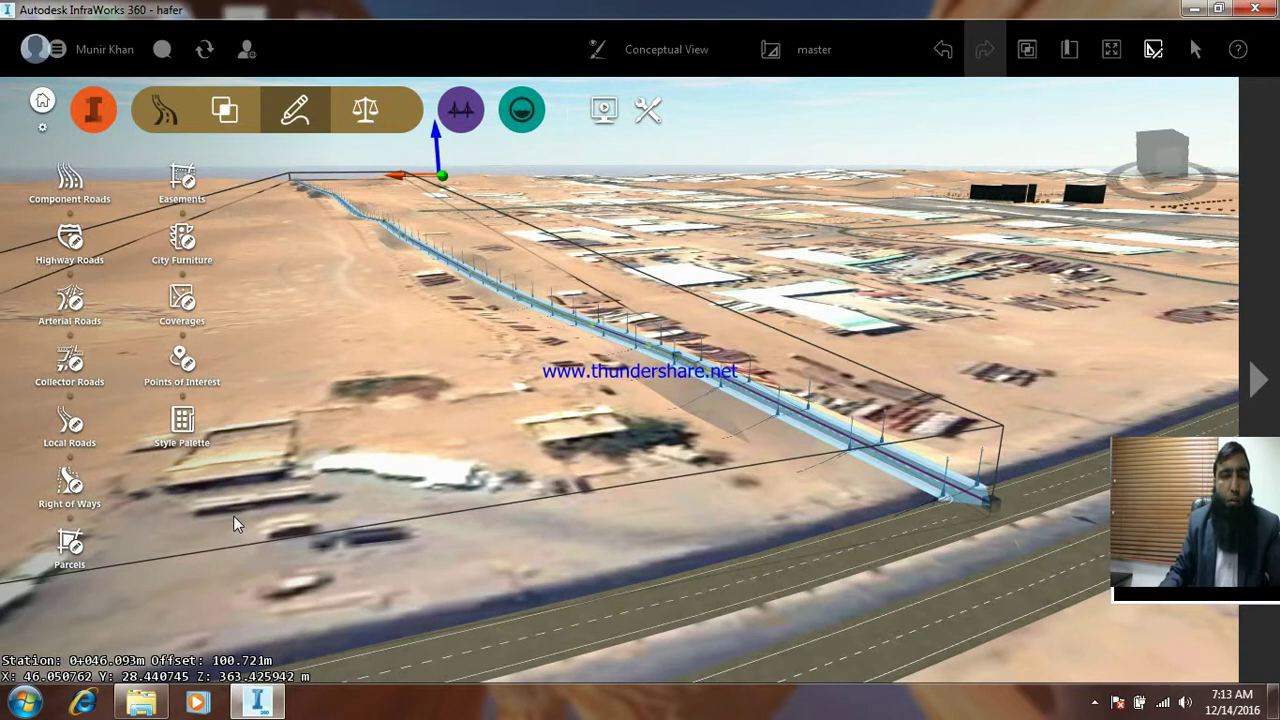
scroll(233, 515, up, 3)
scroll(383, 385, down, 2)
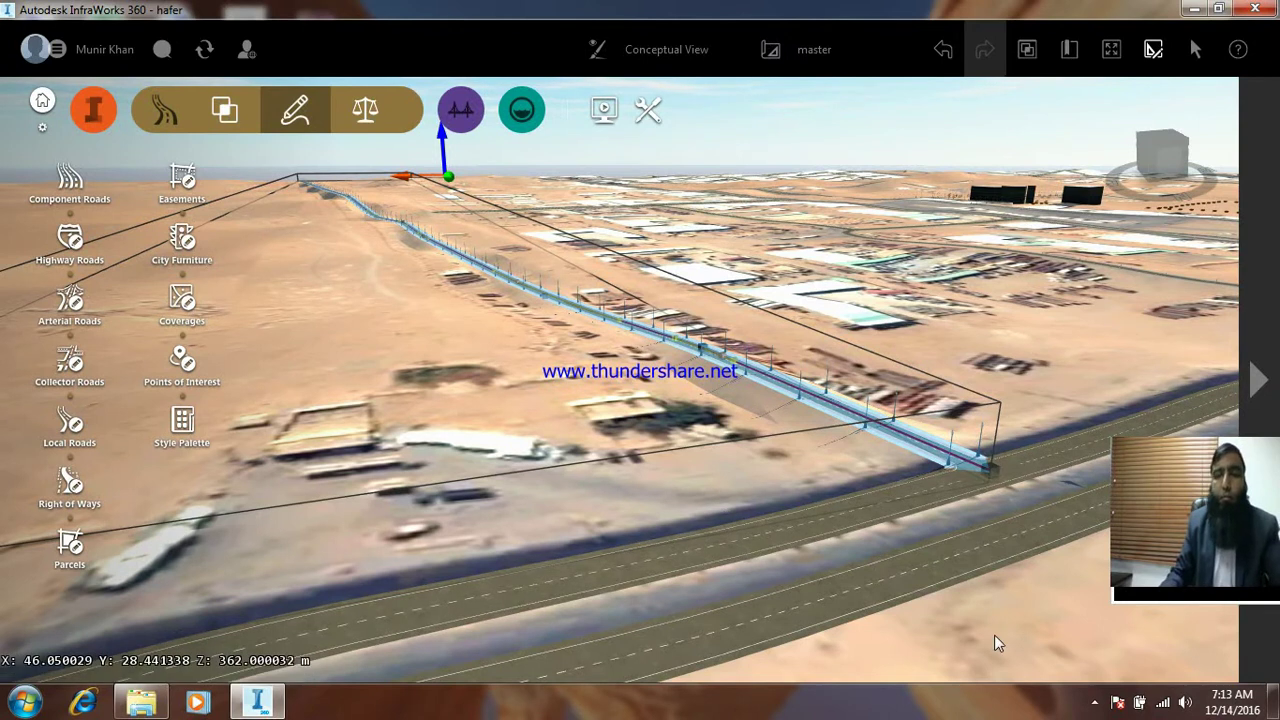
click(726, 517)
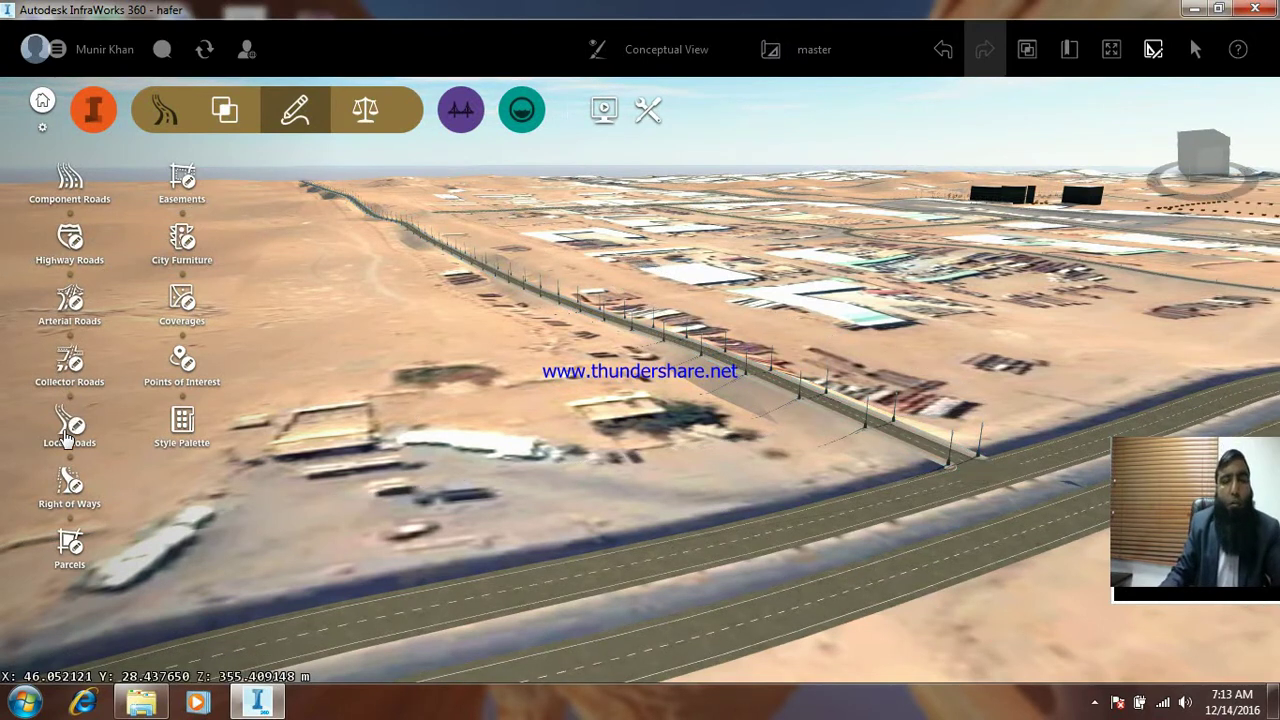
Pick a Local Roads street style and start the new road from the highway
click(66, 430)
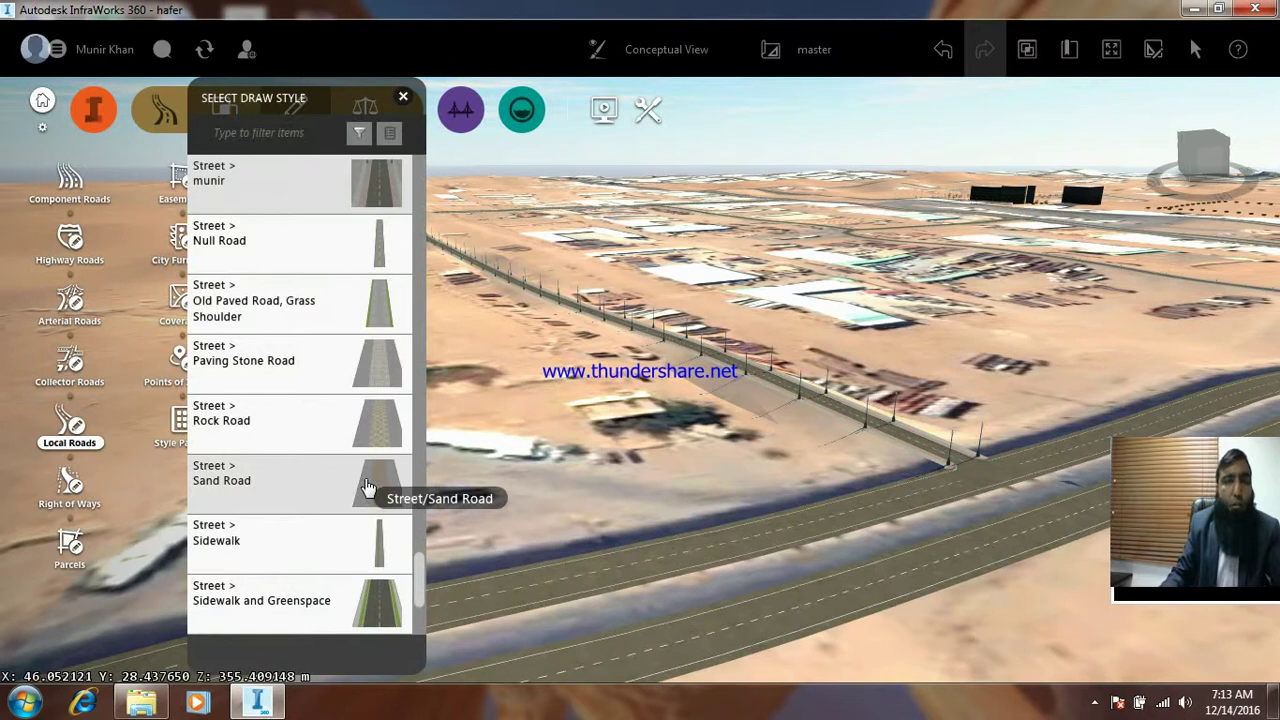
scroll(368, 432, up, 1)
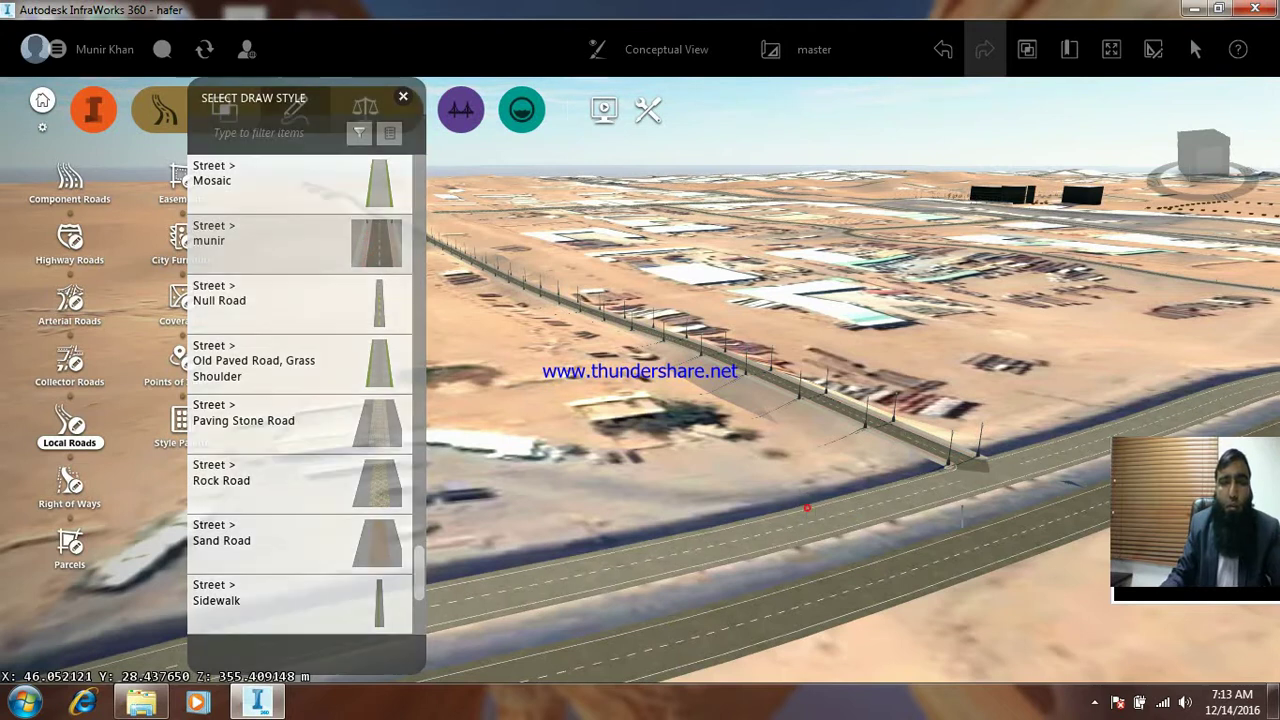
click(806, 505)
click(708, 489)
Bend the road past the buildings and end it back on the highway, about 141 m long
scroll(547, 453, up, 1)
scroll(480, 482, up, 1)
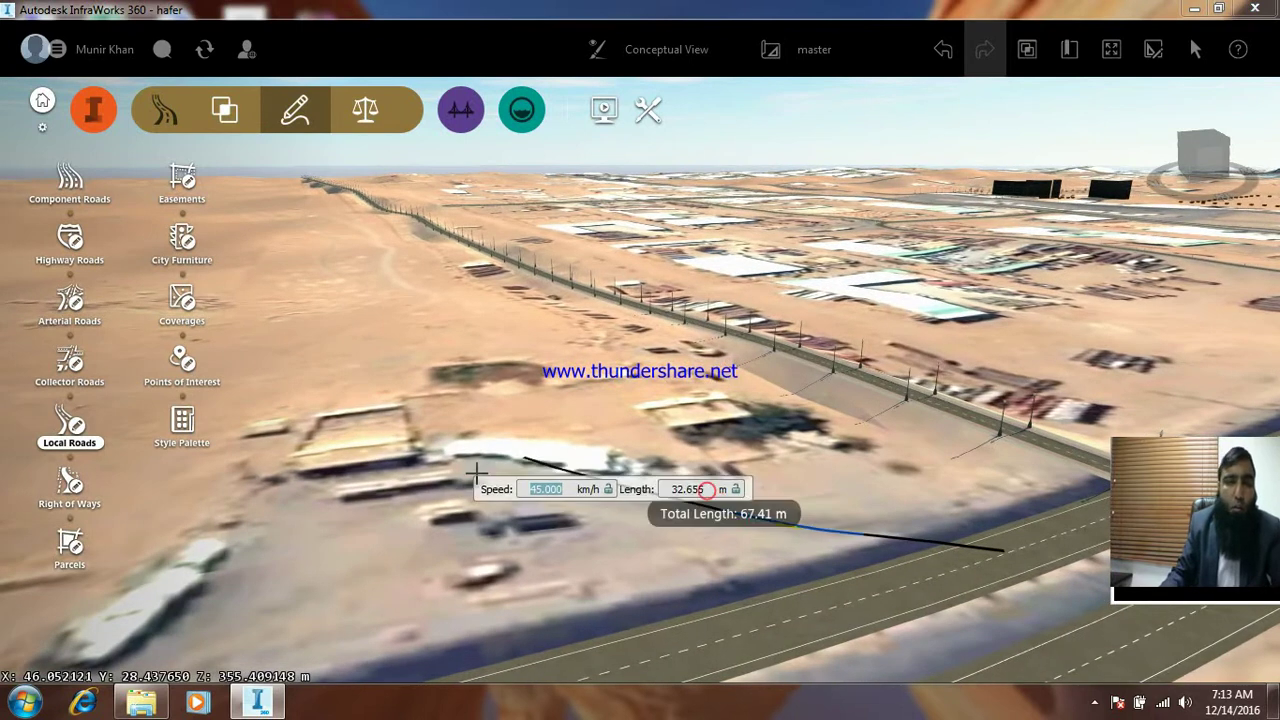
scroll(490, 488, up, 1)
click(480, 492)
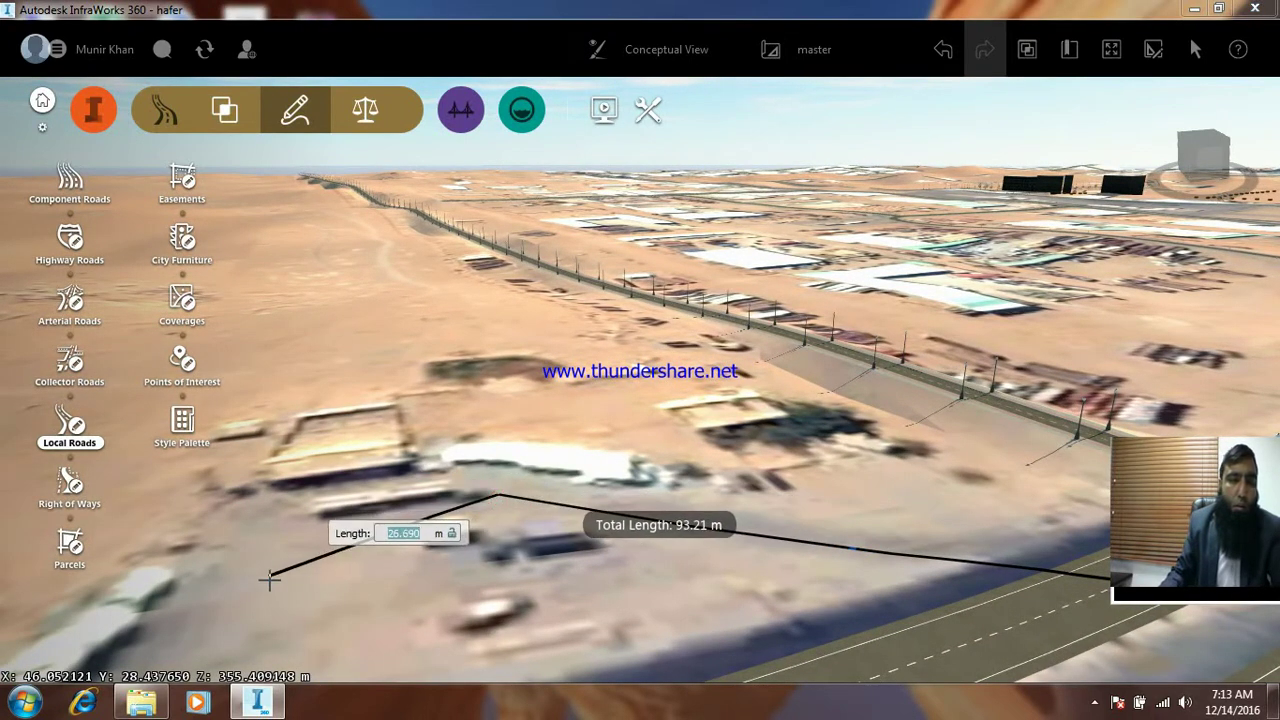
scroll(263, 583, down, 2)
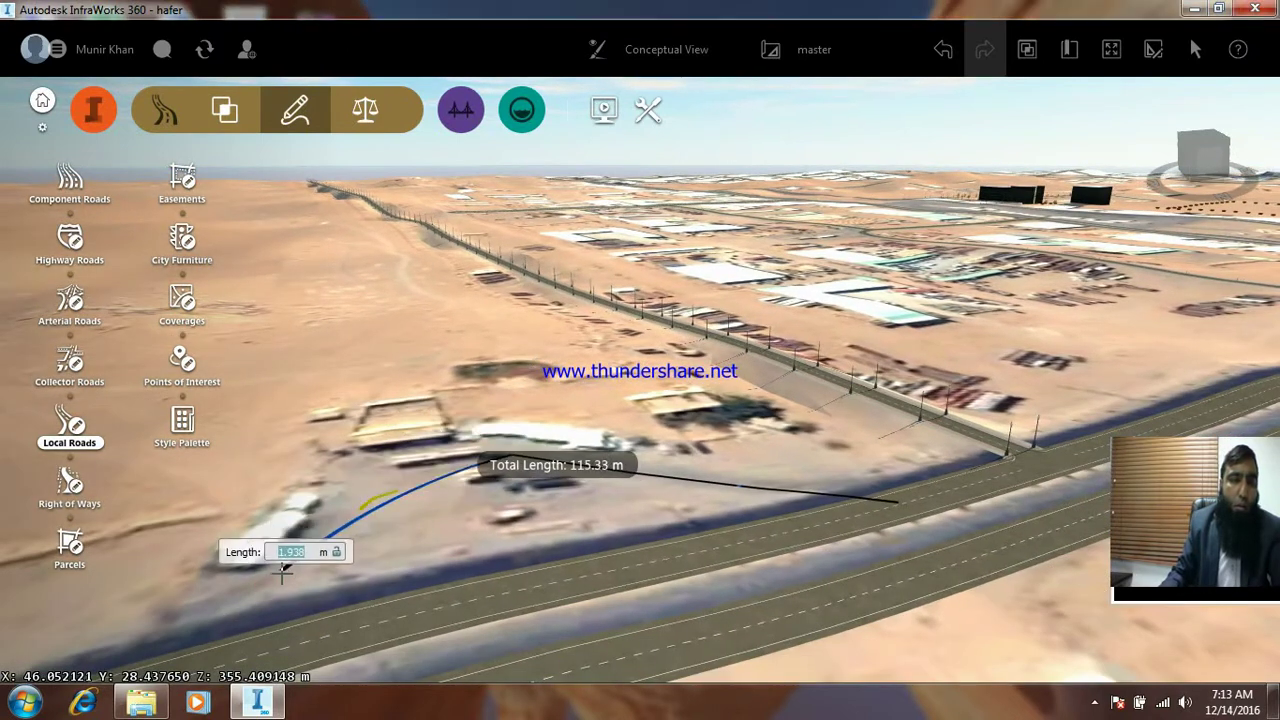
click(295, 567)
scroll(510, 410, down, 2)
scroll(330, 580, up, 1)
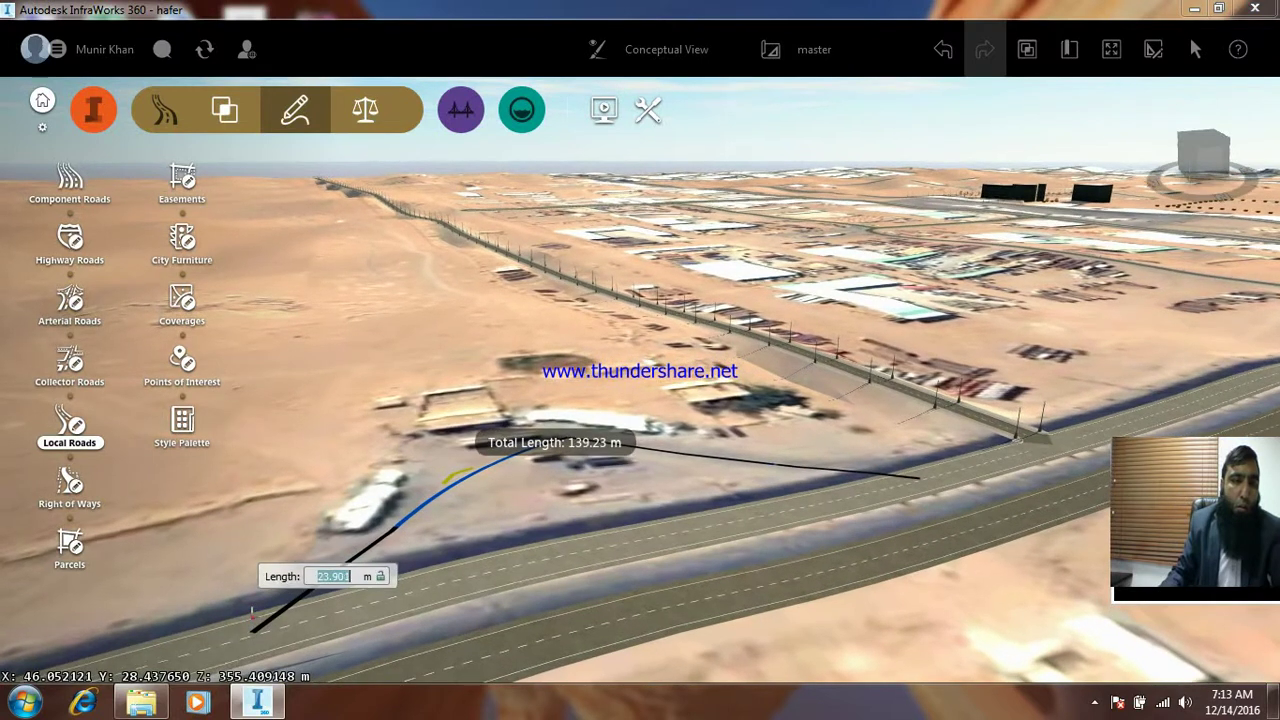
right_click(255, 611)
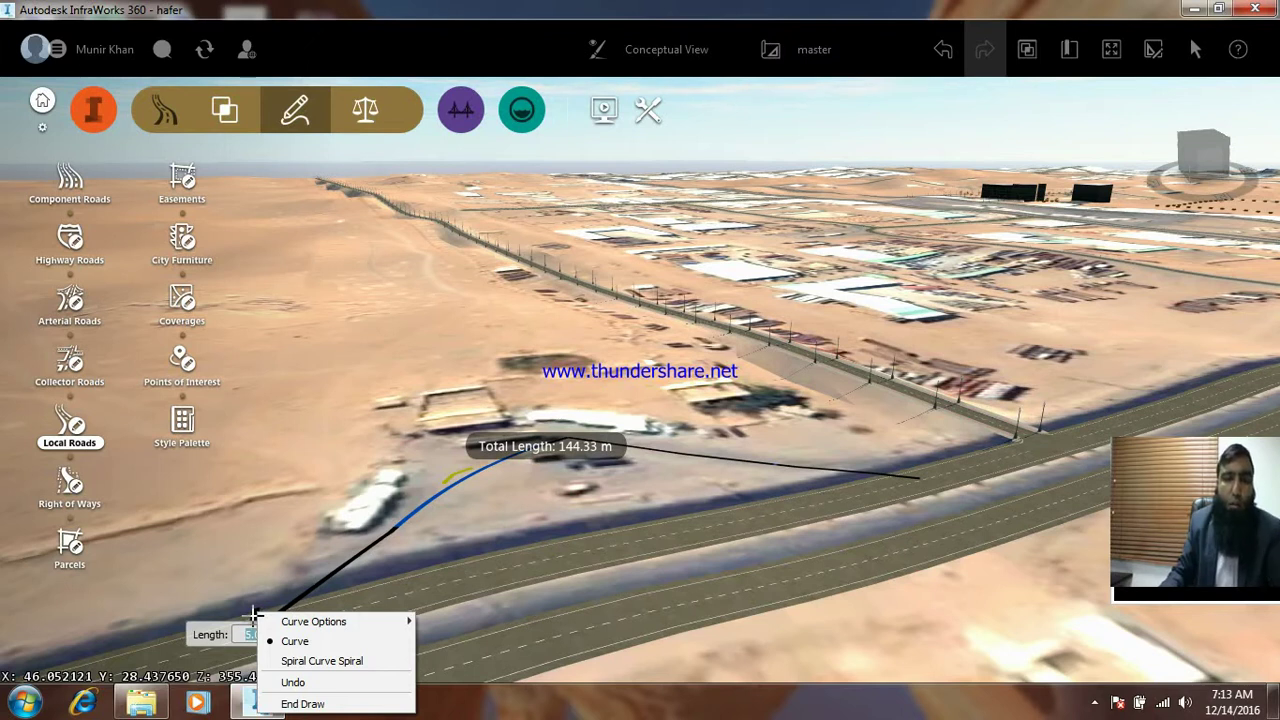
key(Escape)
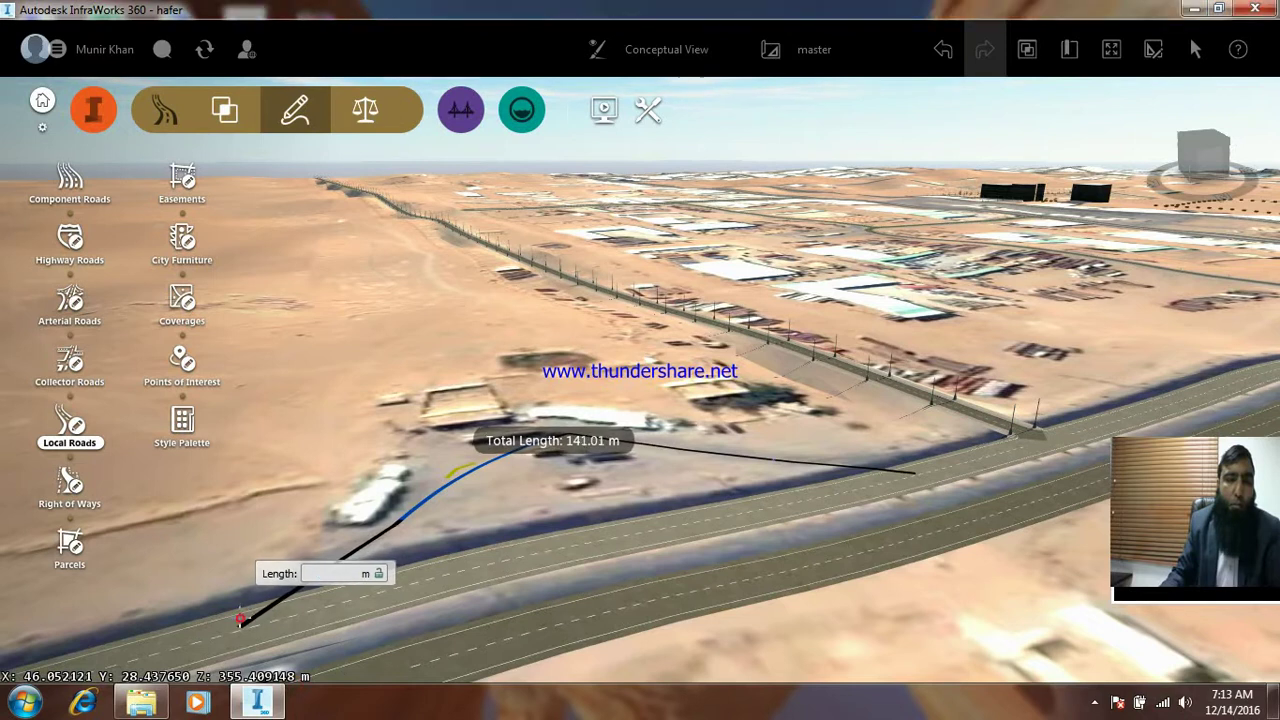
click(240, 619)
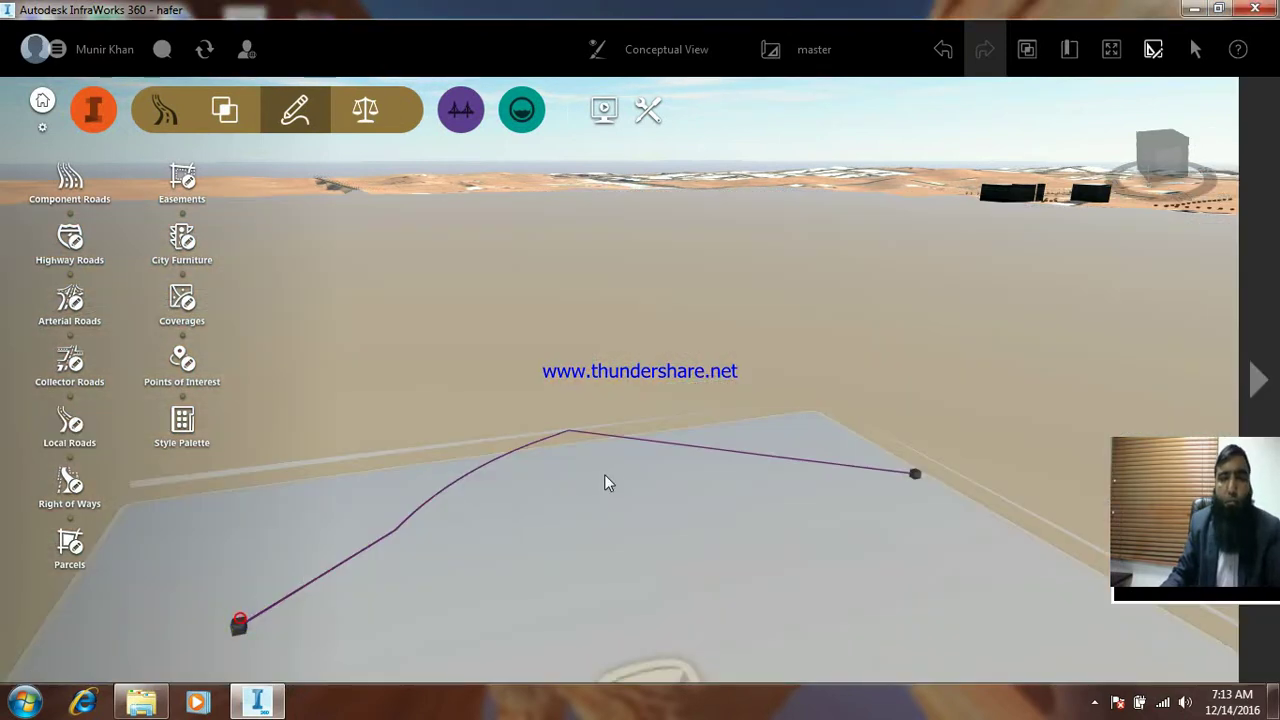
scroll(604, 474, up, 5)
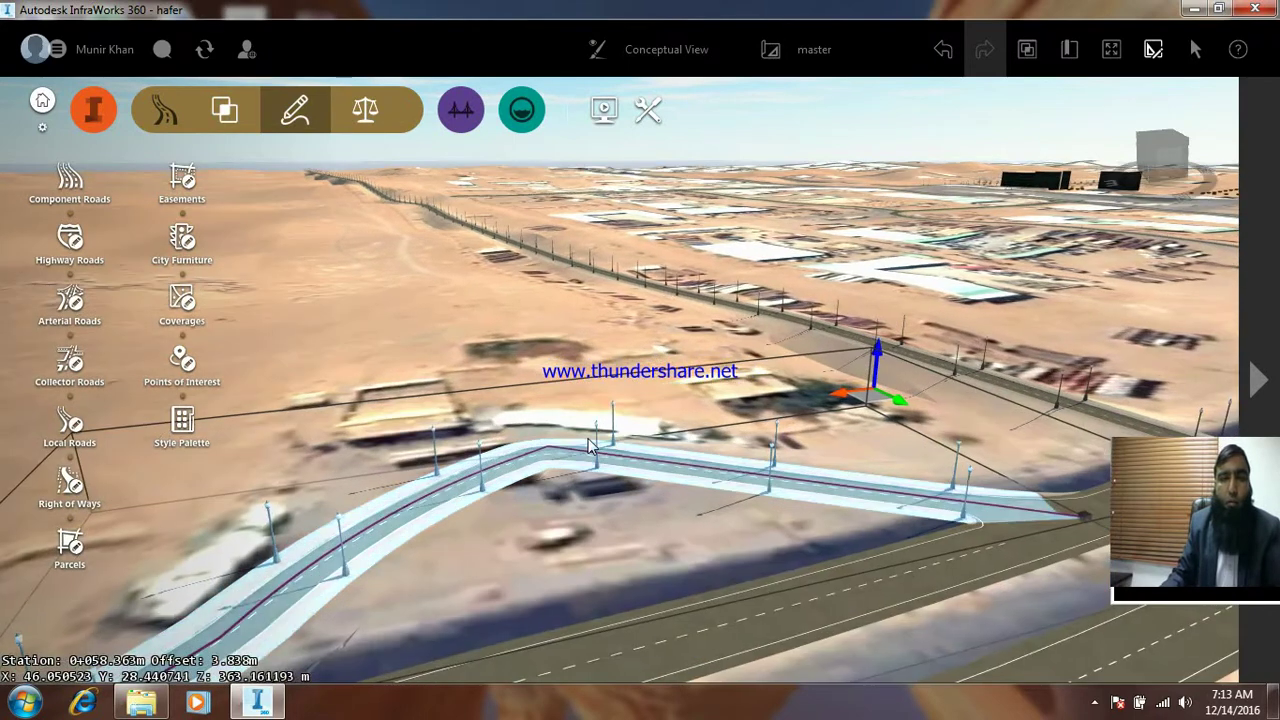
scroll(570, 388, down, 1)
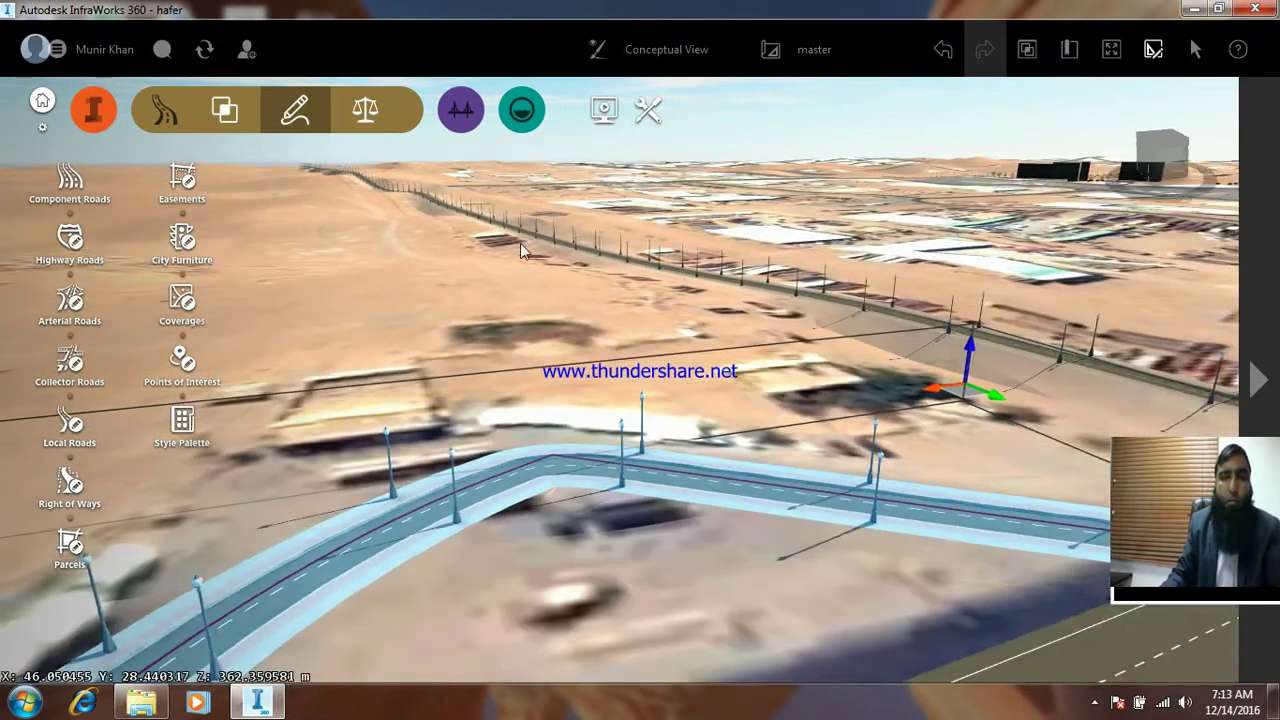
scroll(614, 477, down, 1)
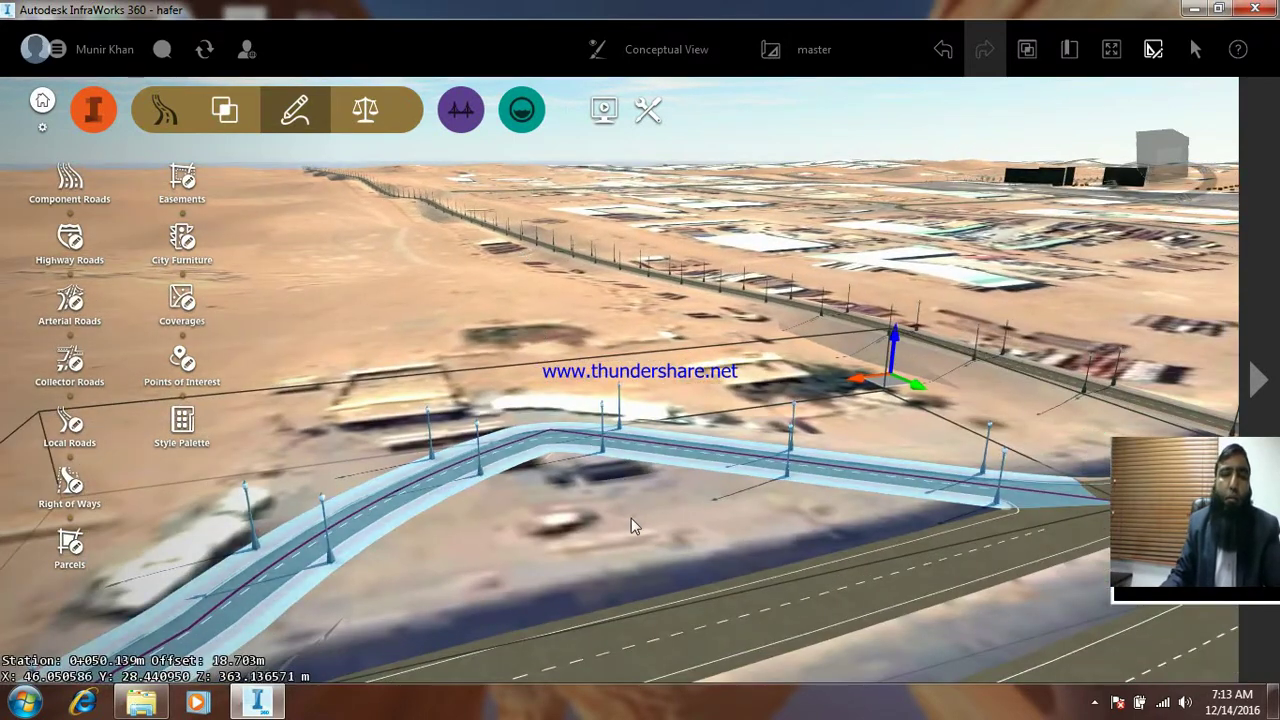
middle_drag(631, 518, 497, 554)
scroll(519, 432, up, 2)
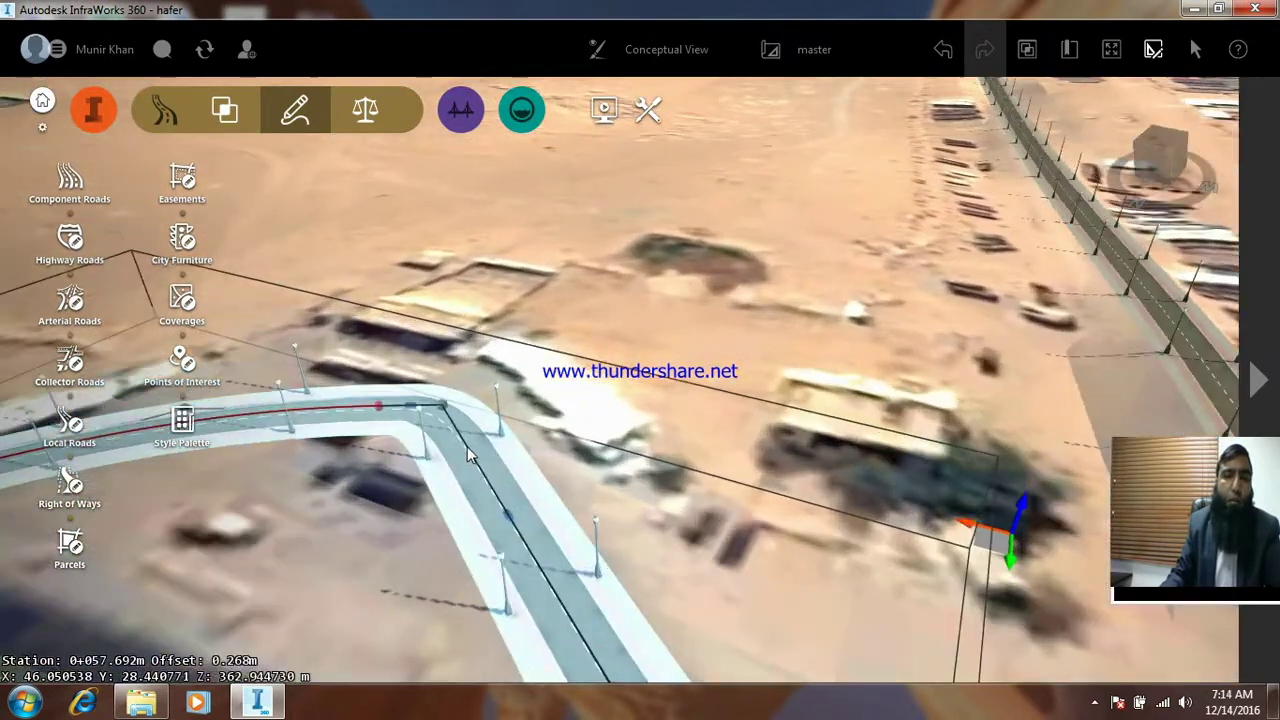
scroll(462, 440, up, 2)
scroll(450, 430, down, 1)
scroll(457, 330, down, 1)
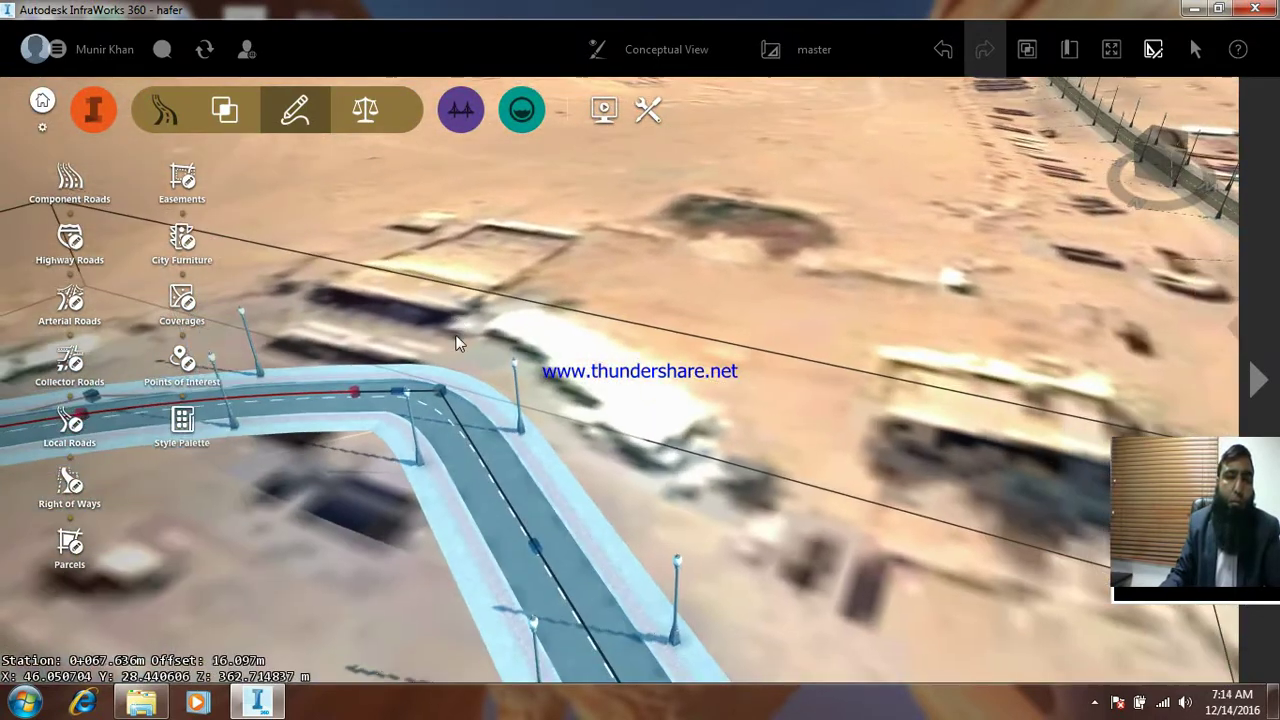
scroll(540, 330, down, 1)
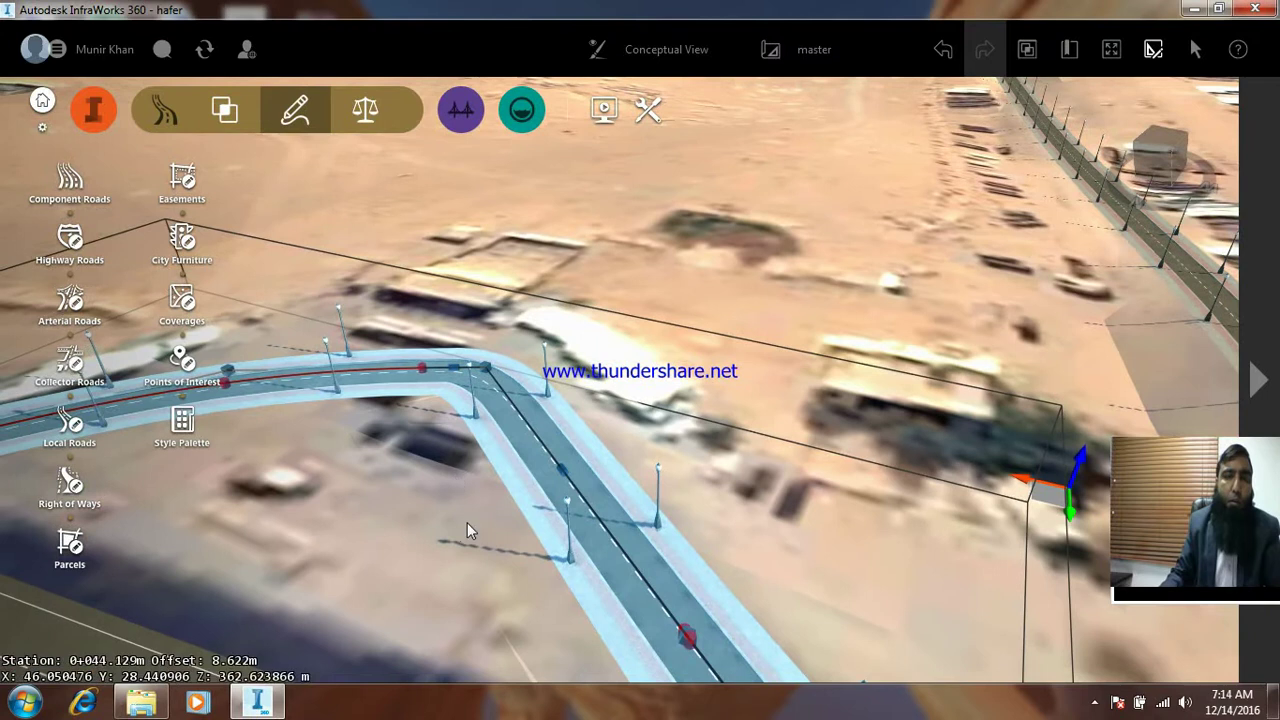
middle_drag(467, 522, 409, 526)
scroll(460, 390, up, 1)
scroll(463, 380, up, 1)
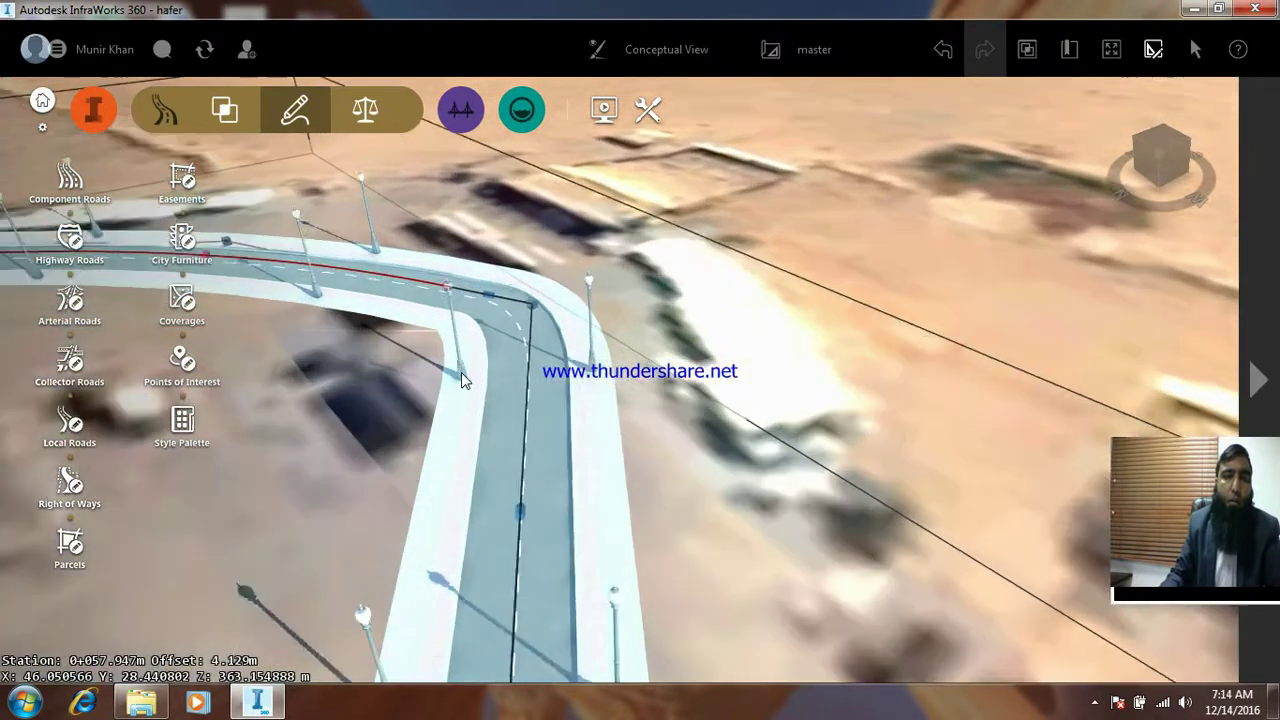
scroll(463, 380, up, 1)
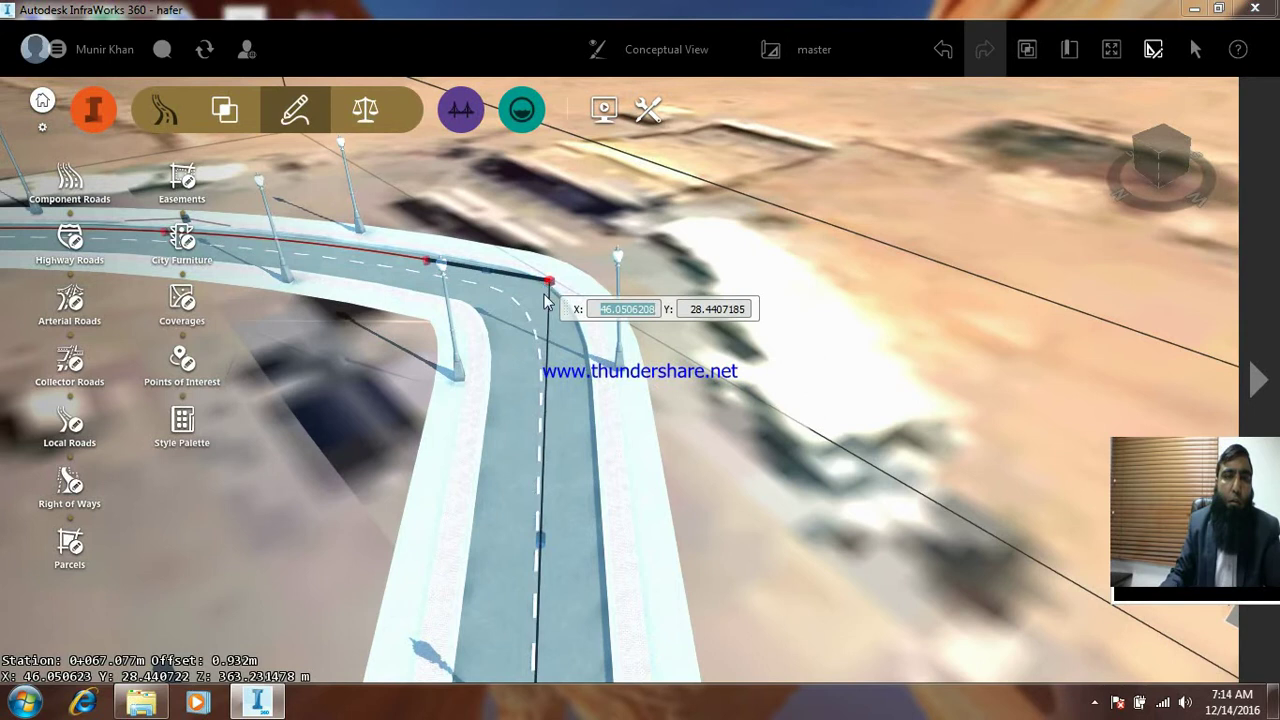
click(544, 295)
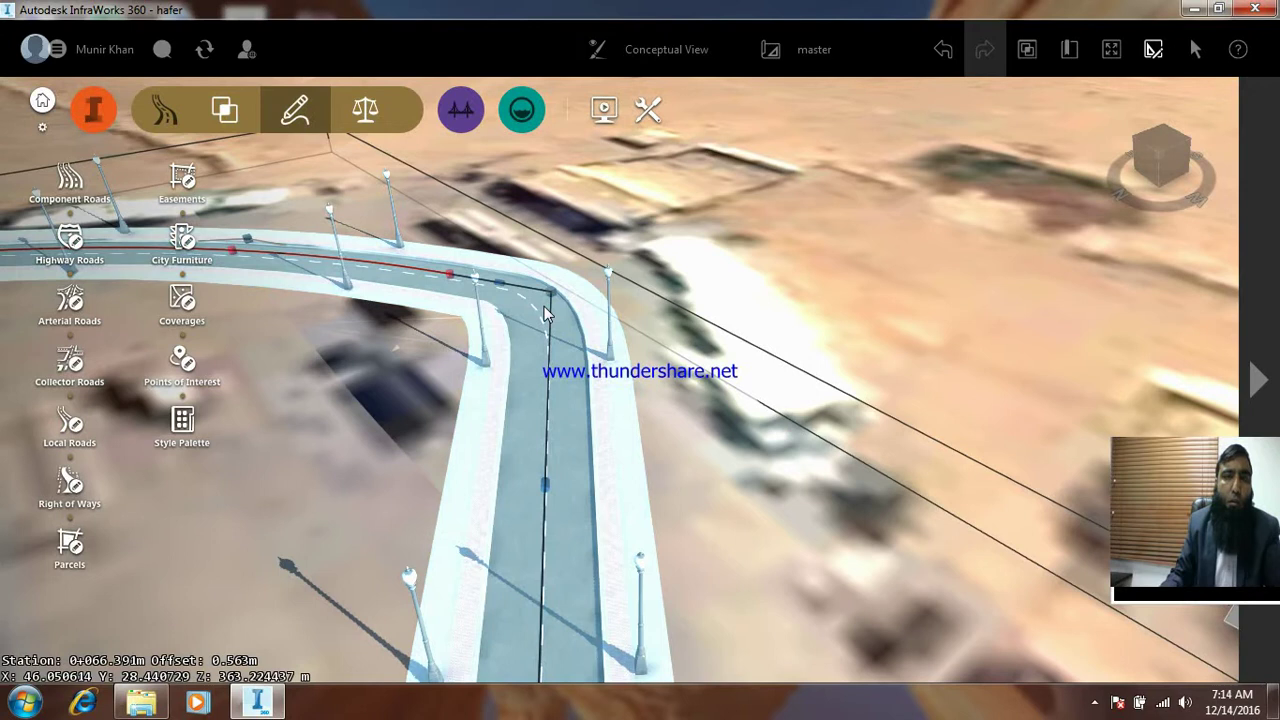
click(549, 306)
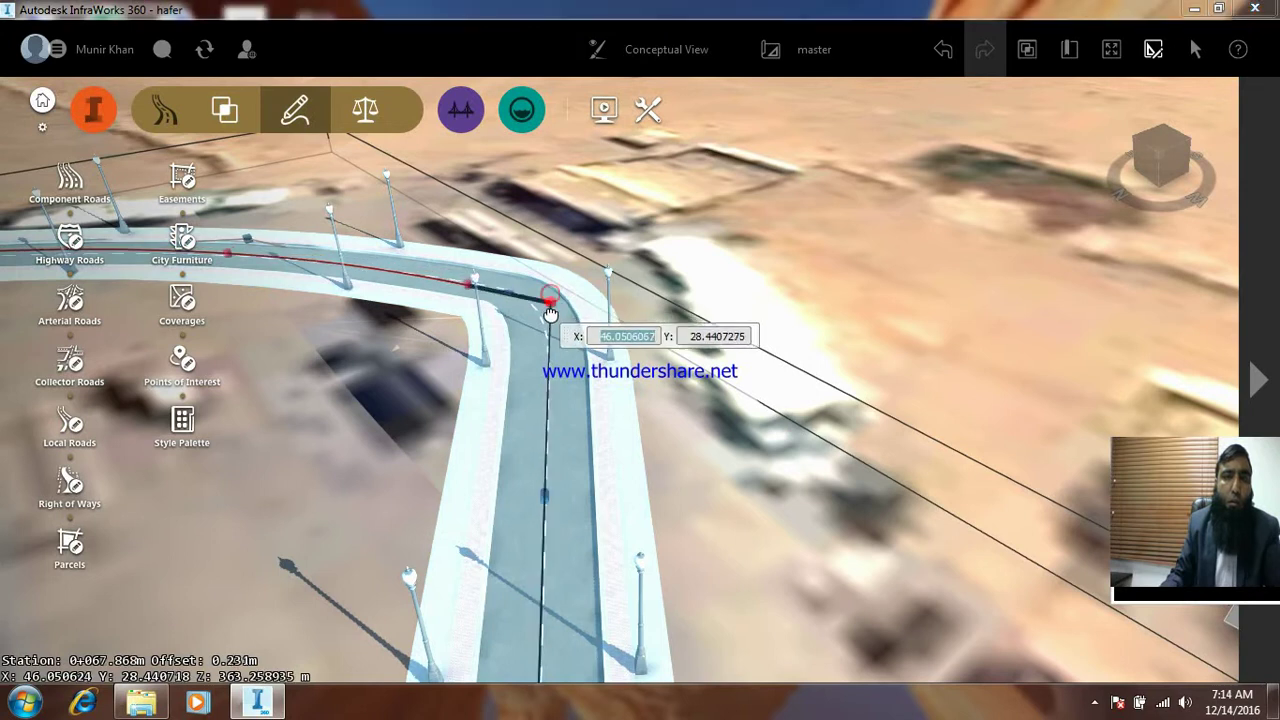
drag(550, 314, 632, 323)
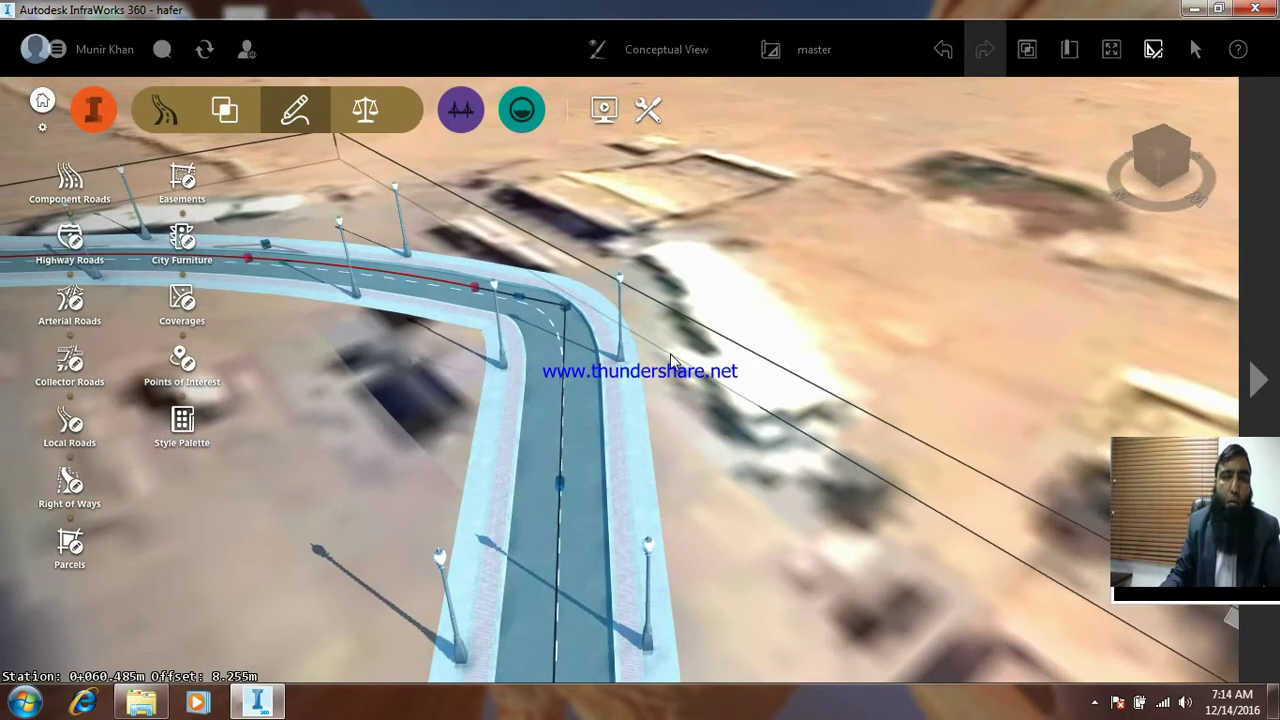
shift+middle_drag(671, 360, 695, 401)
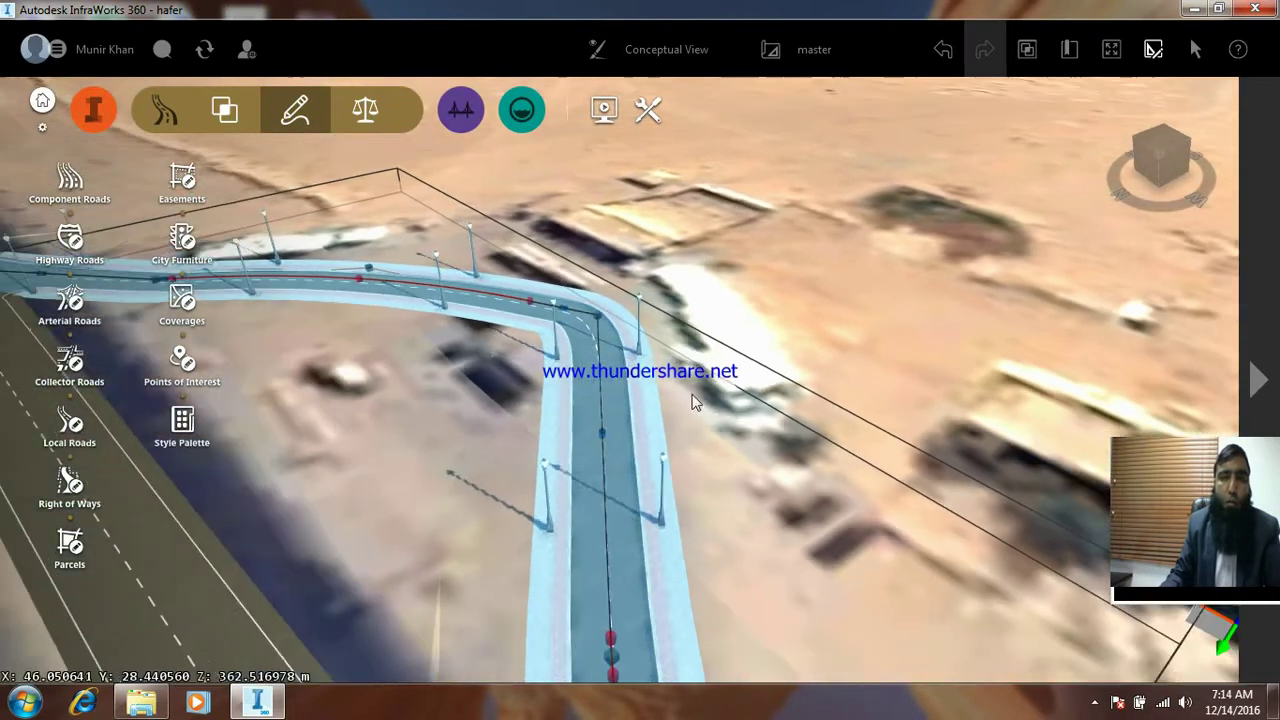
mouse_move(717, 457)
shift+middle_down()
mouse_move(619, 455)
mouse_move(571, 479)
shift+middle_up()
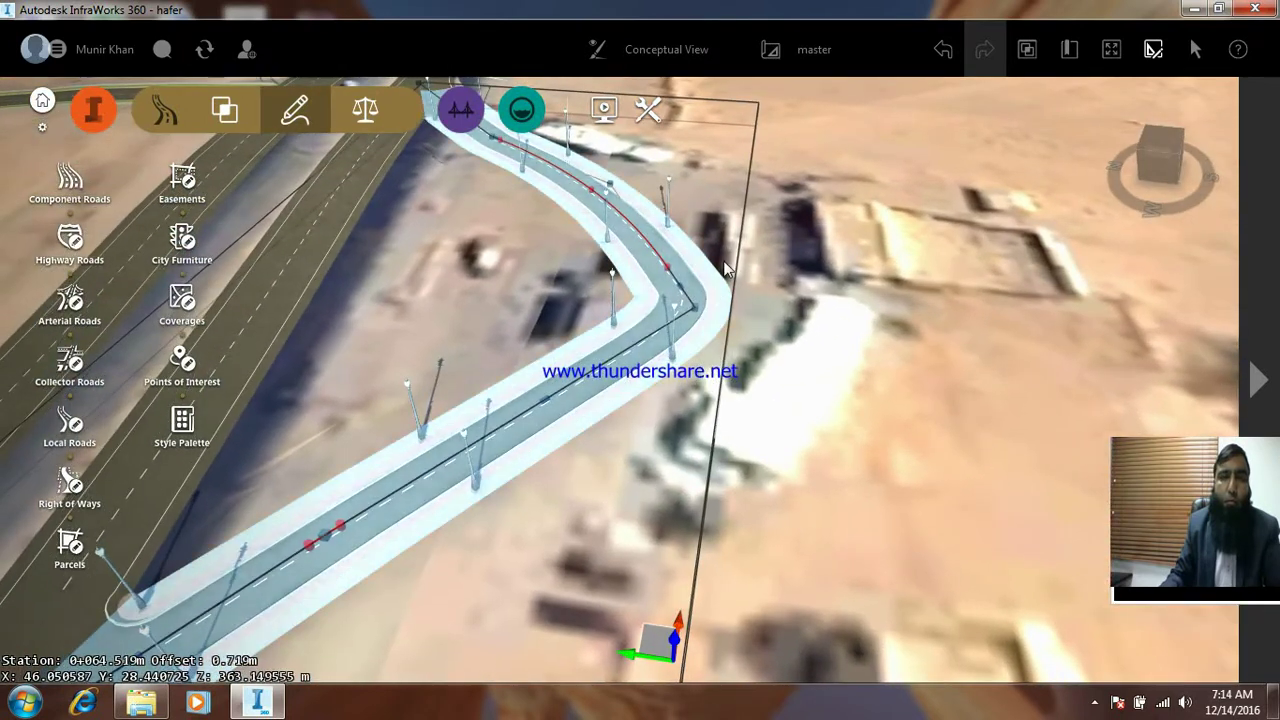
scroll(727, 268, up, 2)
scroll(722, 276, up, 1)
scroll(700, 295, up, 1)
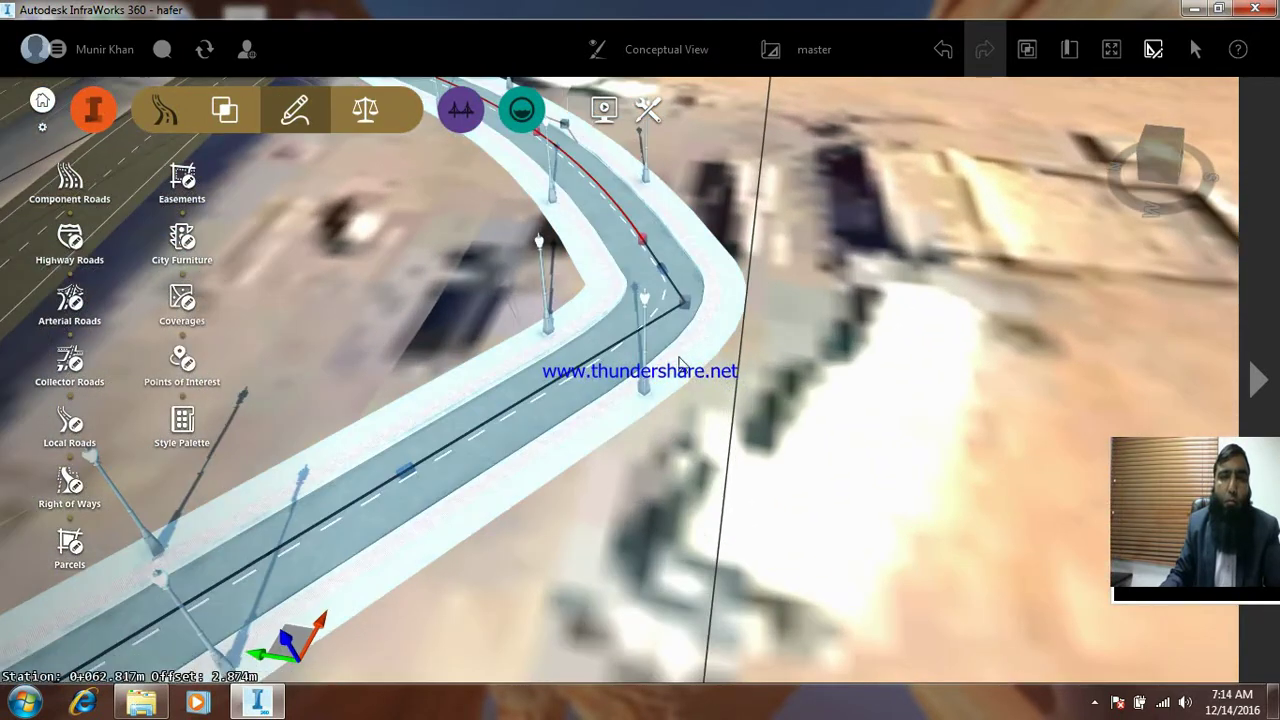
click(687, 308)
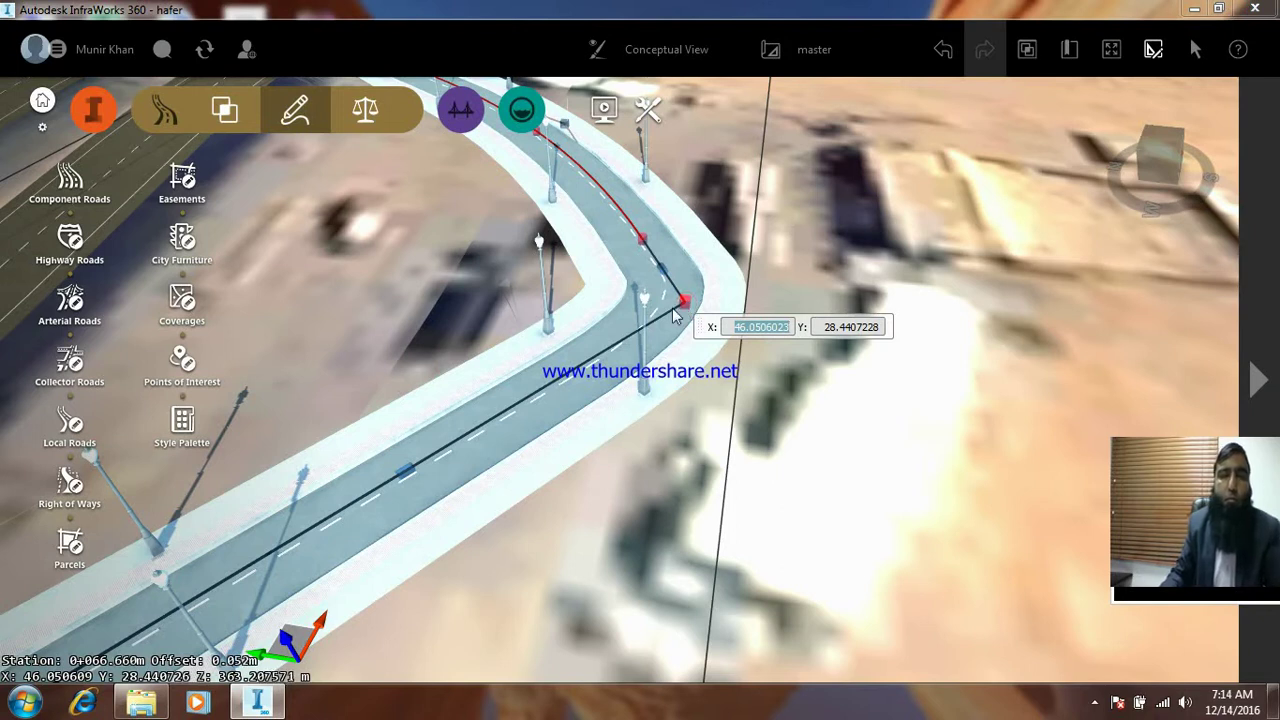
key(Escape)
Zoom around the curved local road and bring up its context menu to reach Drainage
right_click(675, 312)
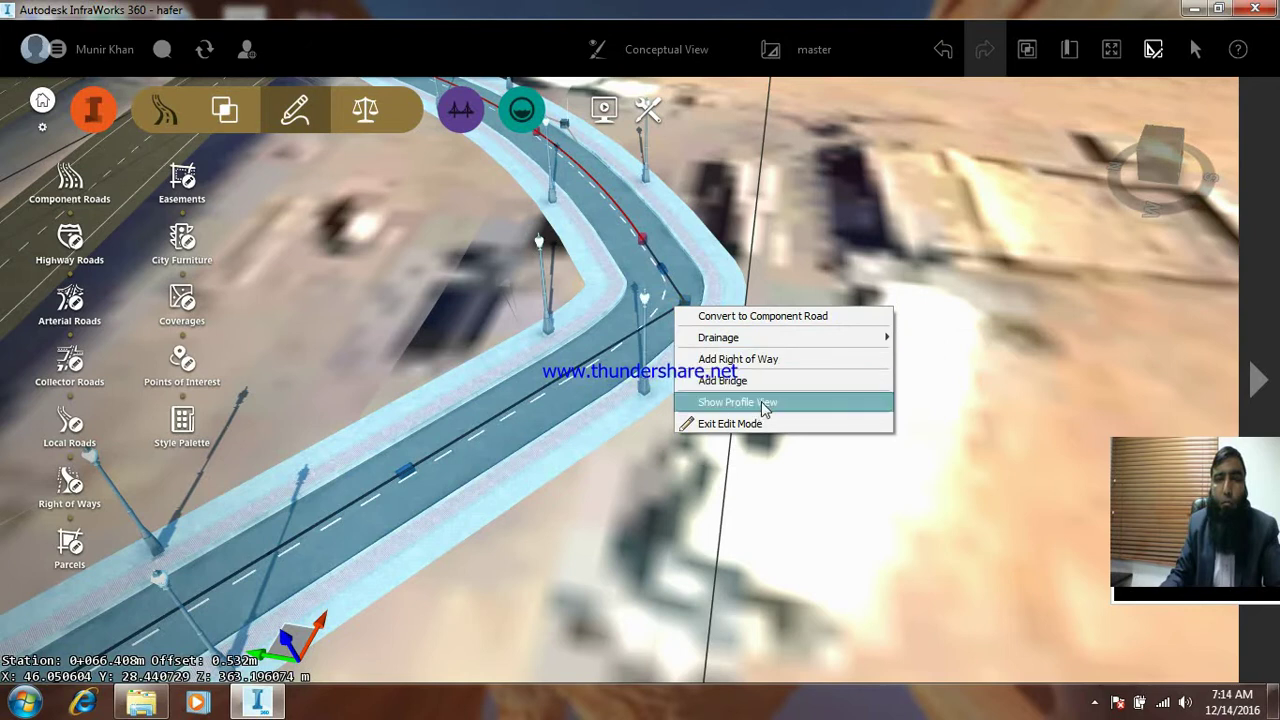
mouse_move(718, 337)
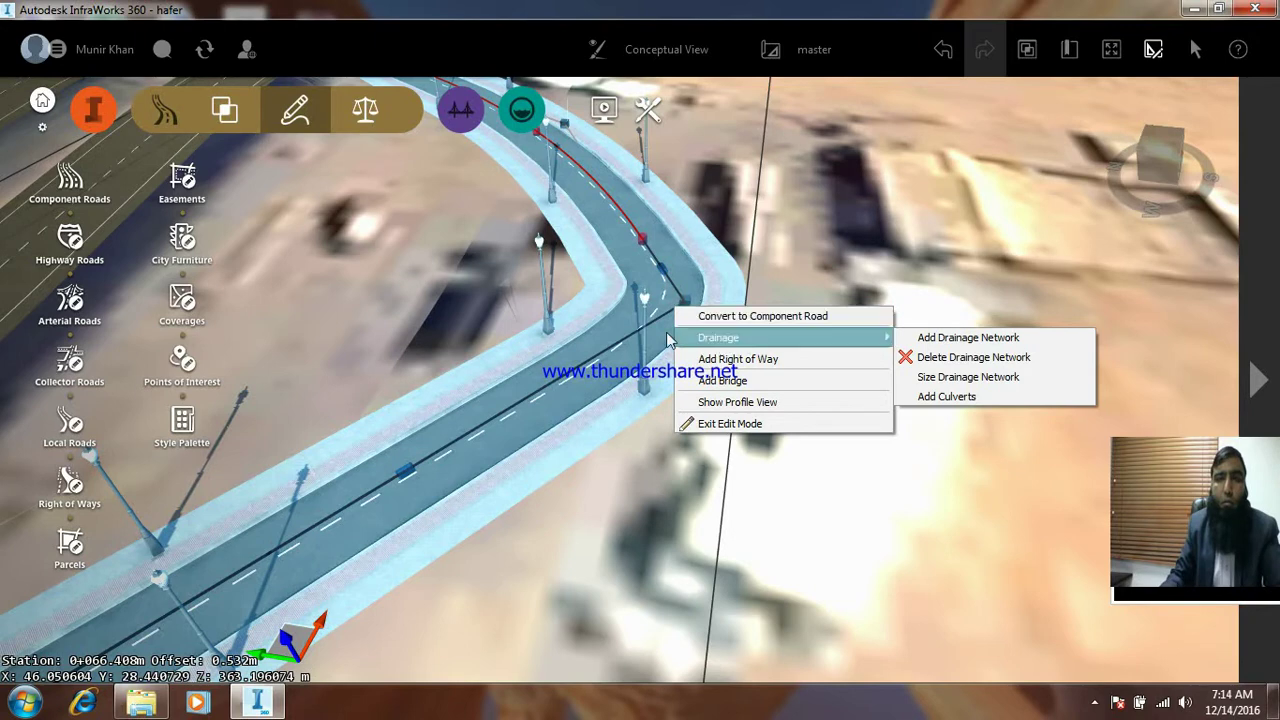
scroll(665, 318, up, 5)
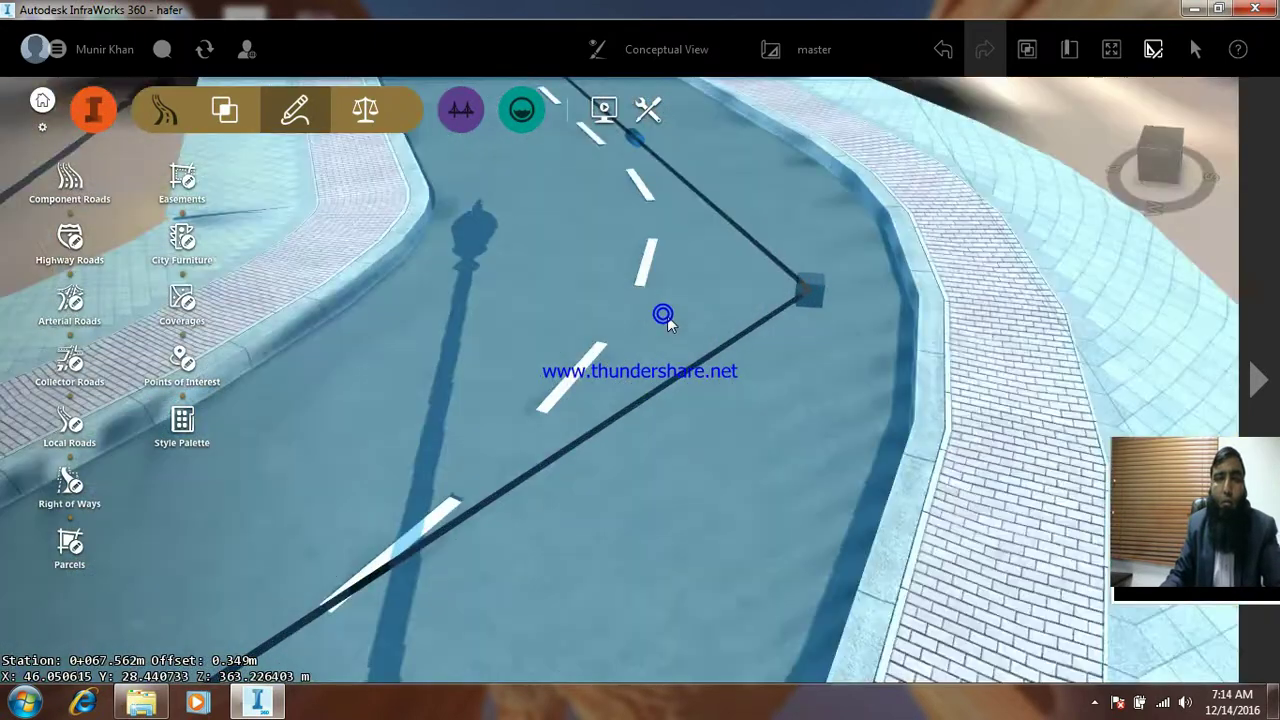
scroll(667, 316, down, 5)
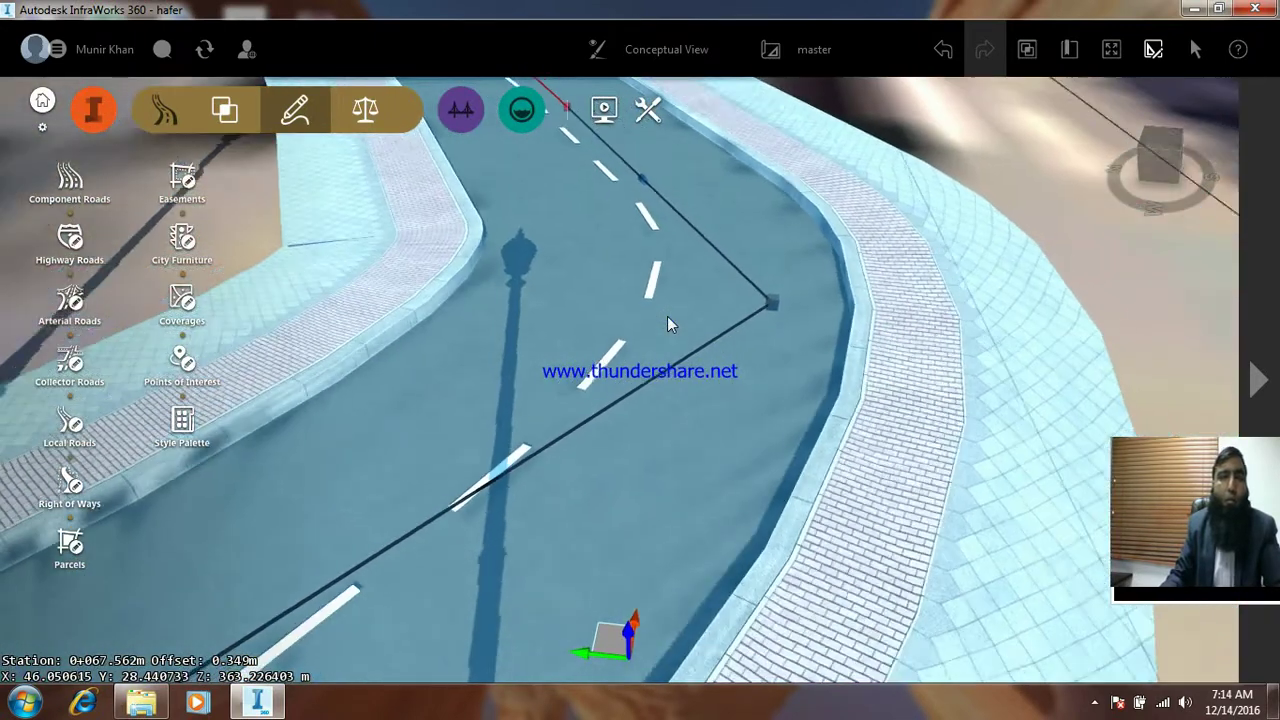
scroll(667, 316, down, 3)
scroll(667, 316, down, 3)
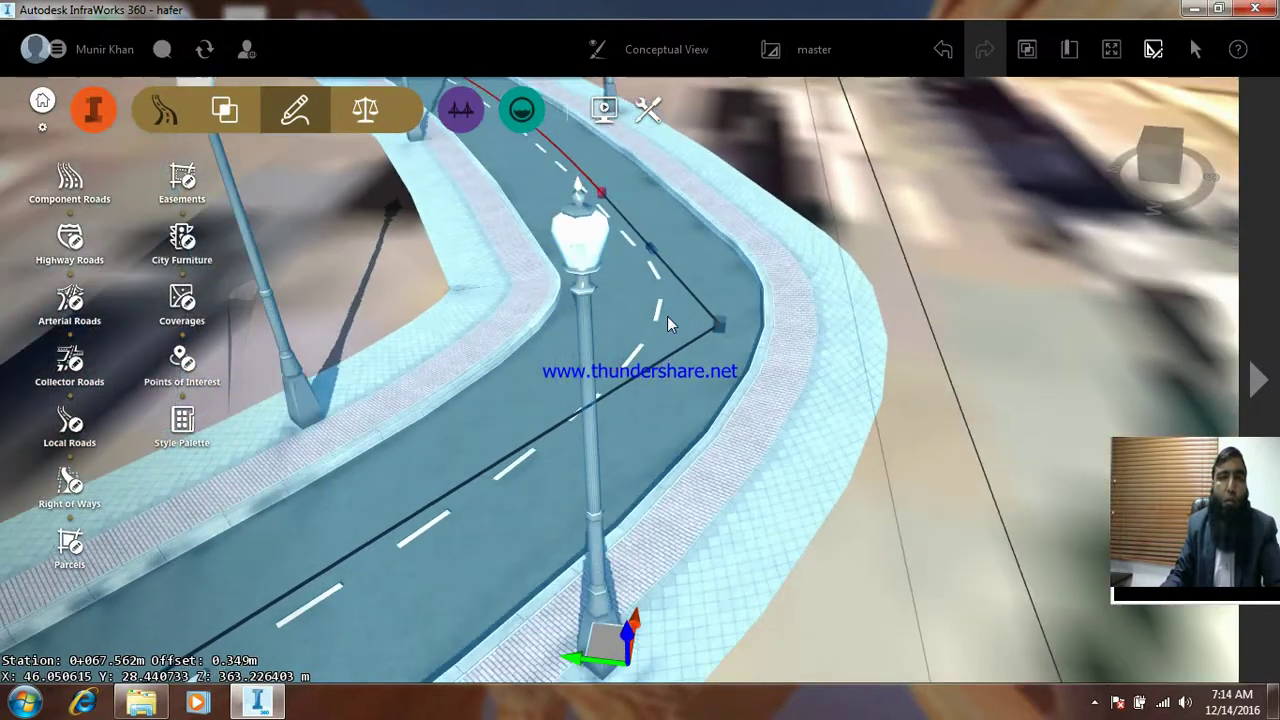
scroll(667, 316, down, 1)
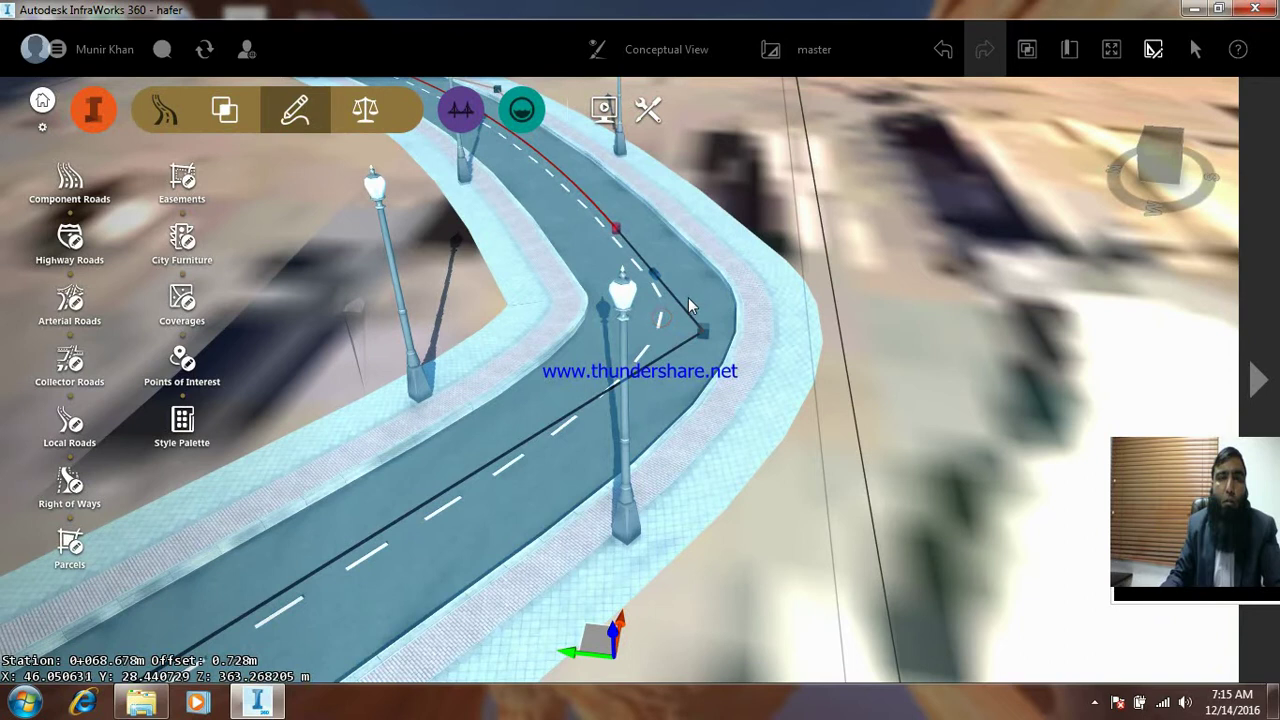
scroll(690, 305, down, 2)
right_click(683, 306)
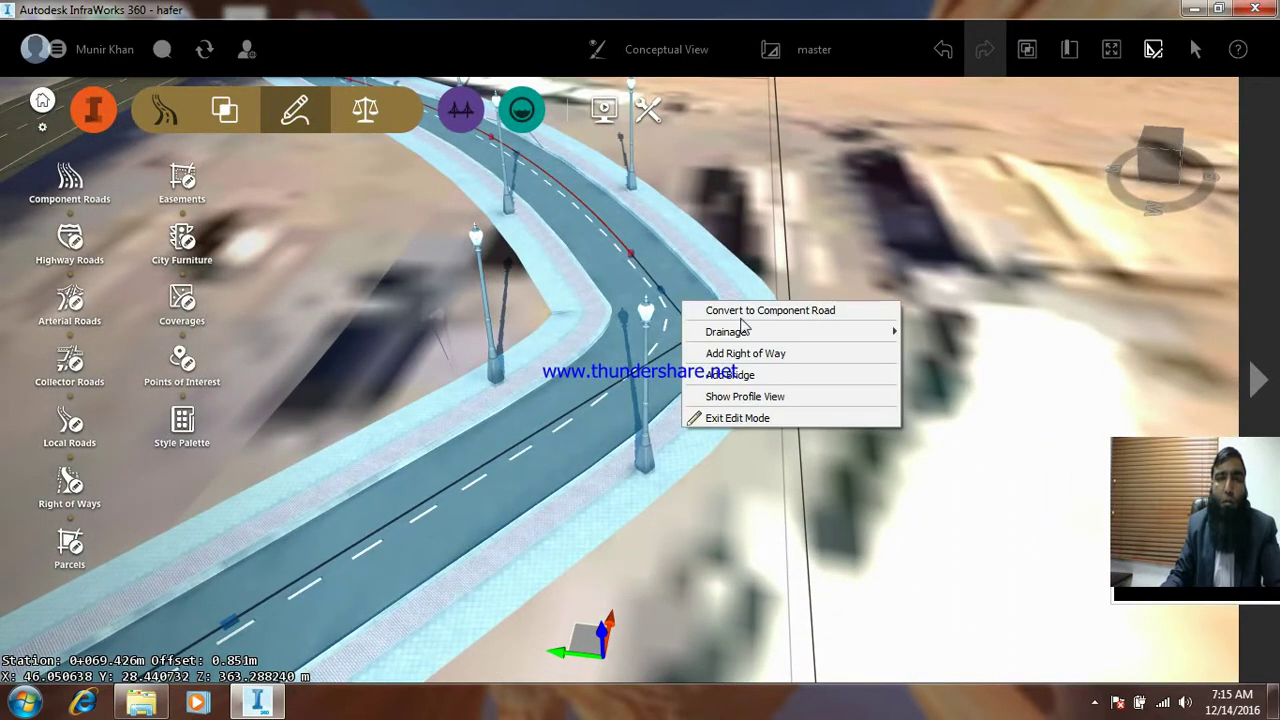
click(646, 358)
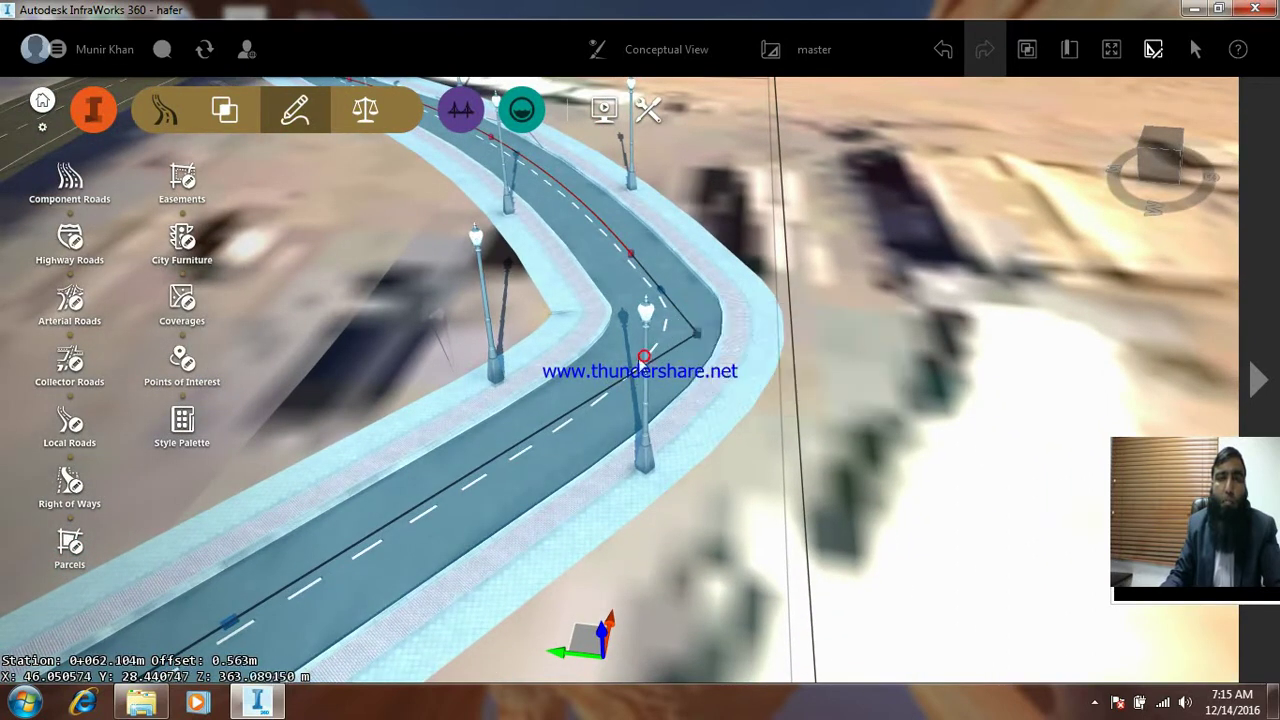
scroll(668, 332, down, 1)
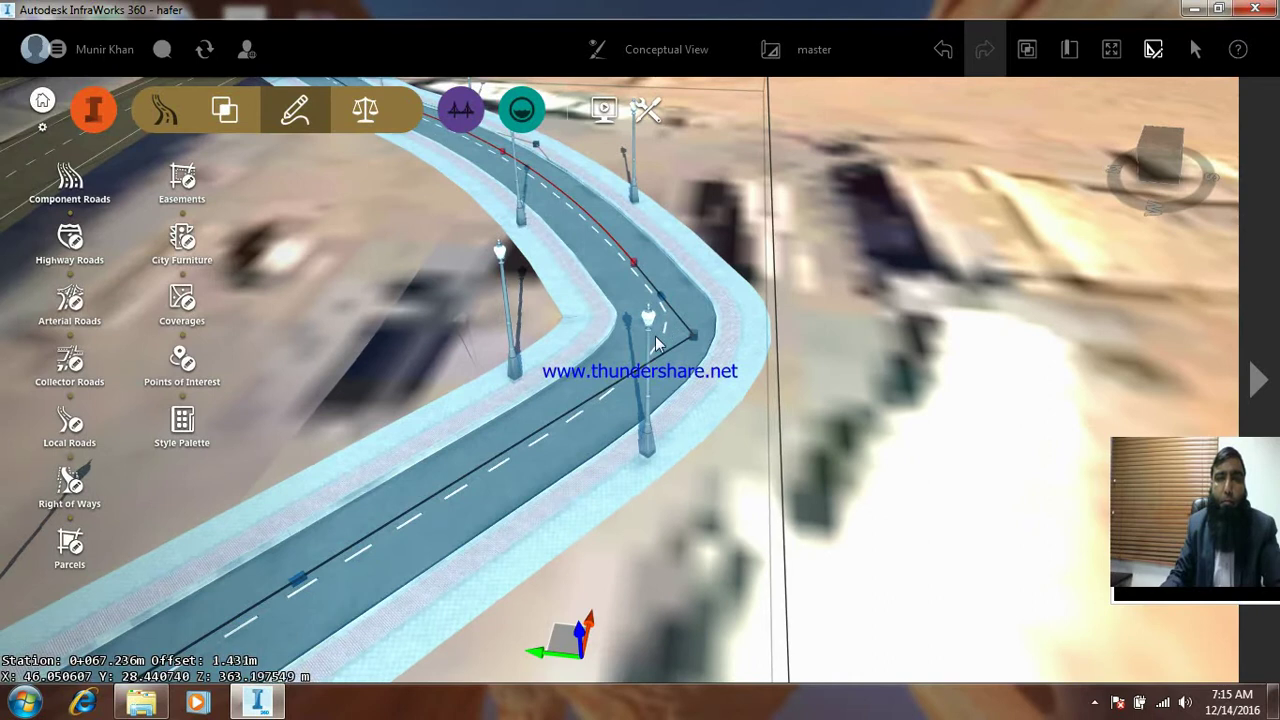
right_click(657, 344)
mouse_move(760, 367)
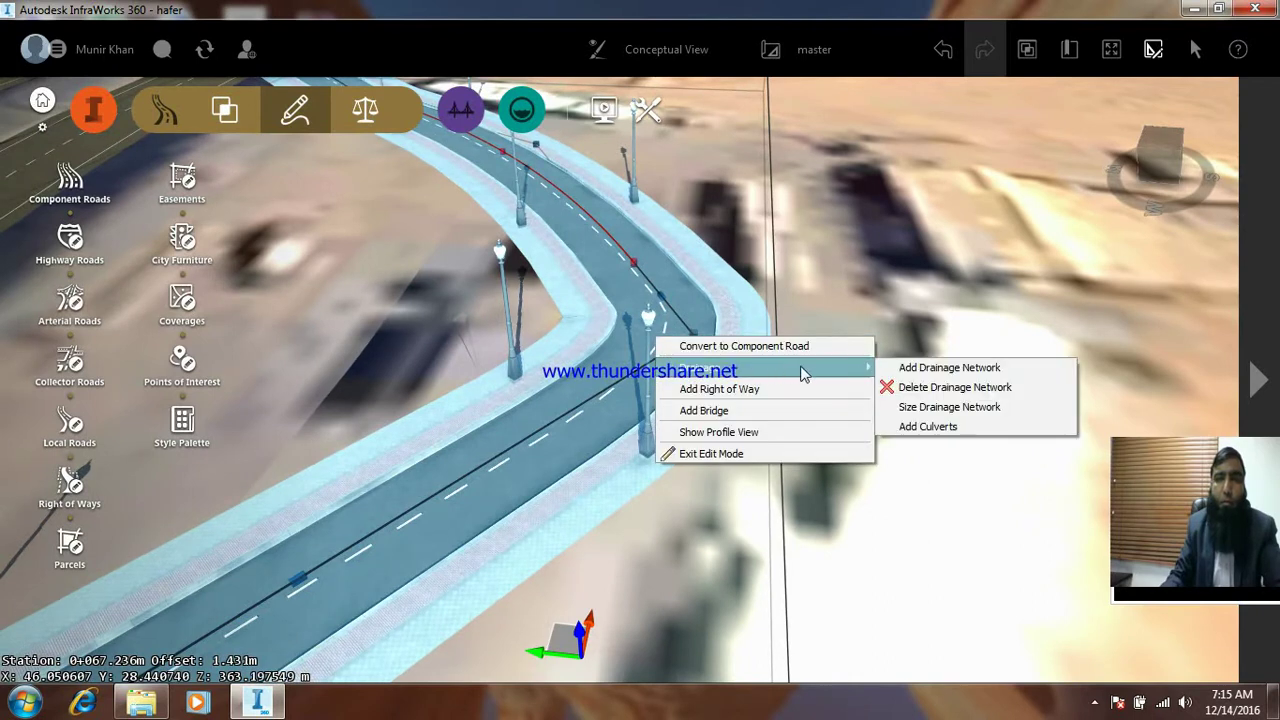
Start Add Drainage Network and set the manhole downstream offset to 2.5
click(914, 370)
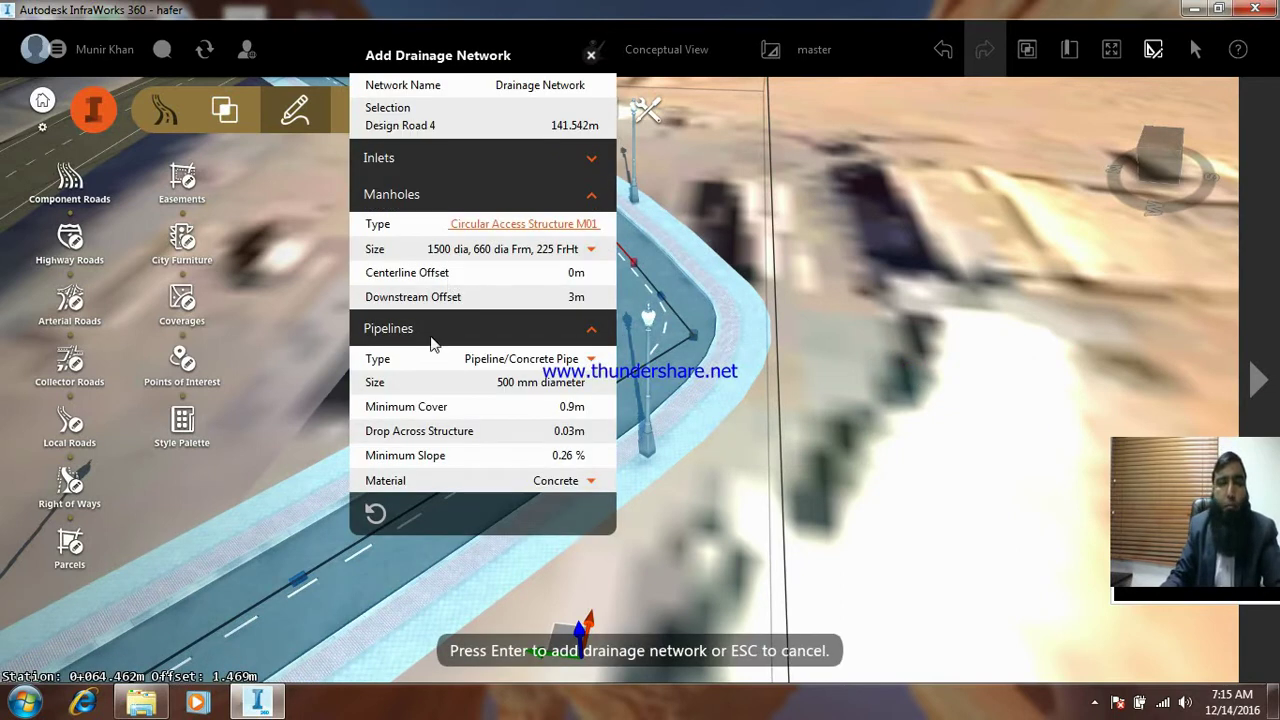
click(549, 455)
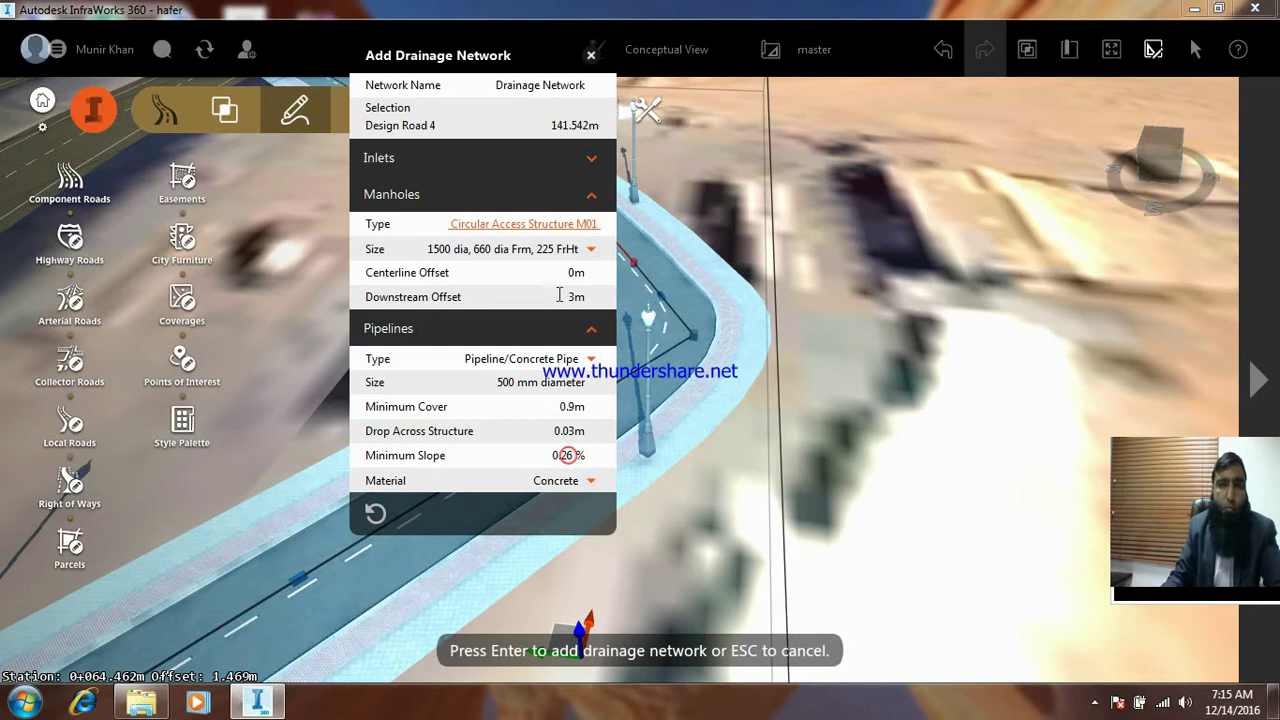
click(593, 296)
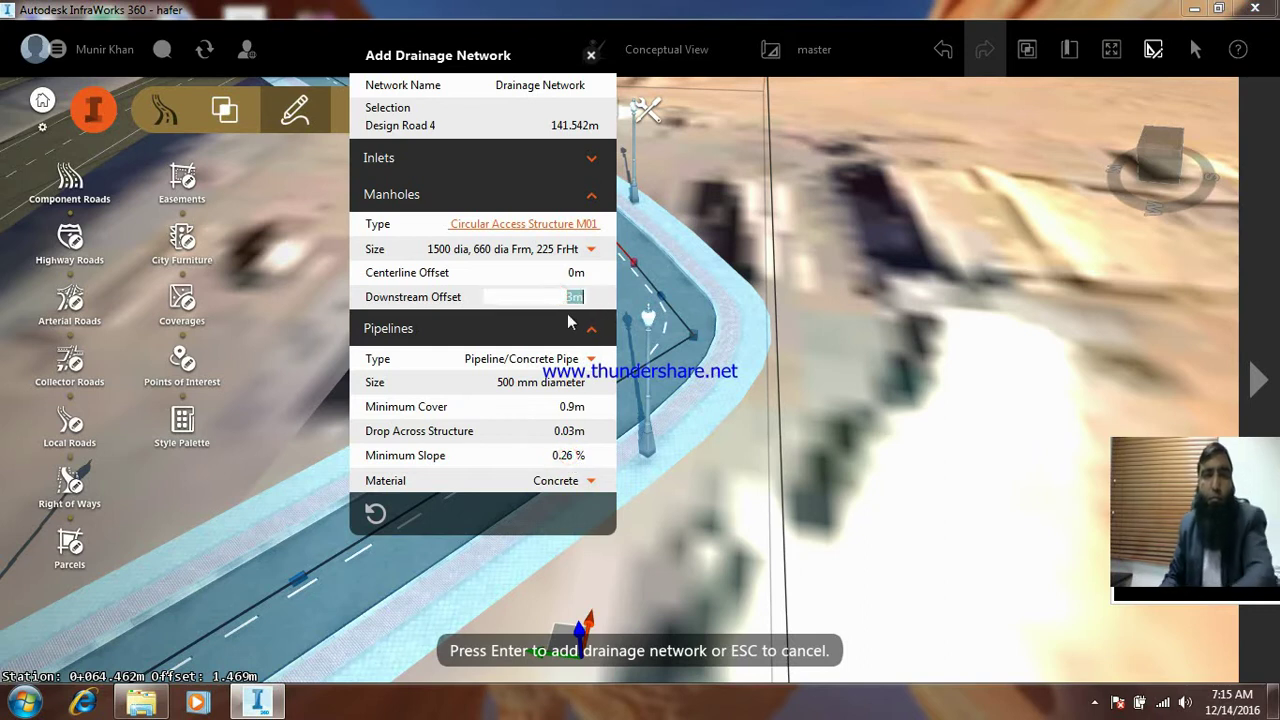
text(2.5)
click(531, 277)
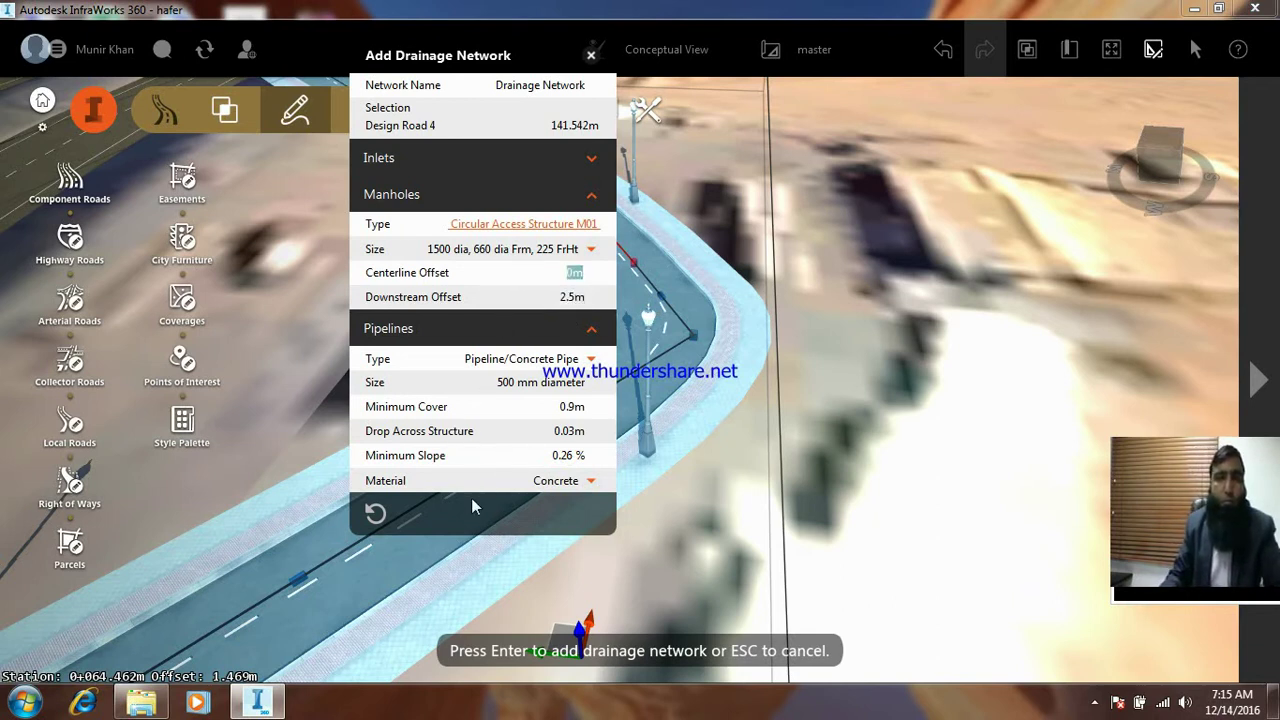
Reset drainage settings to defaults, close the panel without adding a network, and reopen road options
click(375, 516)
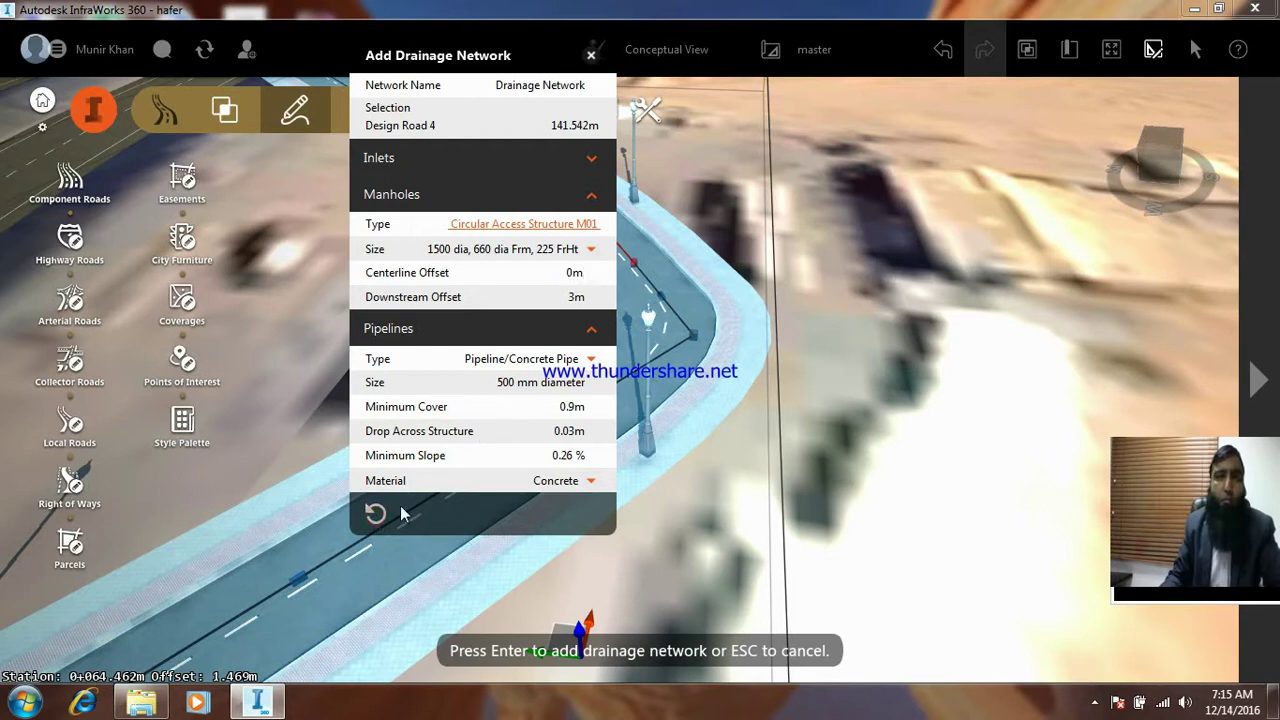
click(591, 55)
scroll(745, 325, down, 3)
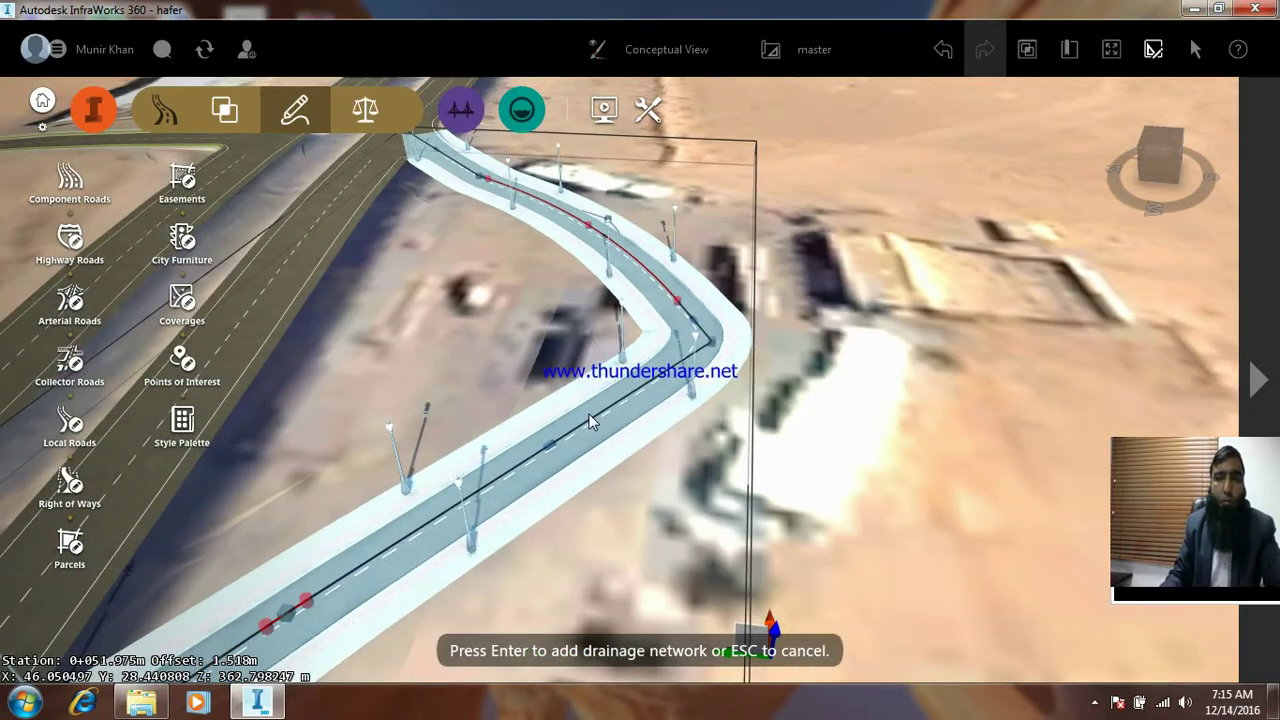
right_click(590, 414)
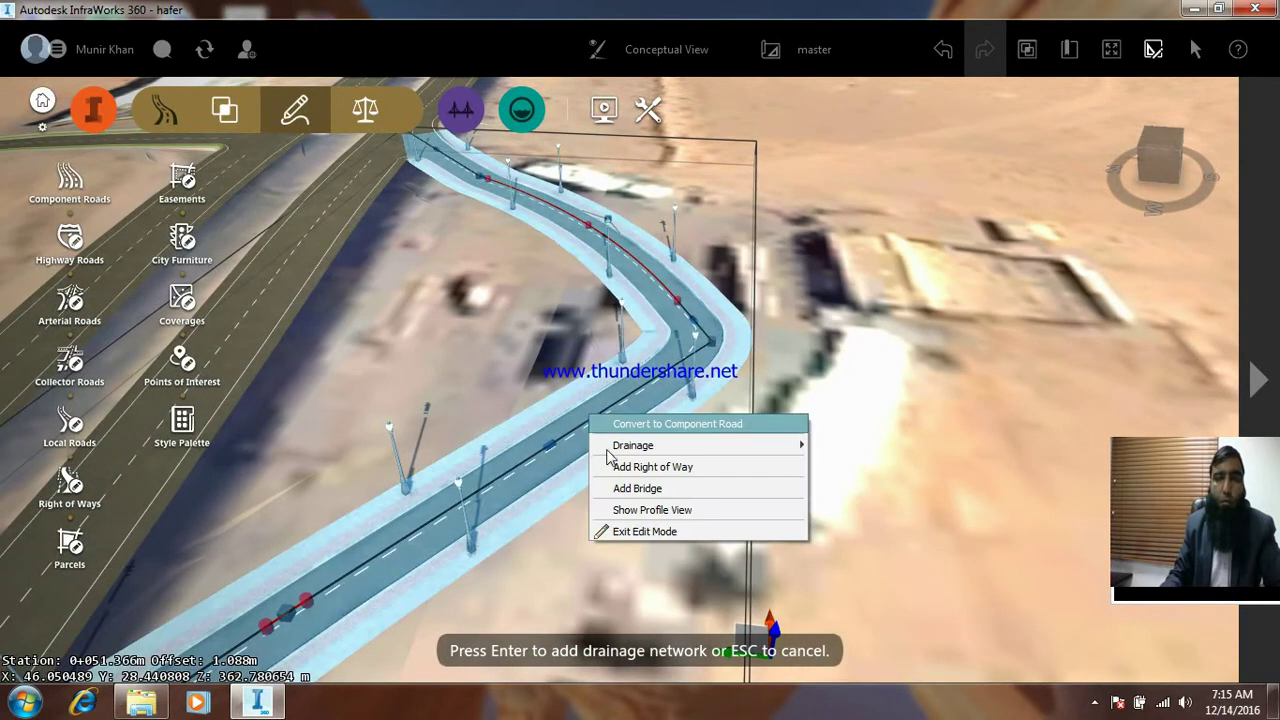
Show the curved road's profile and add a PVI near 0+042, dragging it lower
click(668, 510)
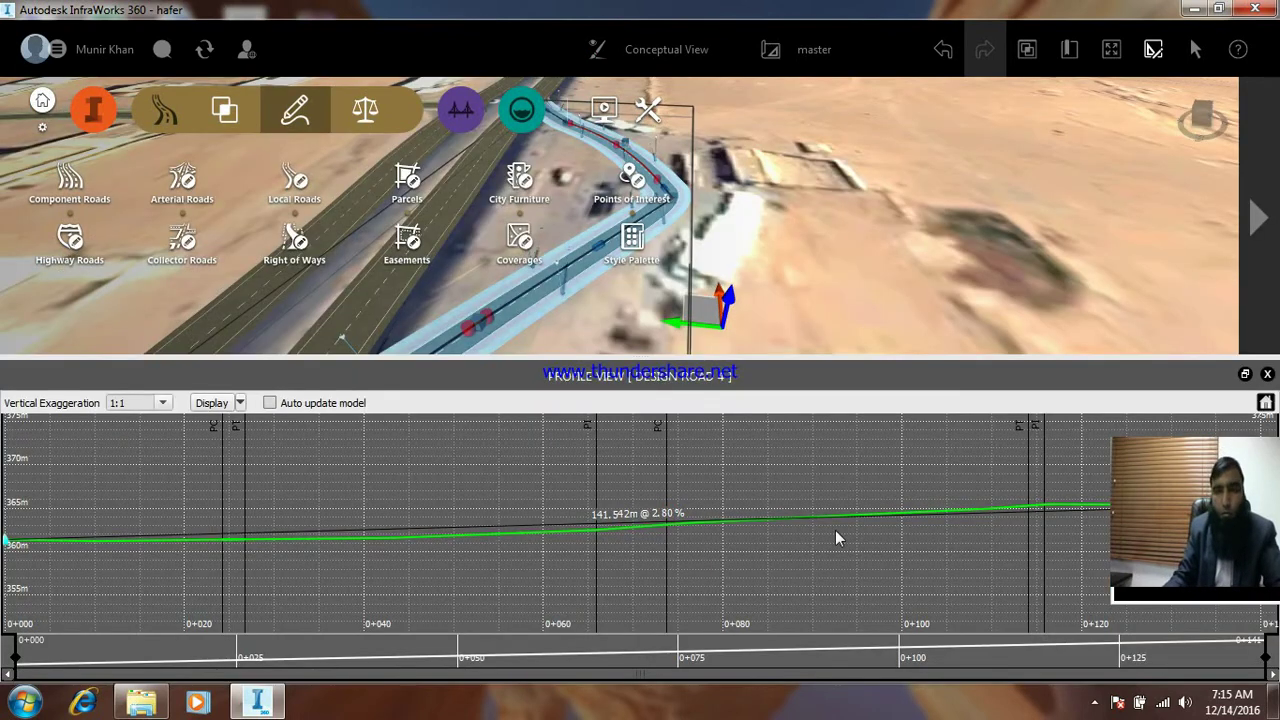
right_click(570, 528)
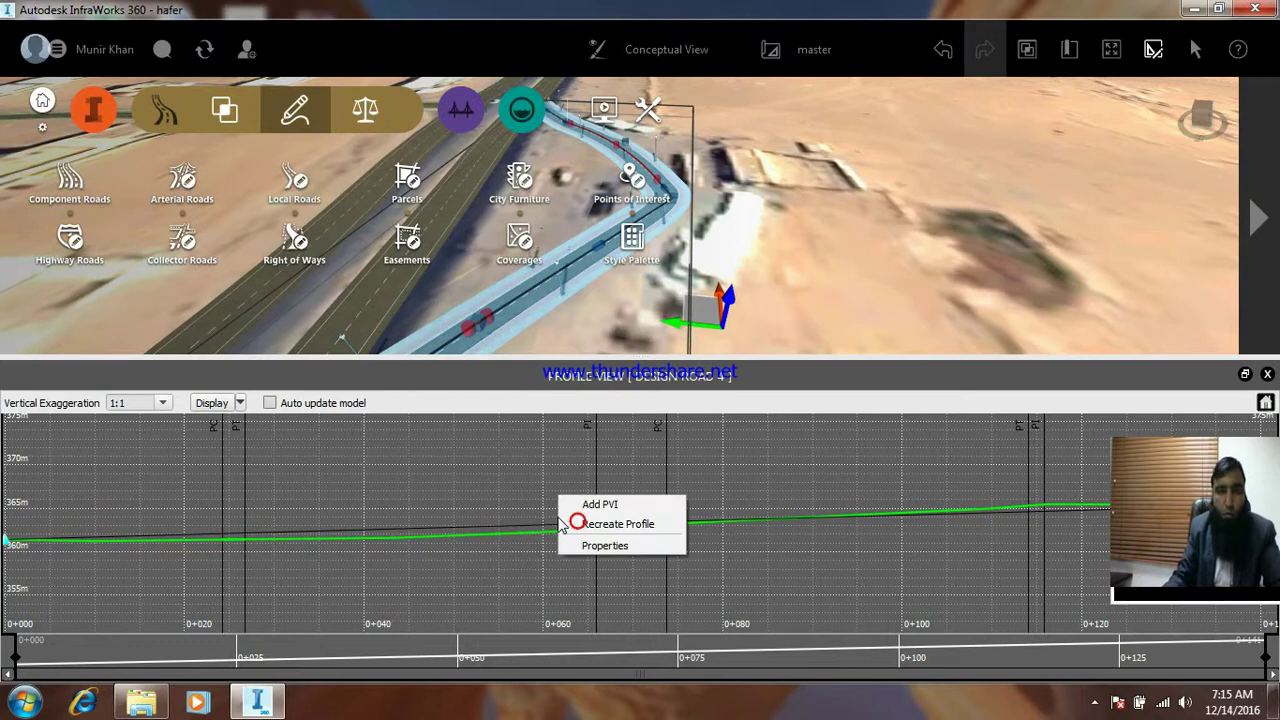
click(598, 503)
mouse_move(560, 524)
mouse_down()
mouse_move(512, 545)
mouse_move(385, 543)
mouse_up()
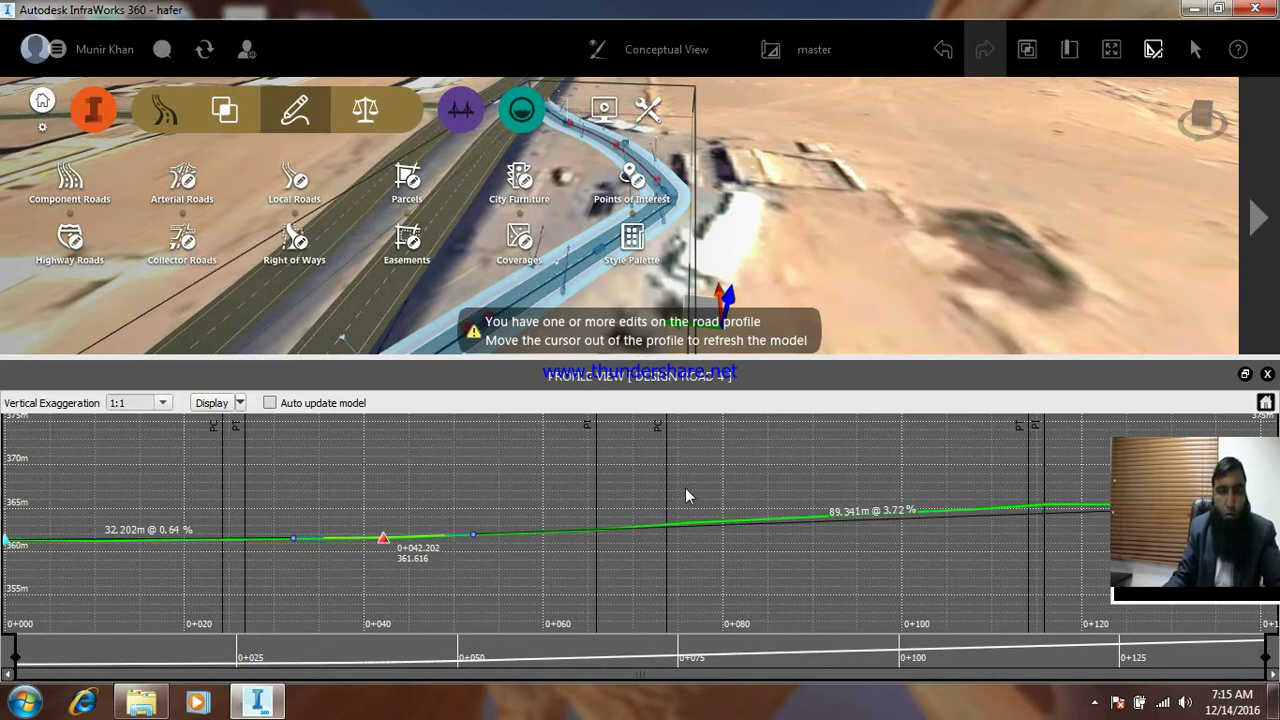
scroll(673, 498, up, 5)
scroll(491, 527, down, 5)
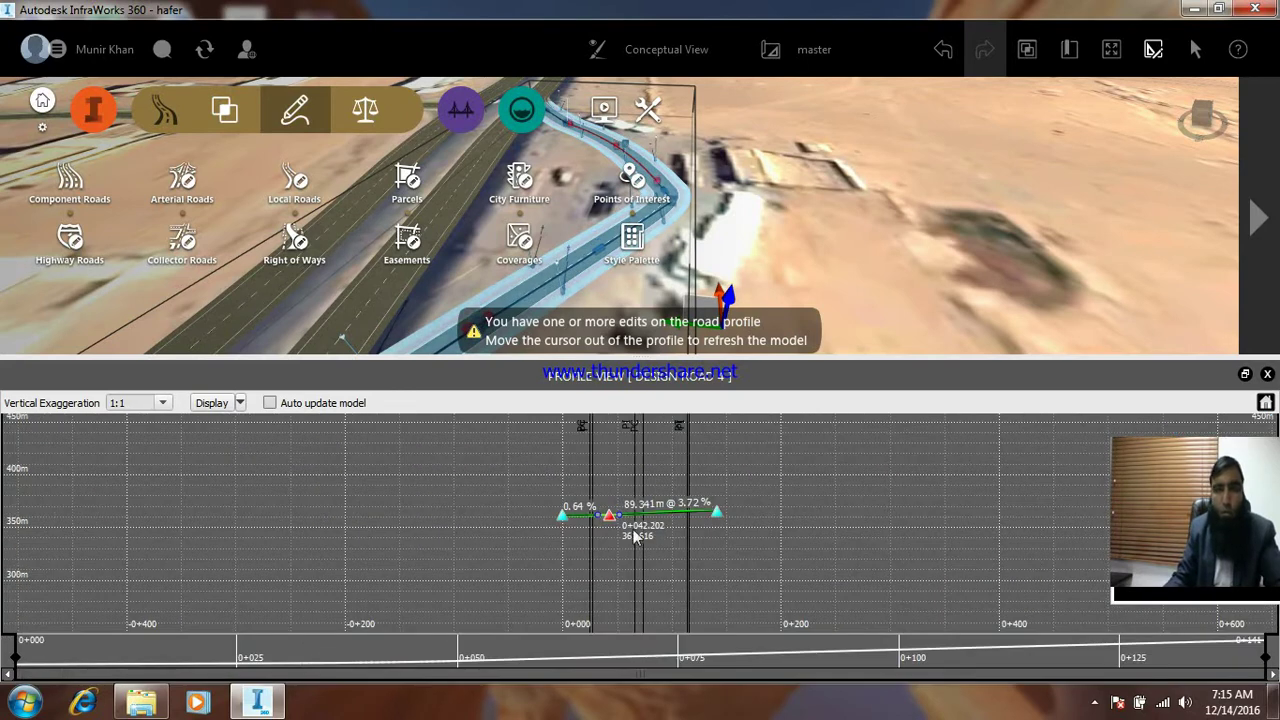
scroll(634, 527, up, 3)
scroll(540, 510, down, 5)
scroll(554, 500, down, 1)
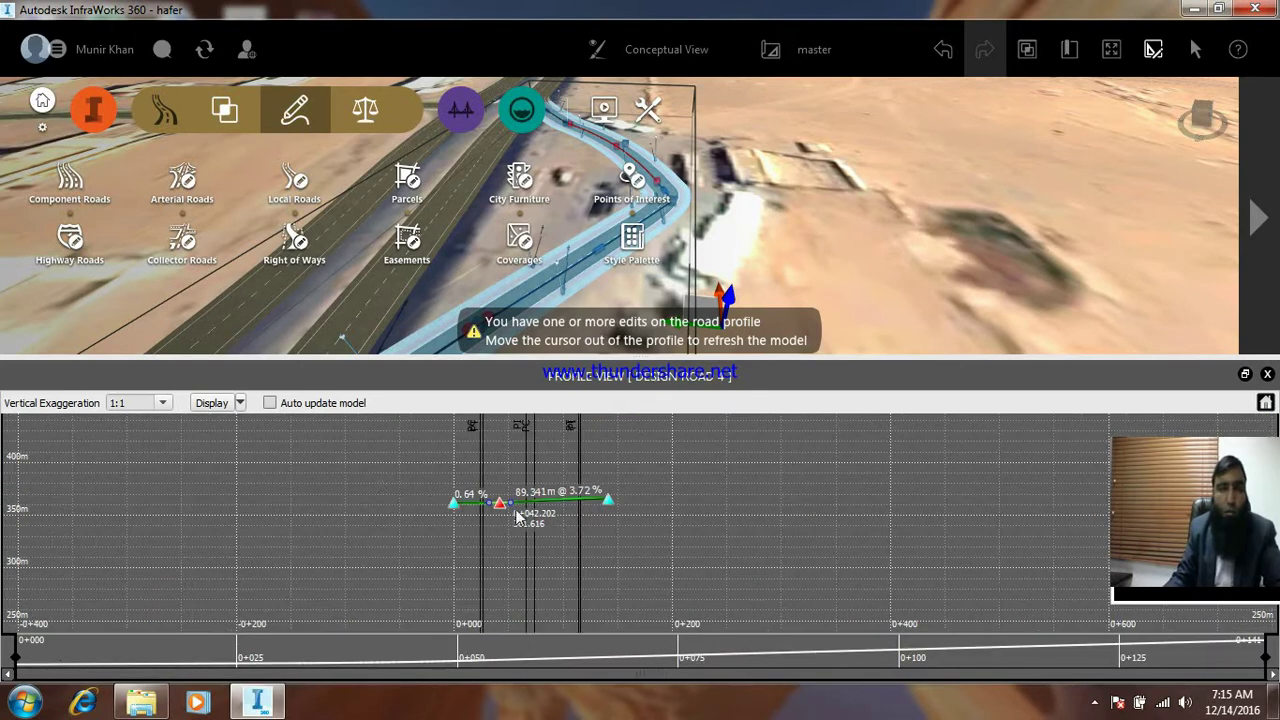
scroll(490, 512, up, 5)
scroll(474, 474, down, 4)
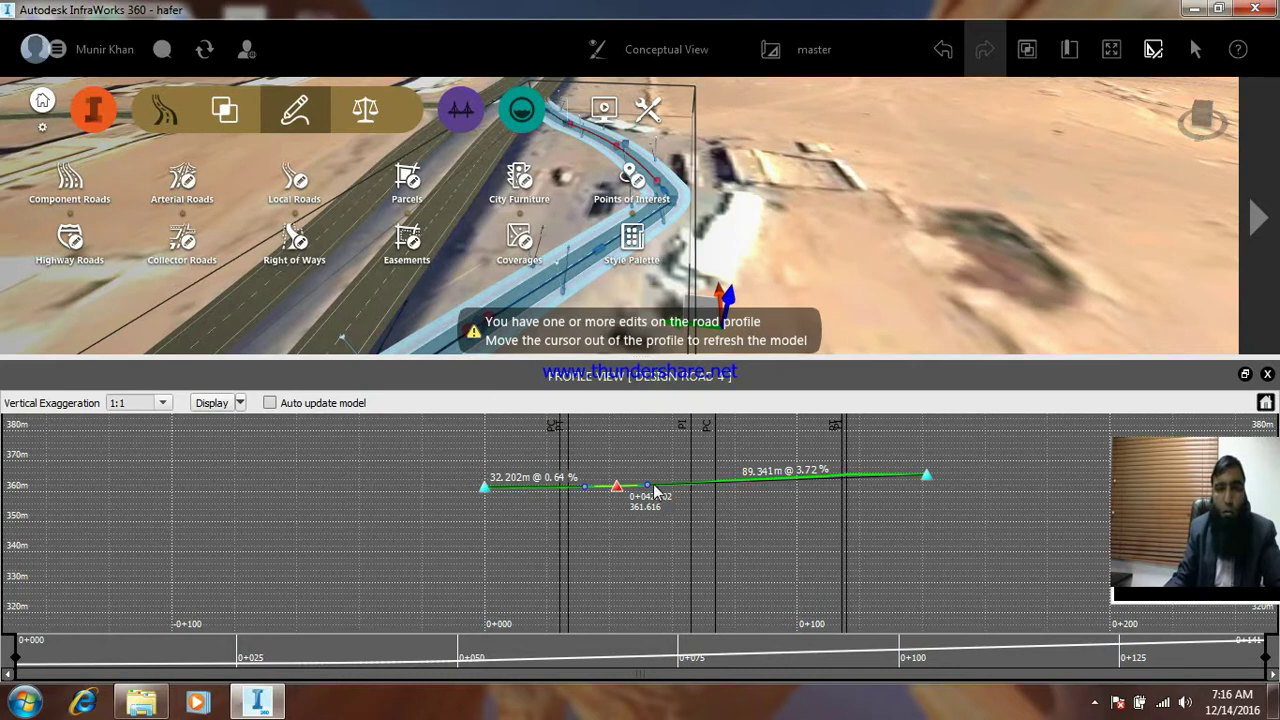
scroll(655, 490, up, 2)
scroll(435, 510, up, 2)
scroll(434, 508, up, 2)
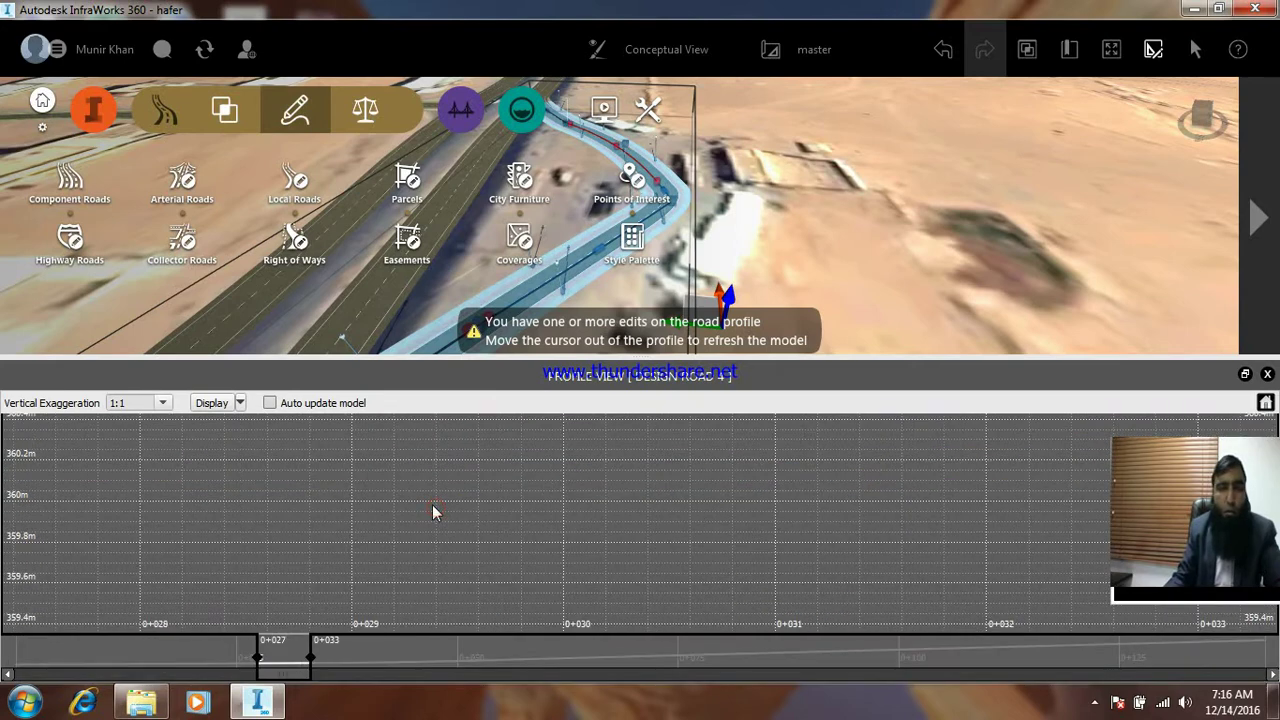
scroll(440, 560, down, 1)
scroll(409, 563, down, 1)
scroll(300, 515, down, 1)
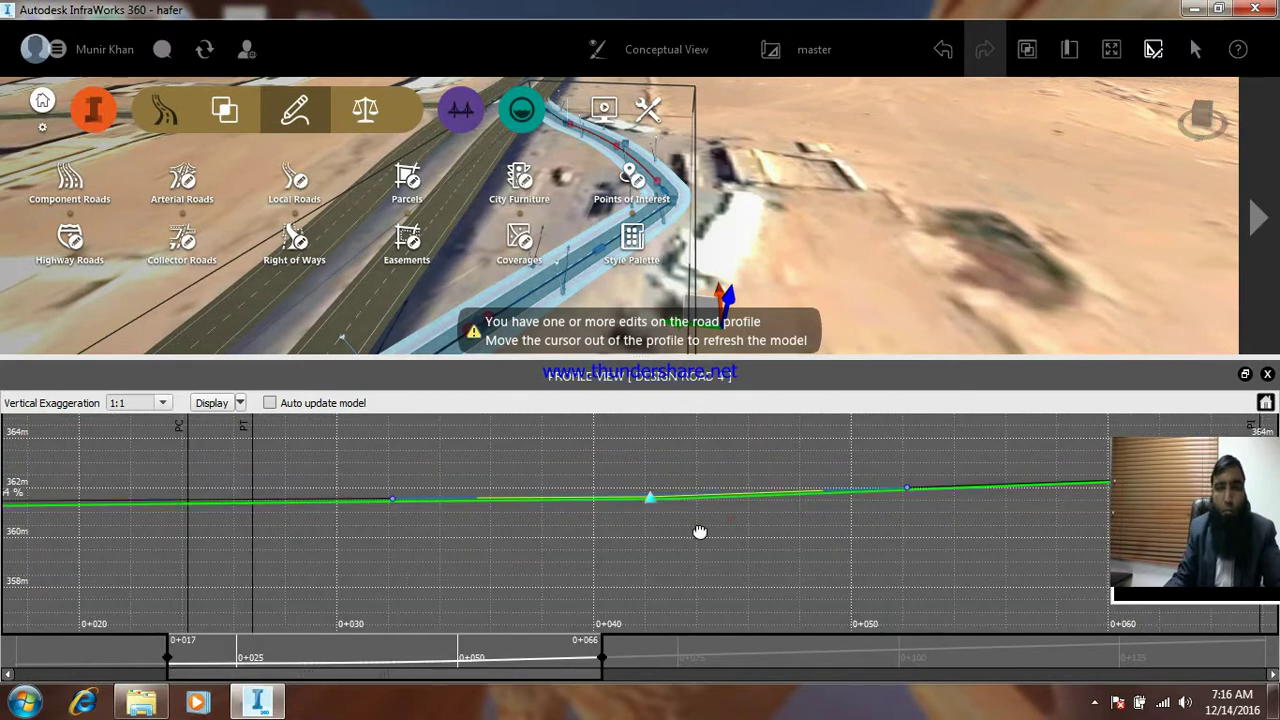
Add a second PVI near 0+066 and drag it back to ease the grade
middle_drag(699, 531, 383, 509)
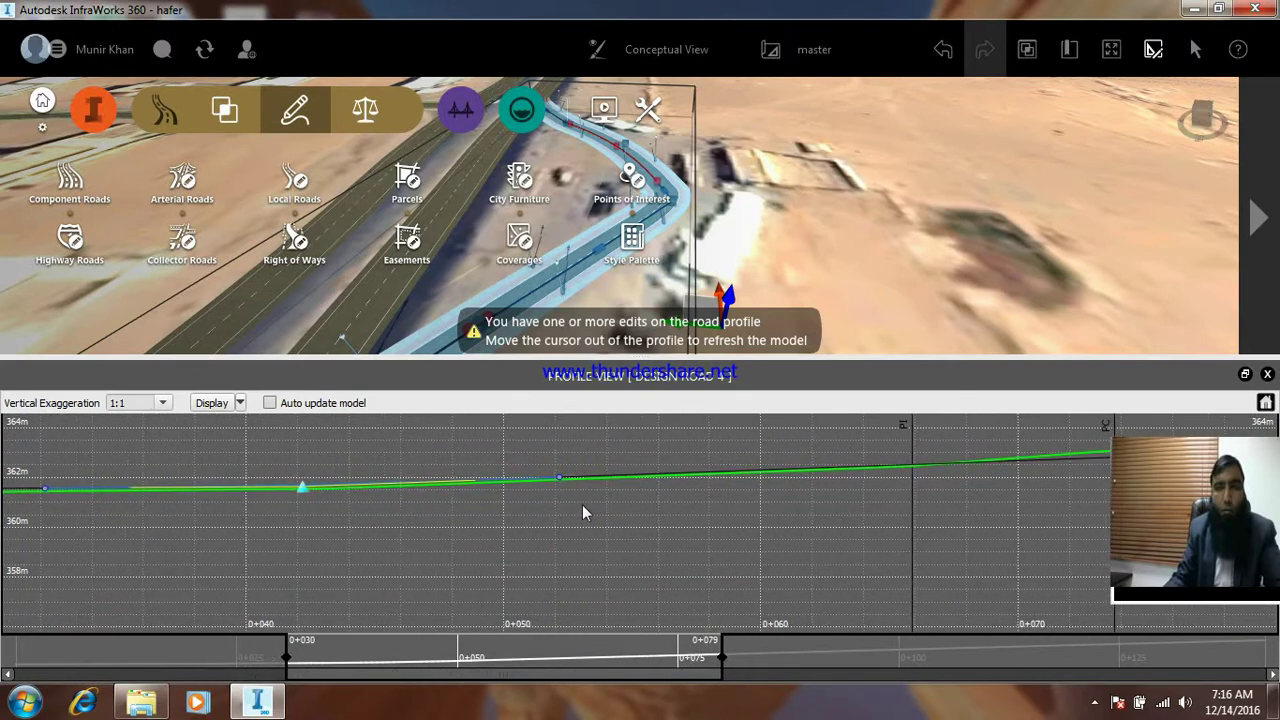
middle_drag(872, 502, 723, 514)
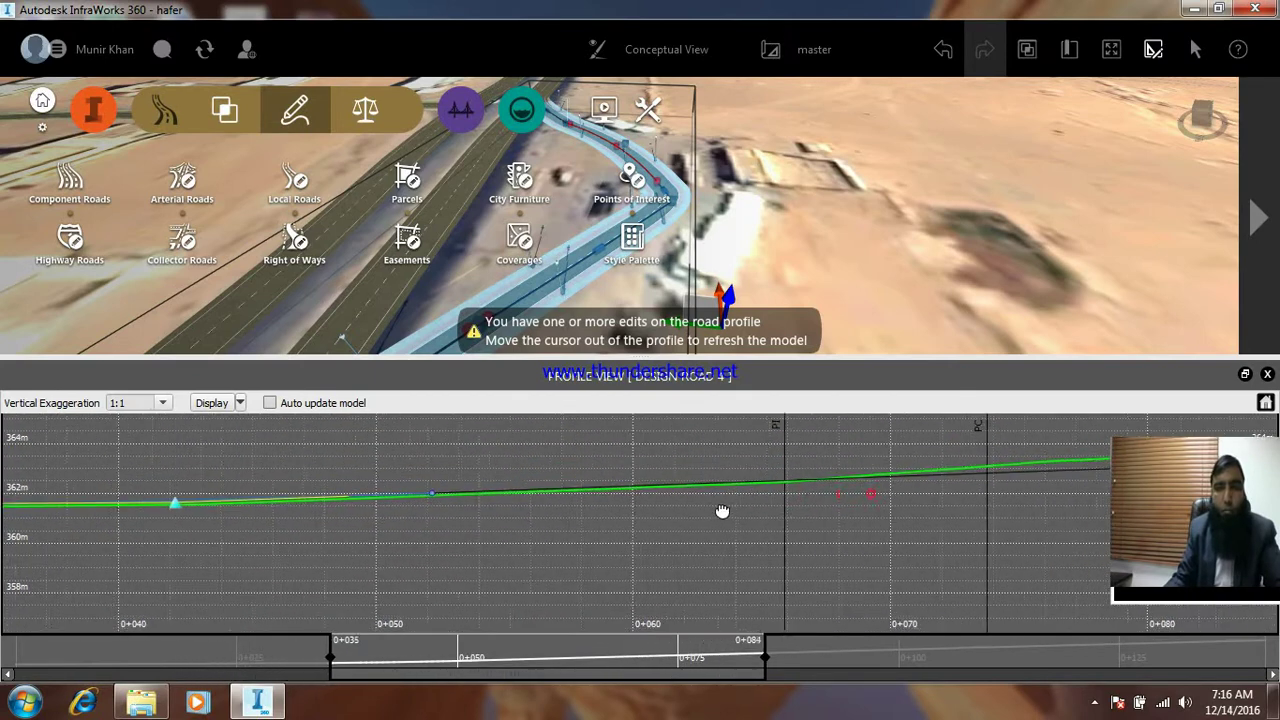
right_click(984, 470)
click(1010, 450)
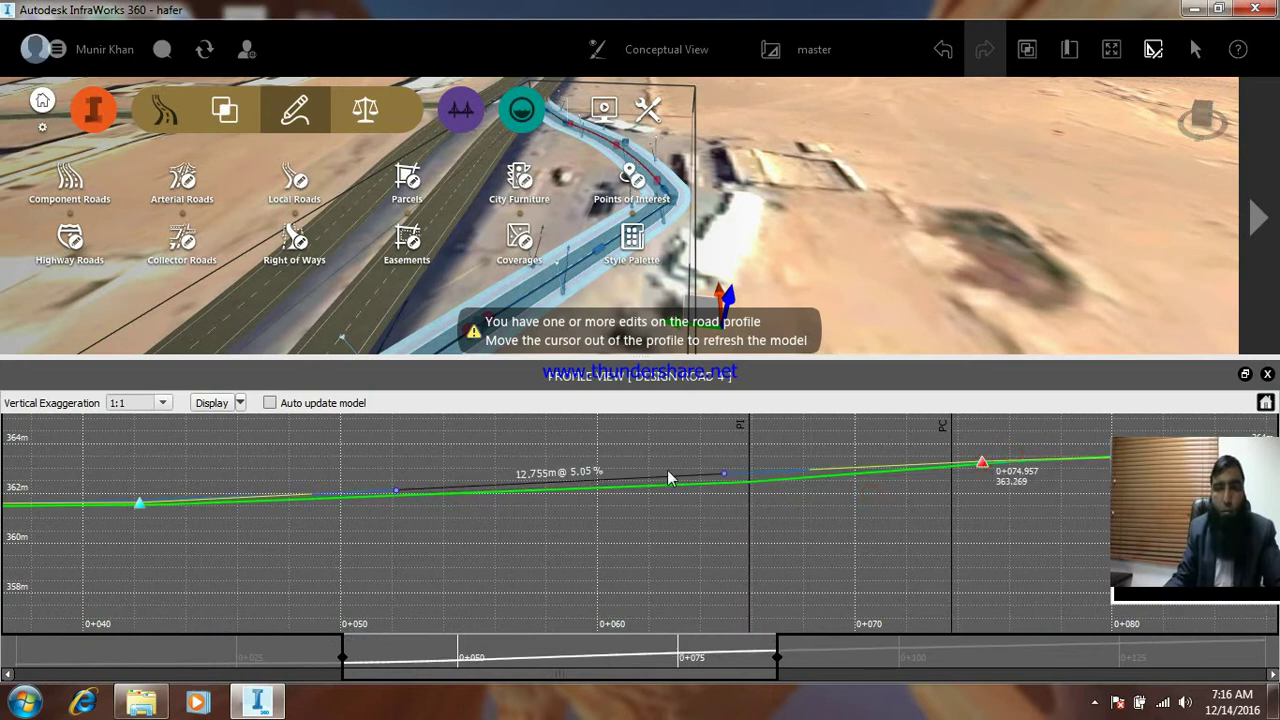
drag(988, 472, 742, 487)
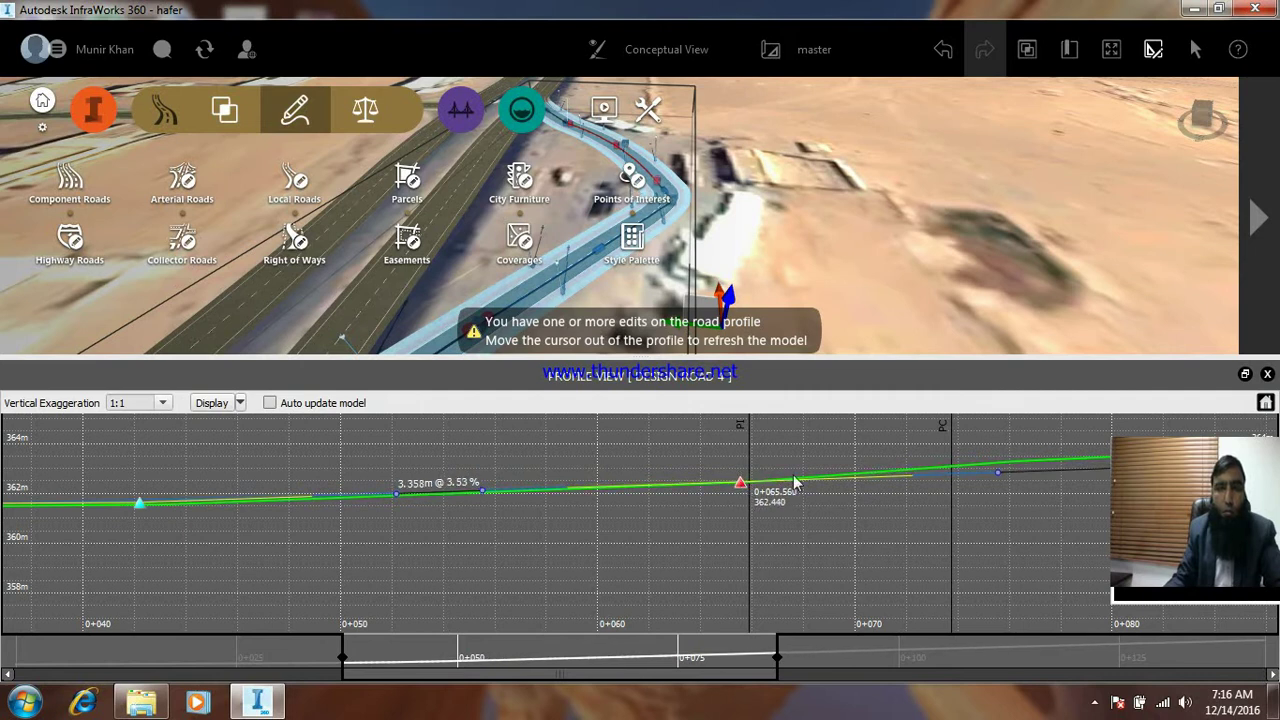
scroll(662, 482, down, 1)
scroll(636, 492, down, 1)
scroll(718, 489, down, 1)
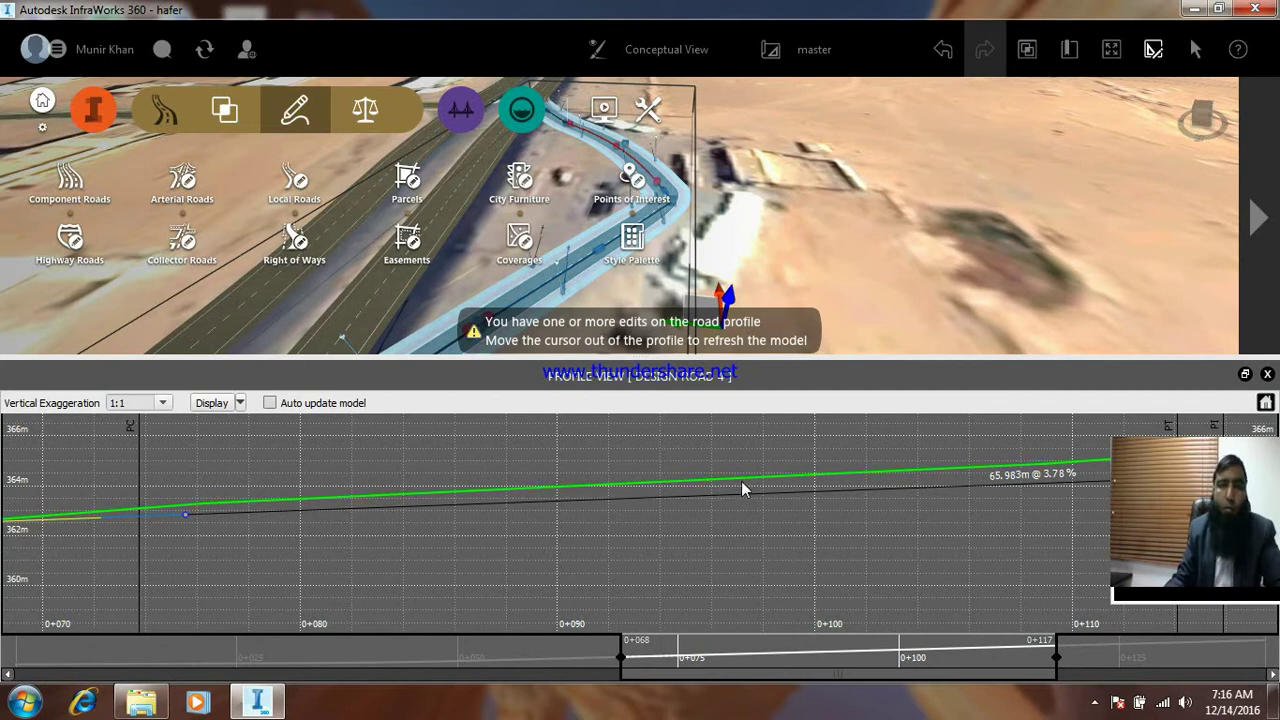
Add a PVI near station 0+097 and lower it to regrade the profile
right_click(741, 481)
click(728, 460)
right_click(728, 460)
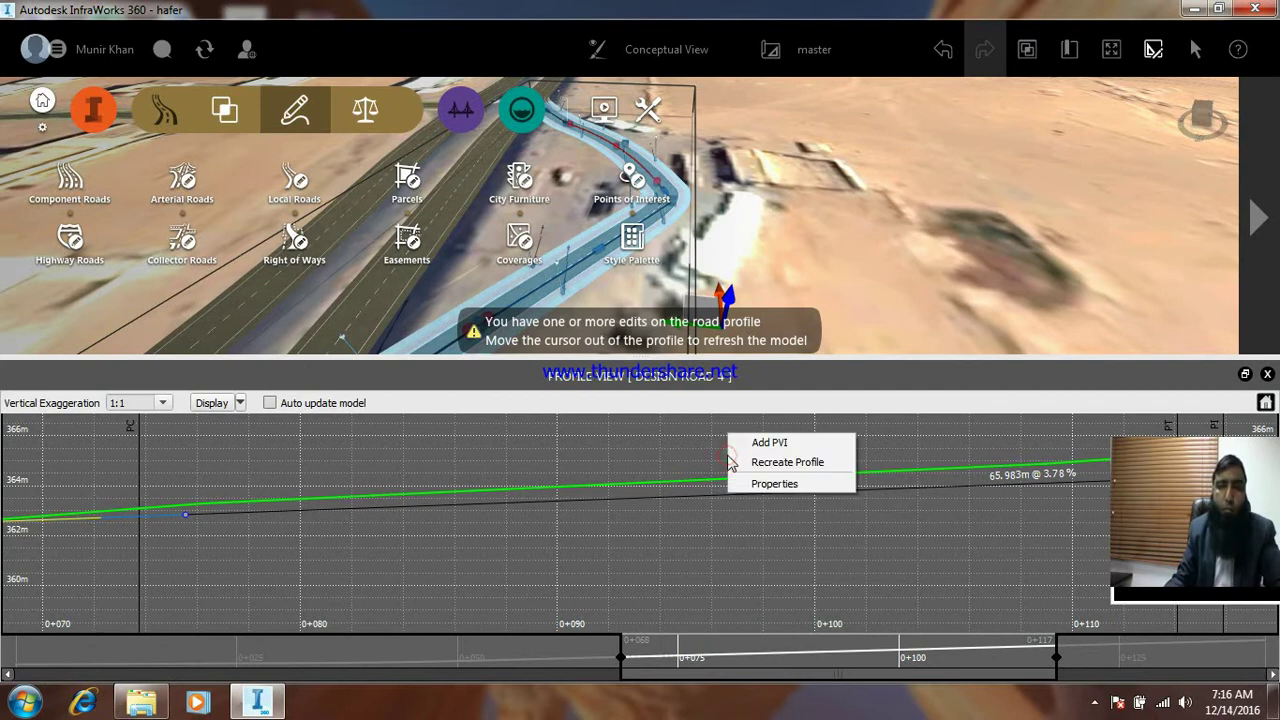
click(766, 444)
drag(727, 463, 734, 484)
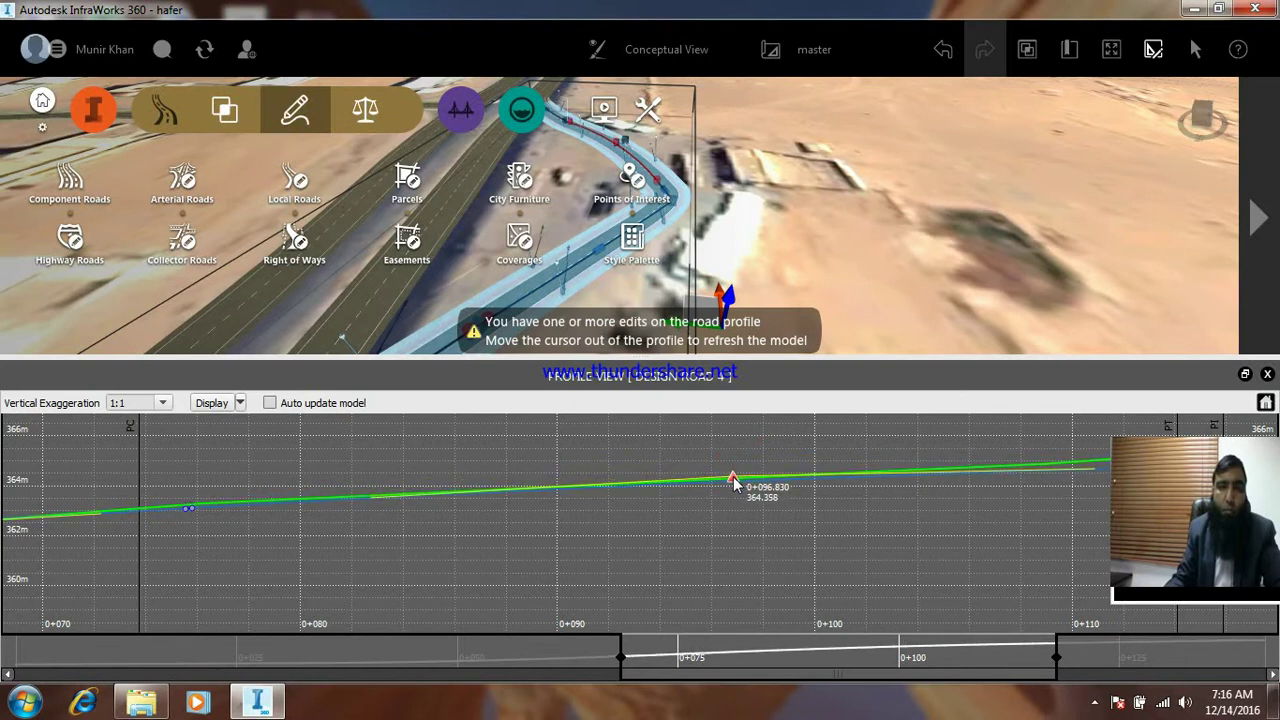
scroll(652, 481, down, 3)
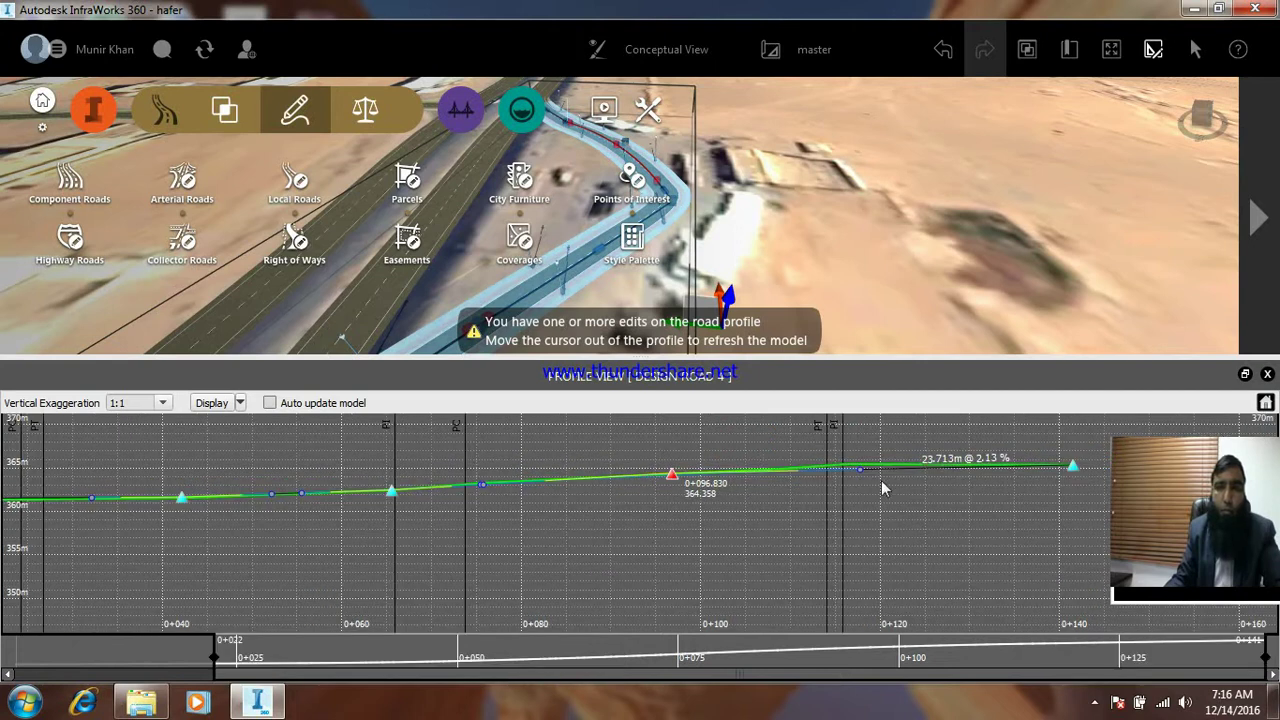
scroll(890, 486, up, 3)
scroll(890, 486, up, 3)
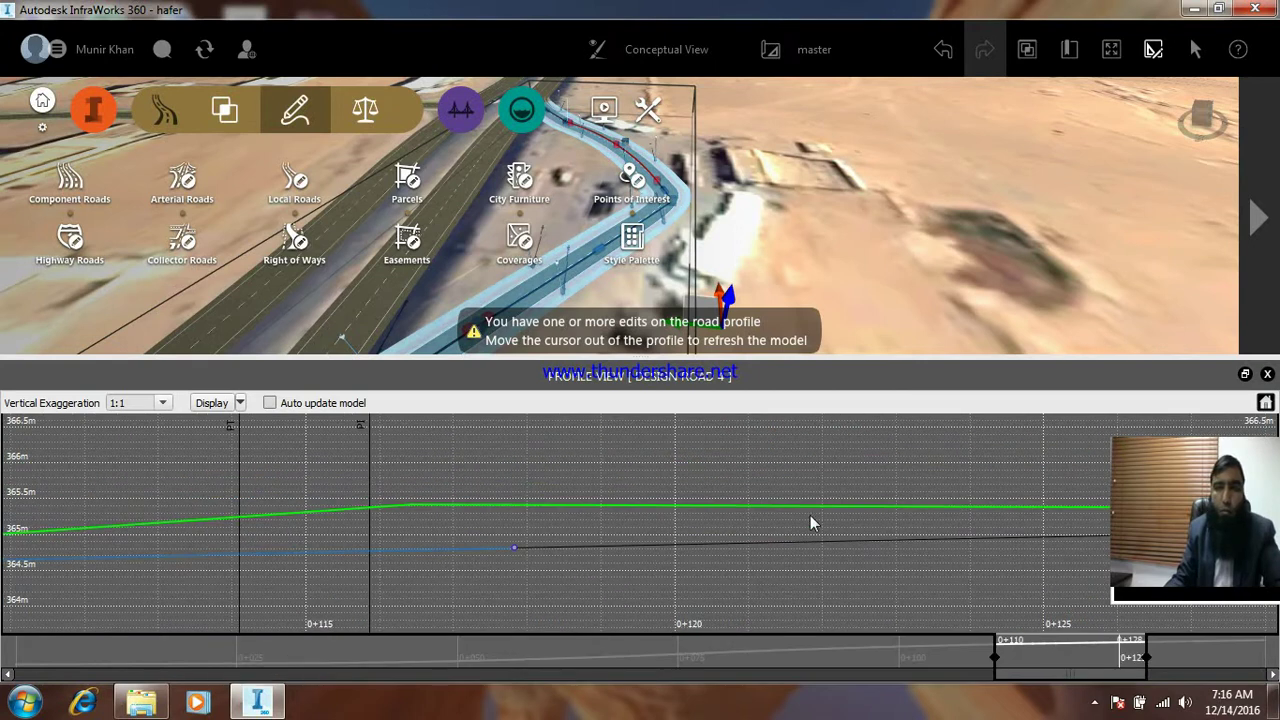
Add a second PVI and place it at 0+121.872, elevation 365.428 m
right_click(724, 509)
click(770, 470)
right_click(780, 466)
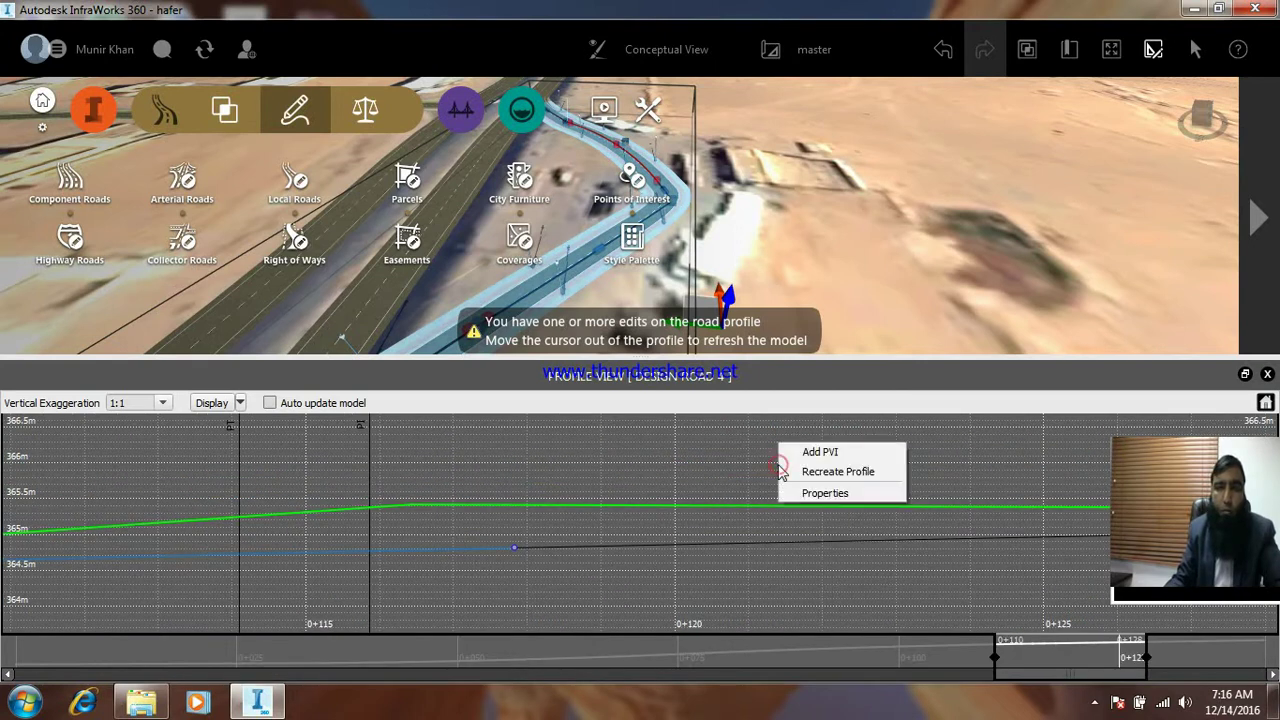
click(806, 452)
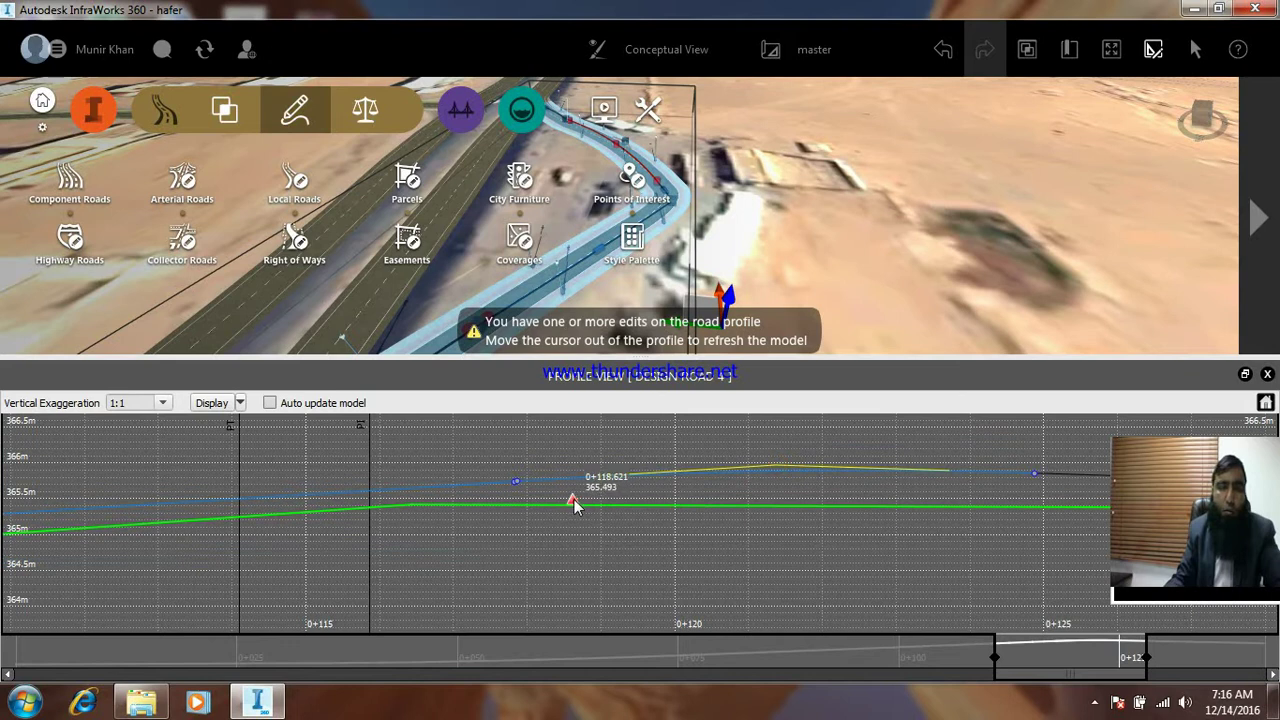
drag(782, 484, 790, 497)
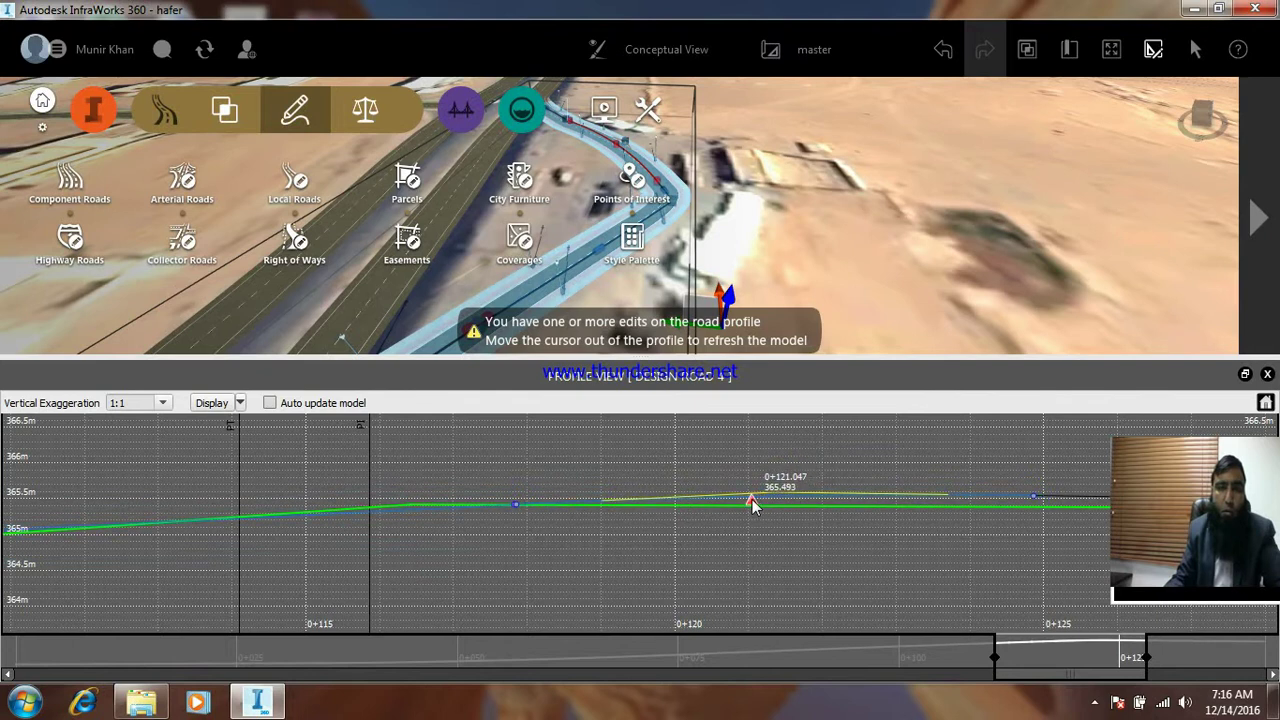
drag(772, 505, 815, 510)
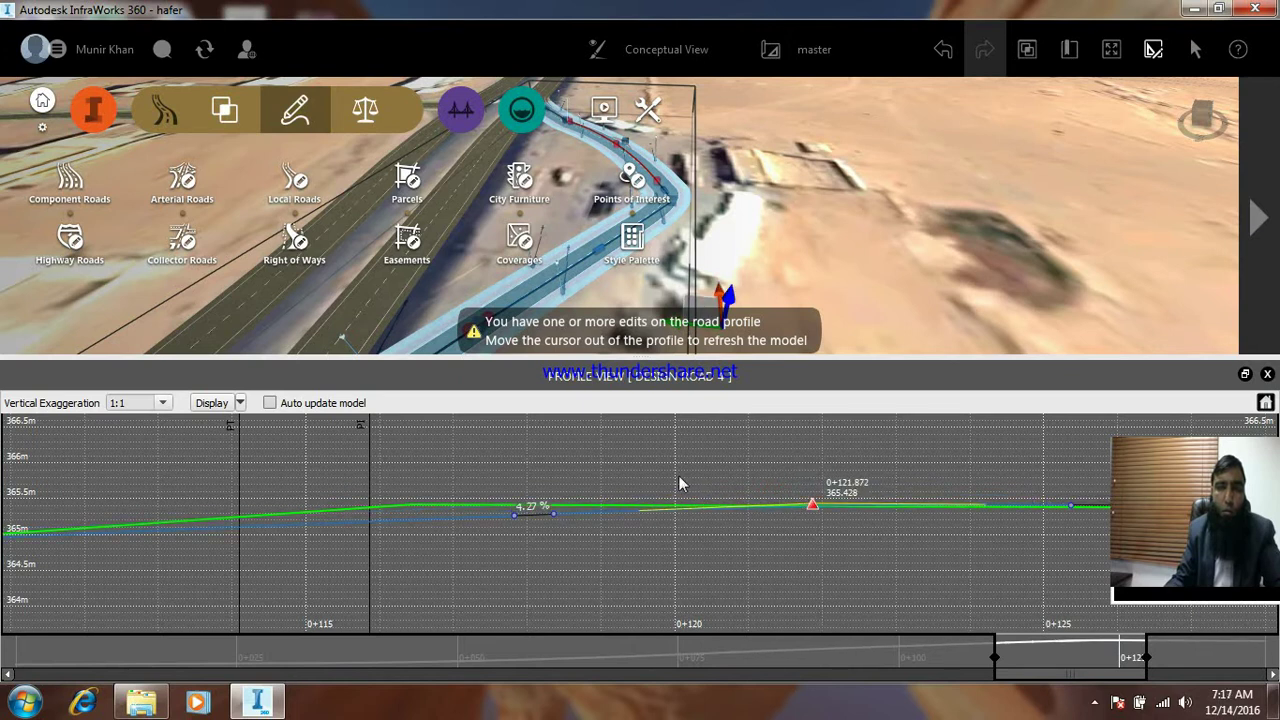
scroll(679, 484, down, 5)
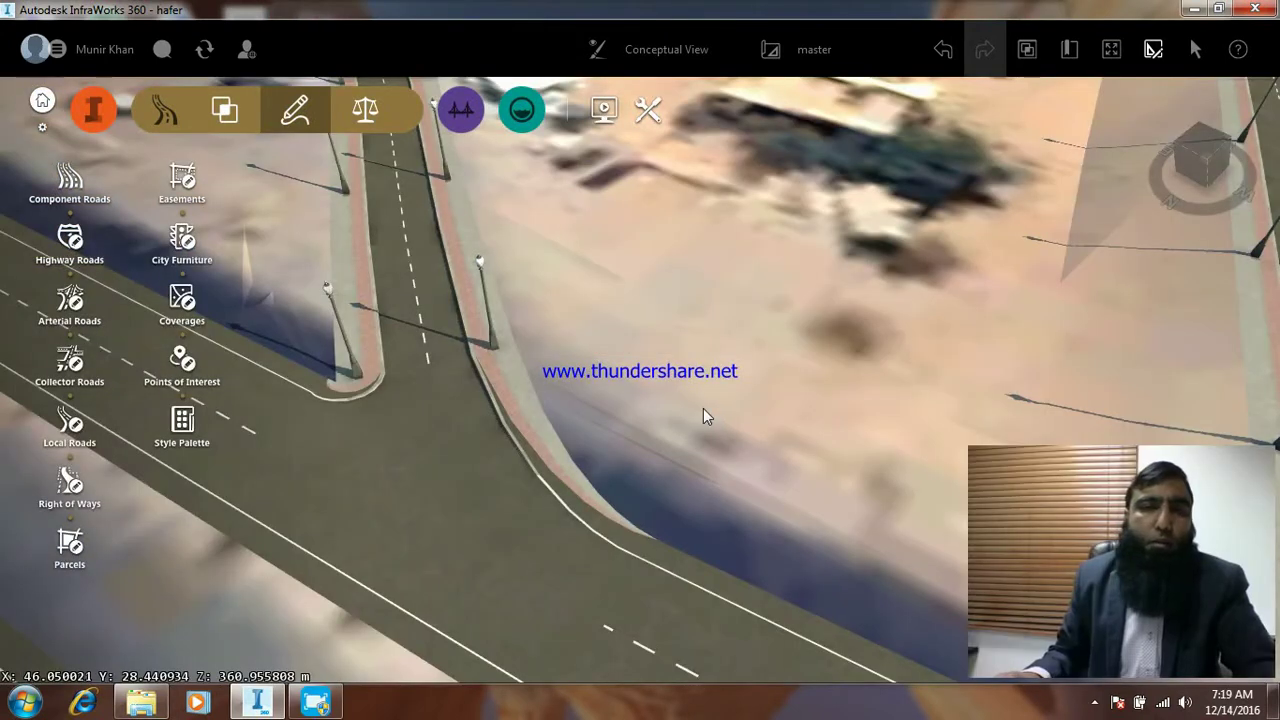
mouse_move(703, 408)
middle_down()
mouse_move(533, 372)
mouse_move(496, 422)
middle_up()
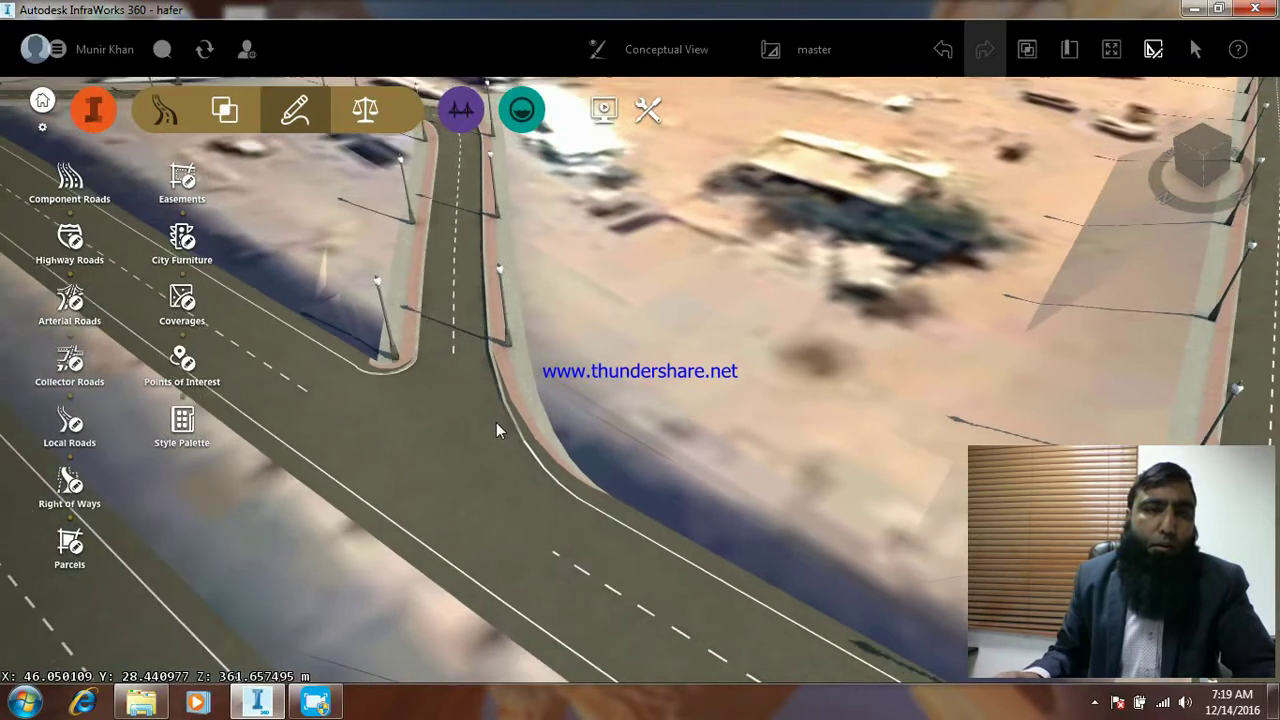
mouse_move(469, 482)
middle_down()
mouse_move(572, 453)
mouse_move(667, 461)
mouse_move(627, 474)
middle_up()
middle_drag(486, 454, 443, 432)
scroll(443, 432, up, 2)
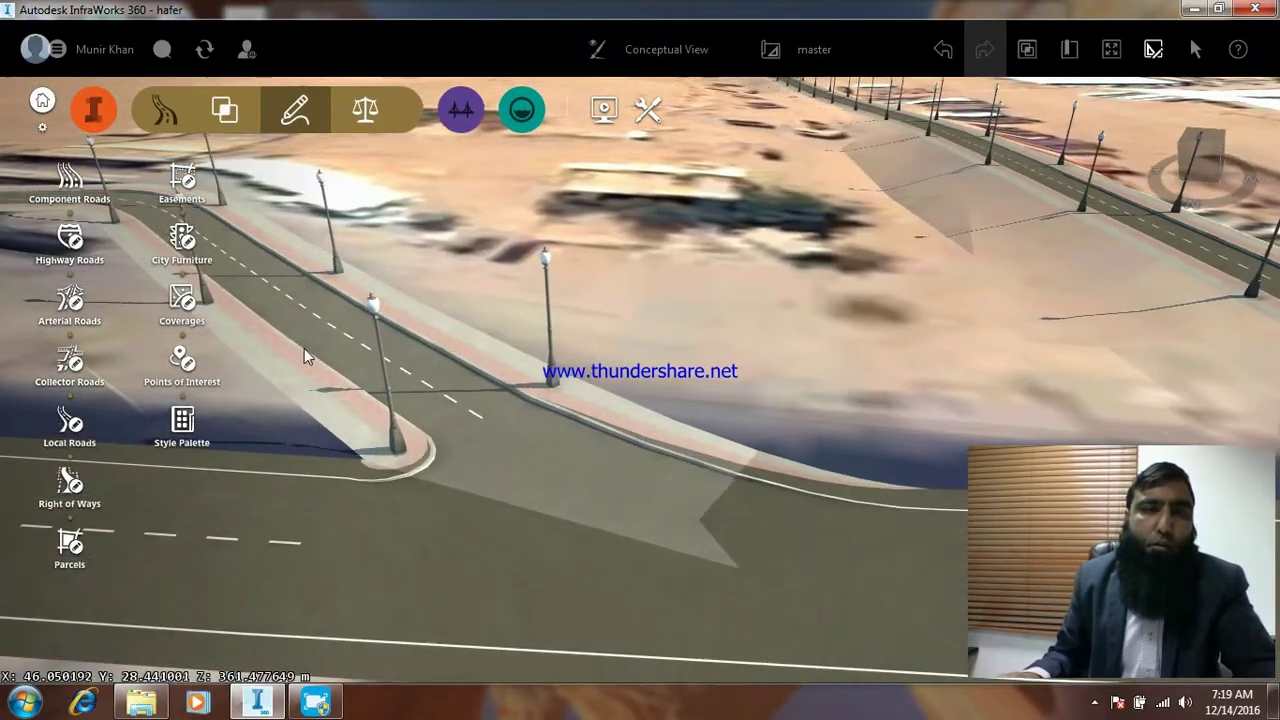
mouse_move(432, 262)
middle_down()
mouse_move(468, 259)
mouse_move(519, 283)
mouse_move(529, 336)
mouse_move(646, 402)
mouse_move(535, 521)
mouse_move(593, 545)
mouse_move(469, 580)
mouse_move(437, 445)
mouse_move(397, 460)
mouse_move(357, 423)
mouse_move(489, 383)
mouse_move(494, 300)
mouse_move(551, 409)
mouse_move(819, 395)
mouse_move(673, 350)
mouse_move(737, 321)
mouse_move(975, 289)
middle_up()
scroll(430, 445, up, 2)
scroll(414, 422, up, 2)
scroll(415, 424, up, 2)
scroll(420, 428, up, 2)
scroll(489, 314, down, 2)
mouse_move(465, 342)
middle_down()
mouse_move(531, 510)
mouse_move(808, 339)
middle_up()
scroll(864, 603, down, 2)
mouse_move(568, 470)
middle_down()
mouse_move(527, 423)
mouse_move(785, 592)
middle_up()
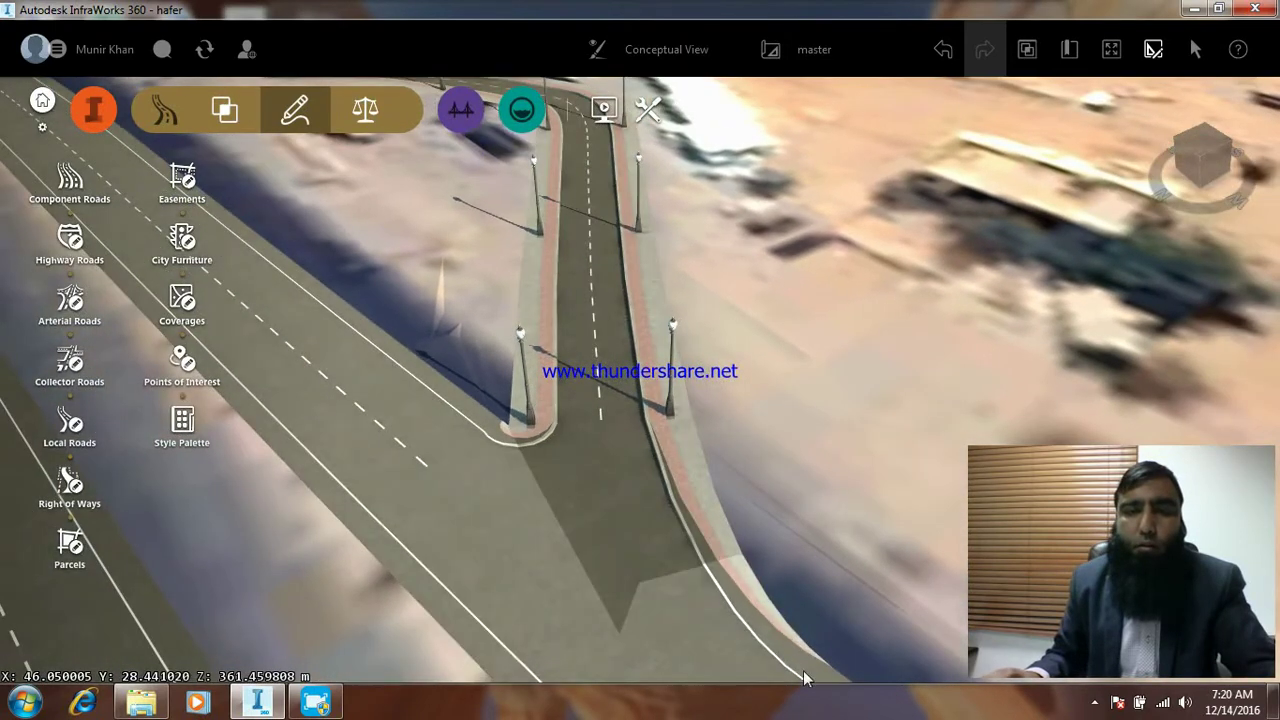
mouse_move(808, 685)
middle_down()
mouse_move(557, 538)
mouse_move(808, 574)
middle_up()
scroll(810, 572, down, 3)
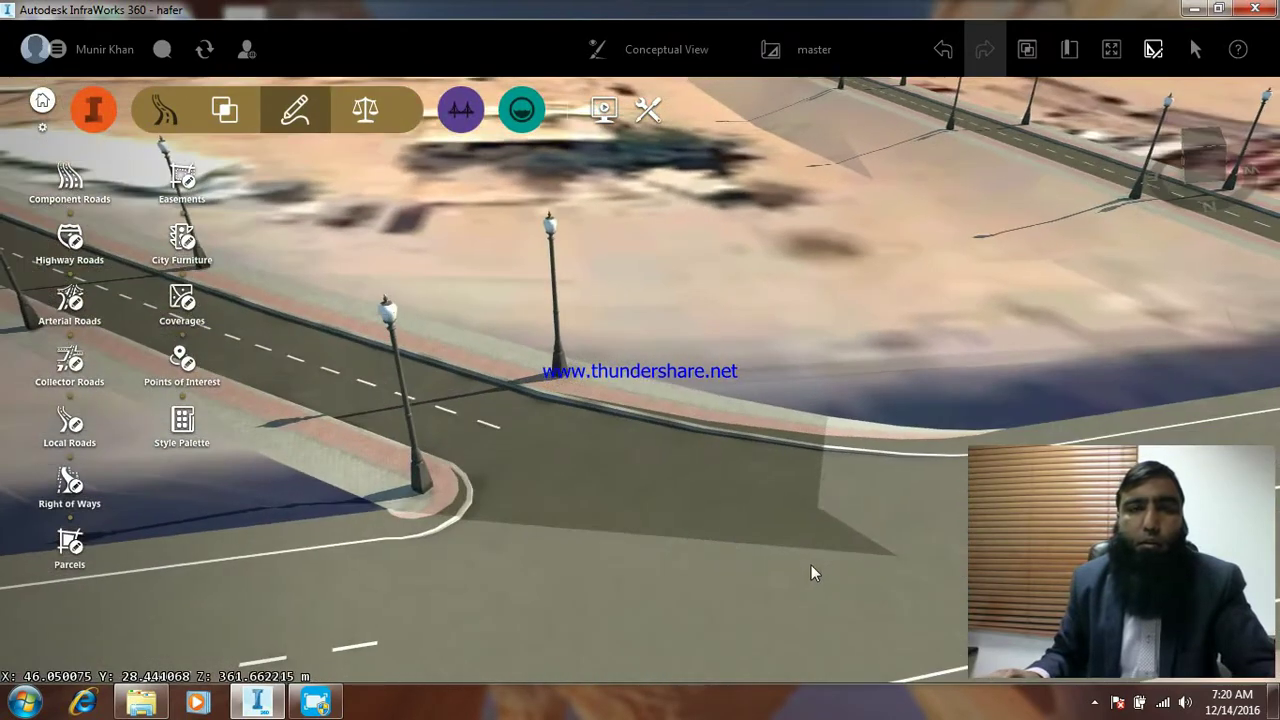
middle_drag(726, 508, 669, 519)
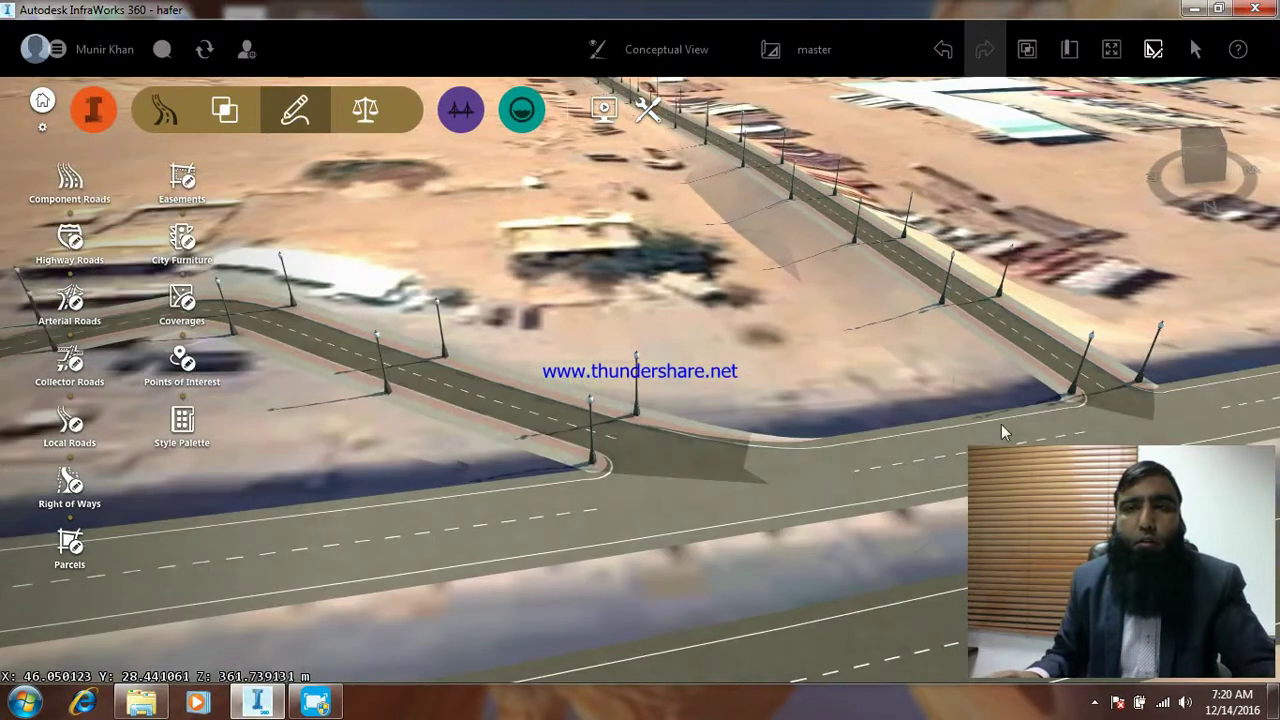
scroll(1109, 390, up, 1)
scroll(1116, 401, up, 1)
scroll(1121, 398, up, 1)
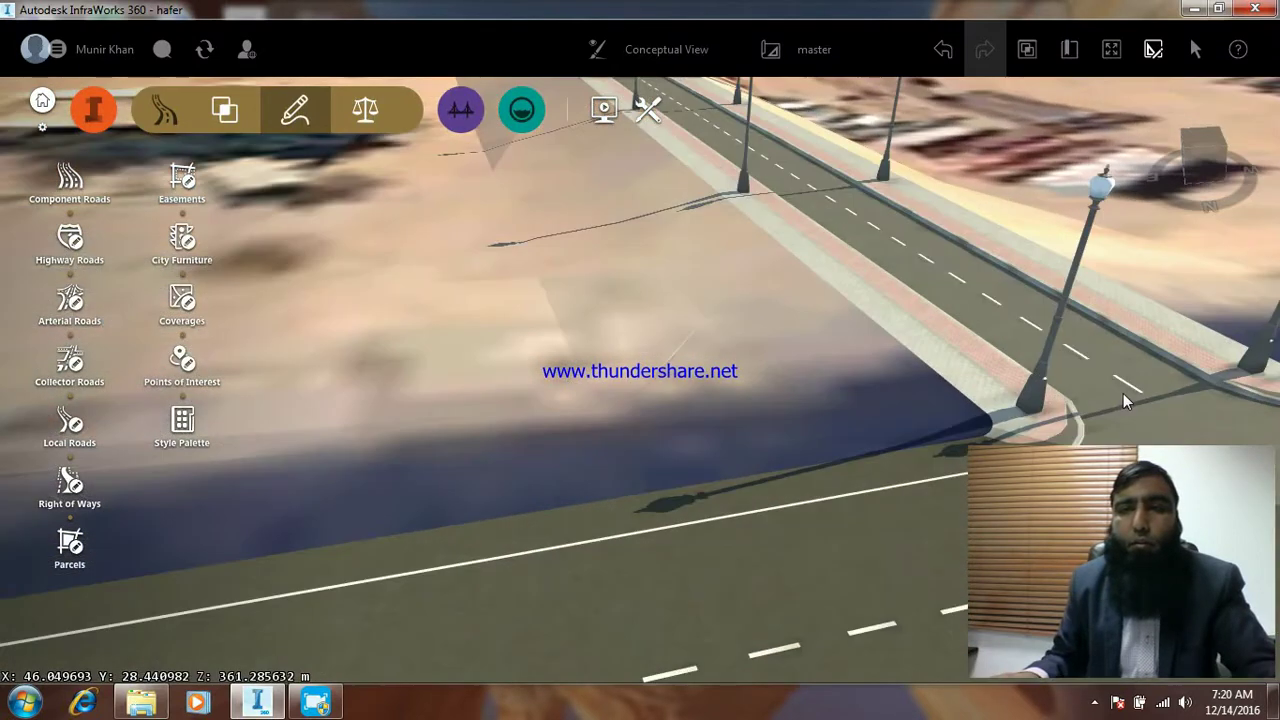
scroll(1123, 393, up, 1)
scroll(993, 364, up, 1)
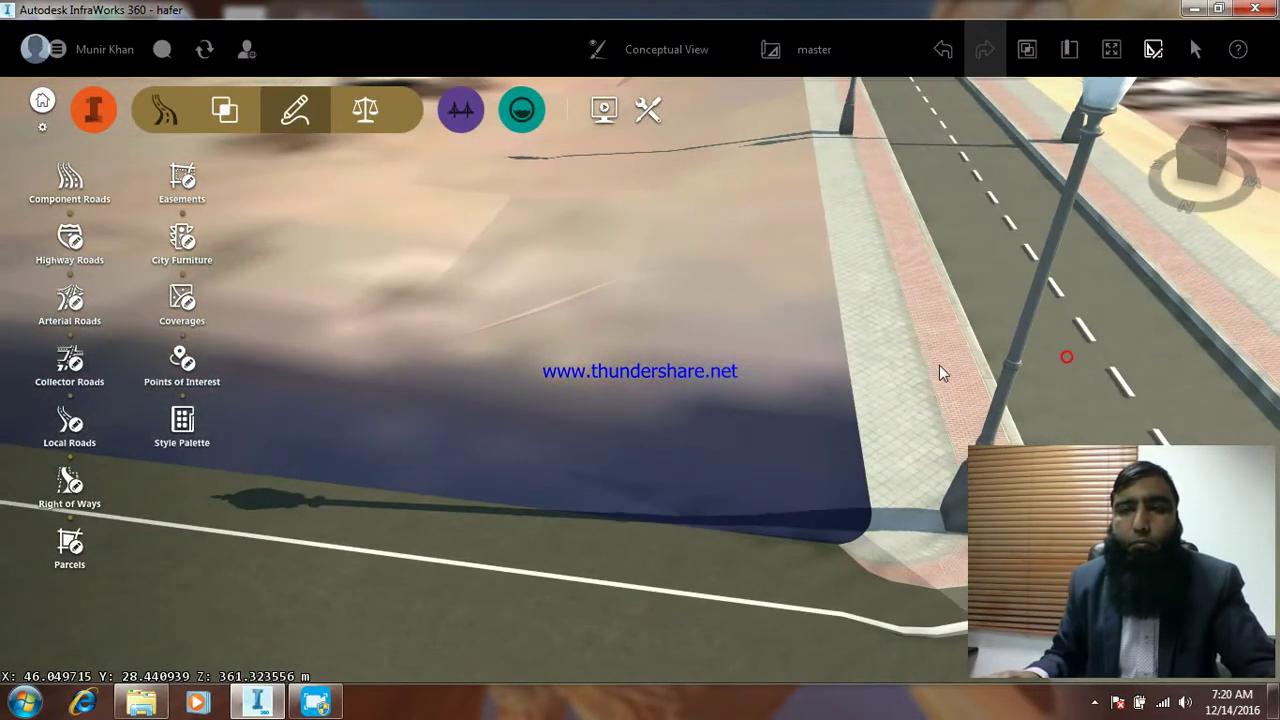
middle_drag(993, 364, 818, 340)
scroll(865, 545, up, 1)
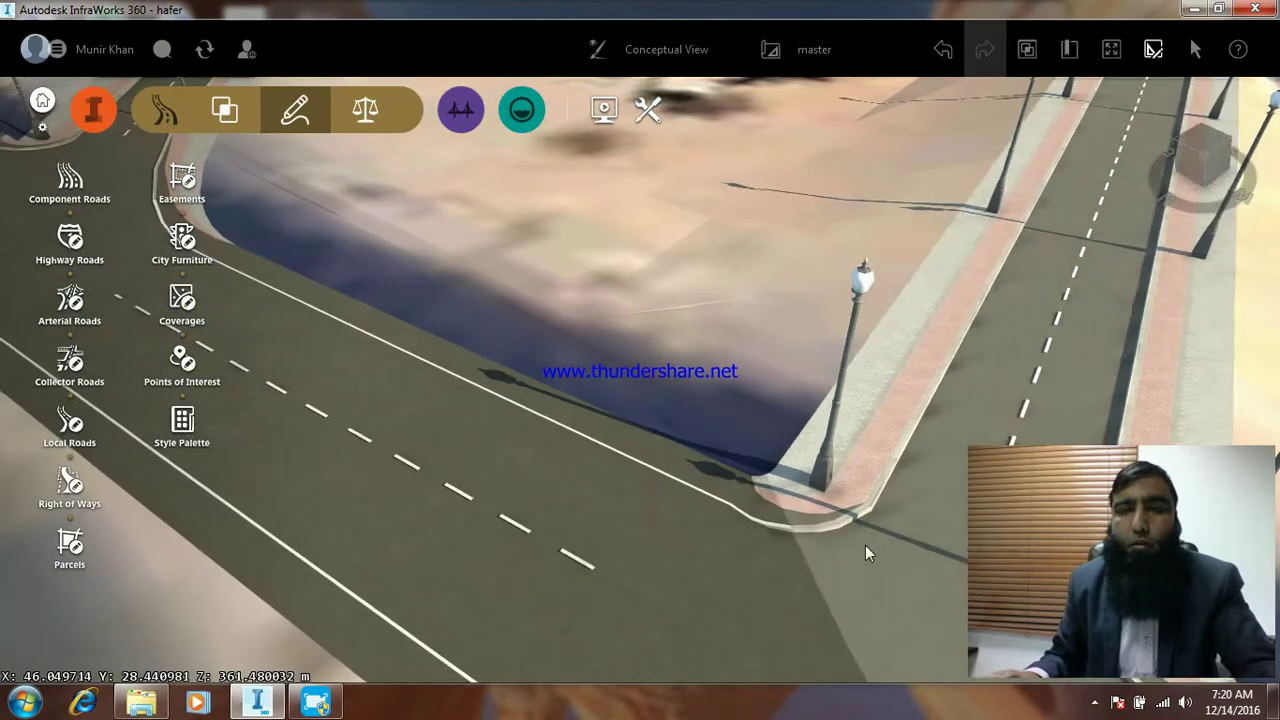
scroll(885, 537, up, 1)
scroll(884, 534, up, 1)
scroll(854, 526, up, 1)
scroll(854, 528, up, 1)
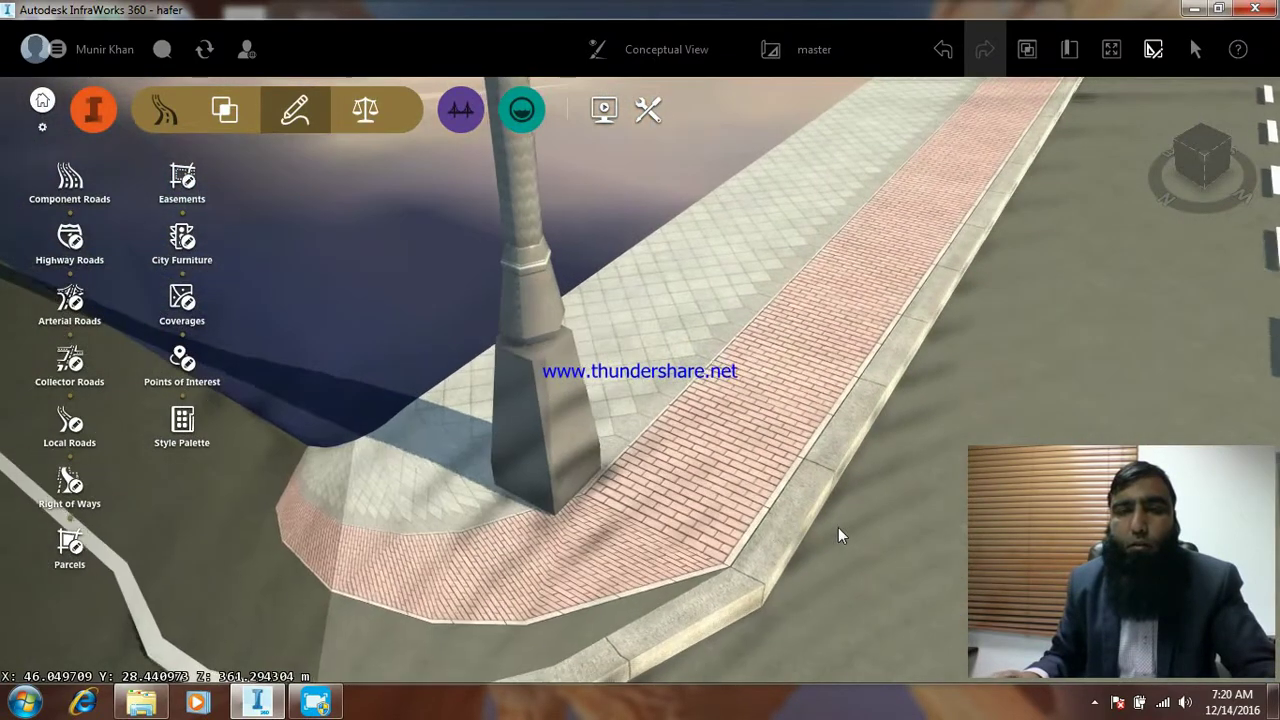
scroll(838, 530, up, 1)
scroll(775, 378, down, 1)
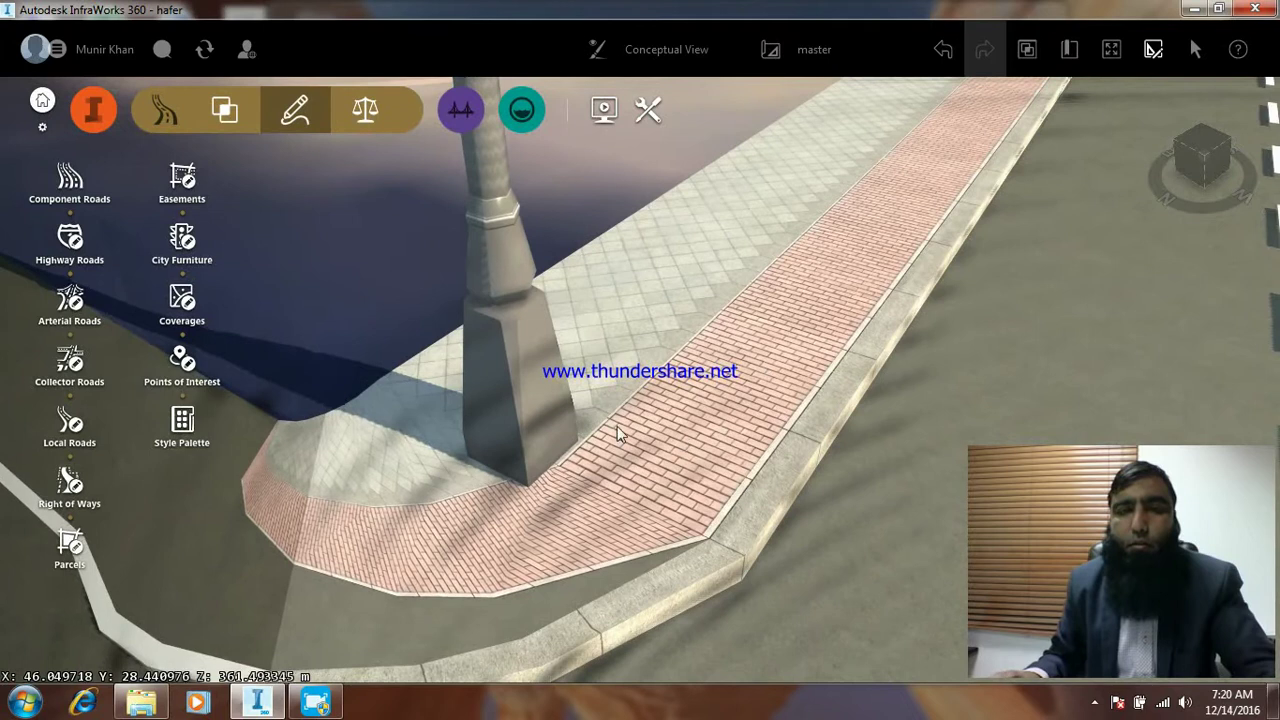
scroll(600, 400, down, 1)
scroll(782, 431, down, 1)
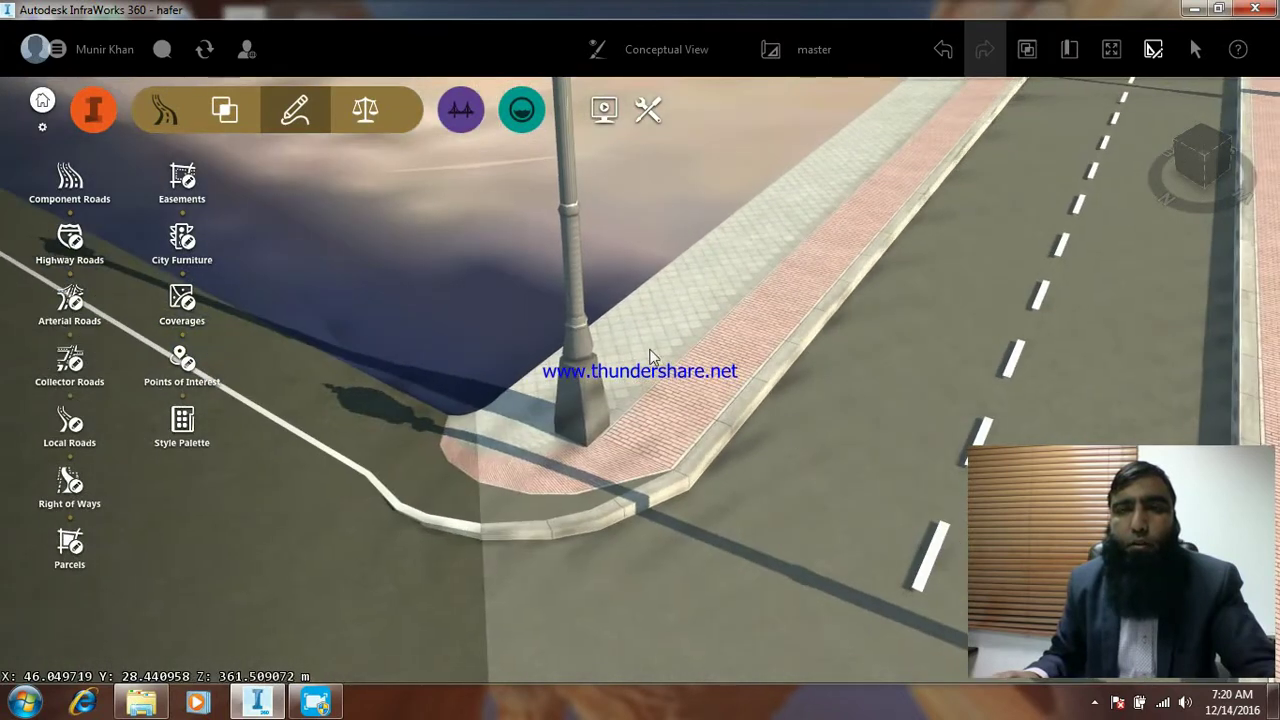
scroll(999, 359, down, 1)
scroll(700, 360, down, 1)
scroll(783, 374, down, 1)
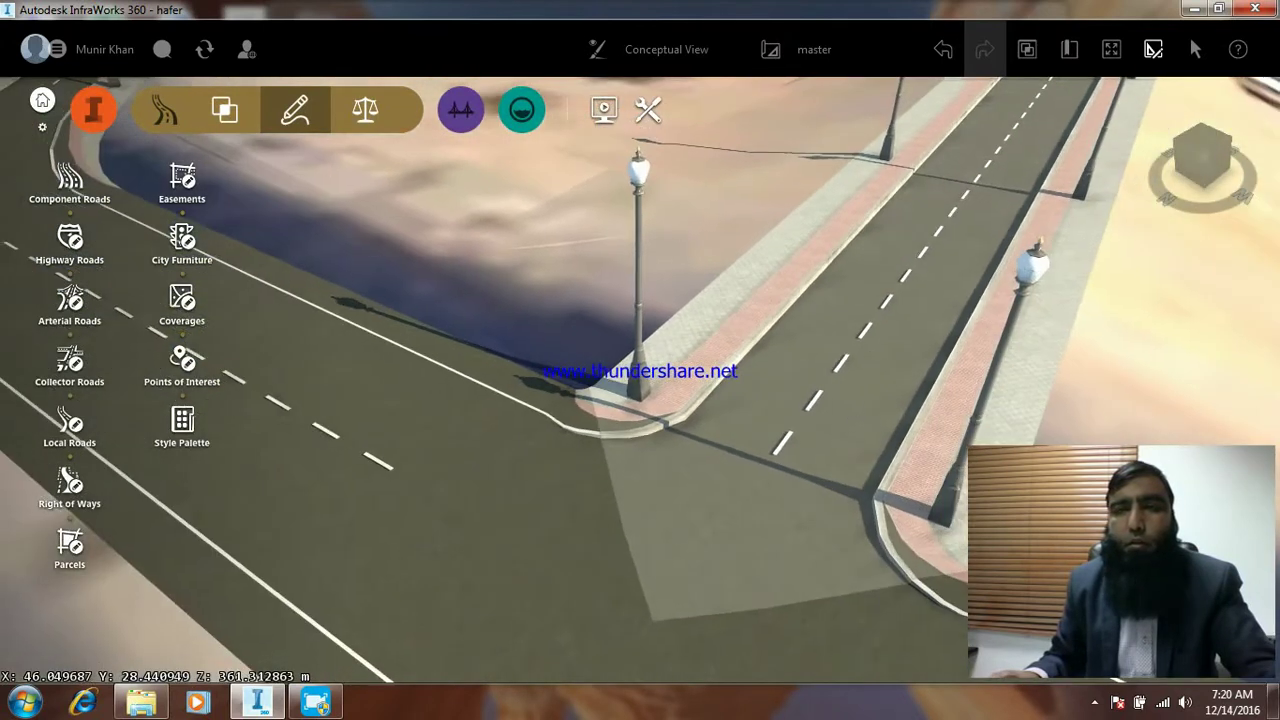
scroll(900, 395, down, 1)
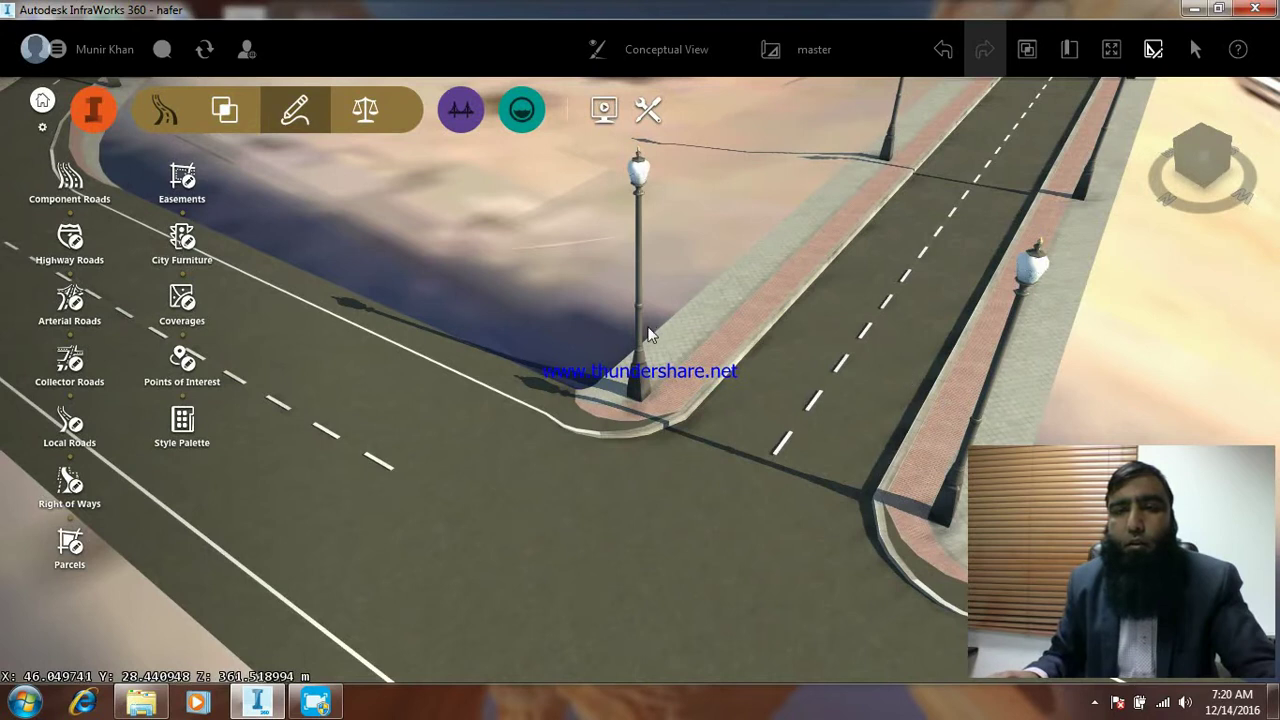
scroll(648, 334, down, 1)
scroll(914, 400, down, 1)
scroll(980, 349, down, 1)
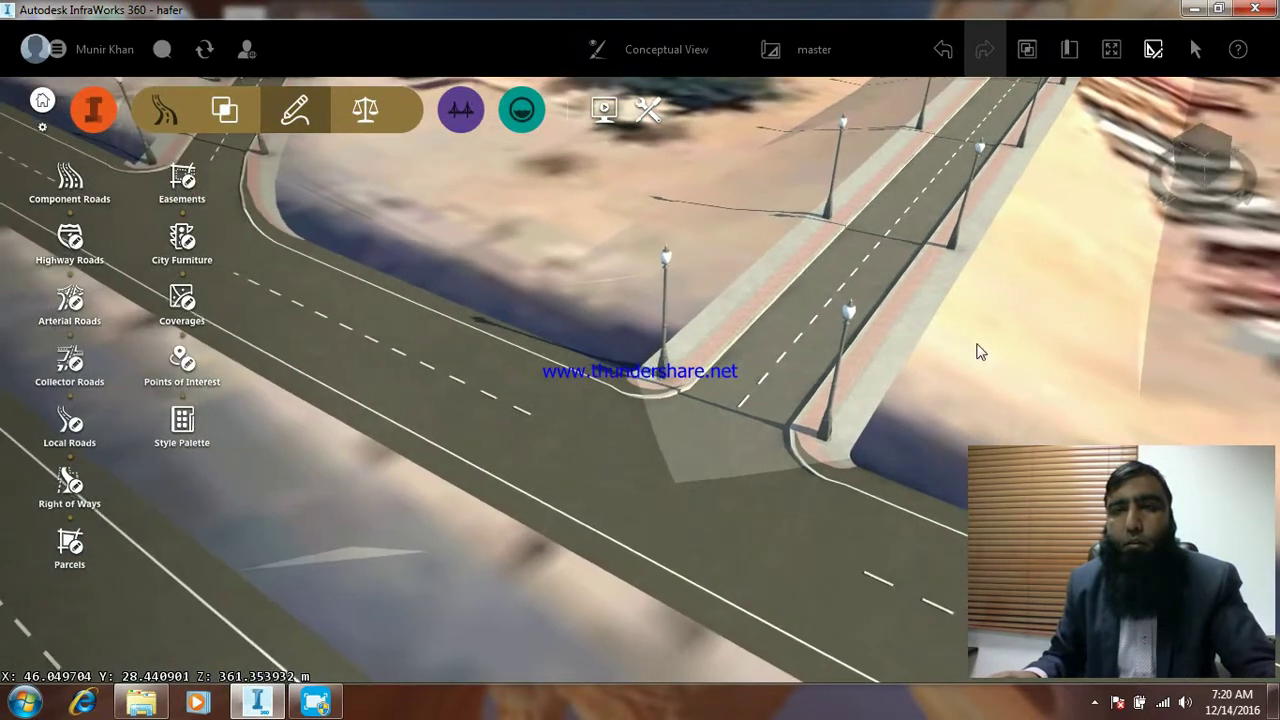
scroll(990, 306, down, 1)
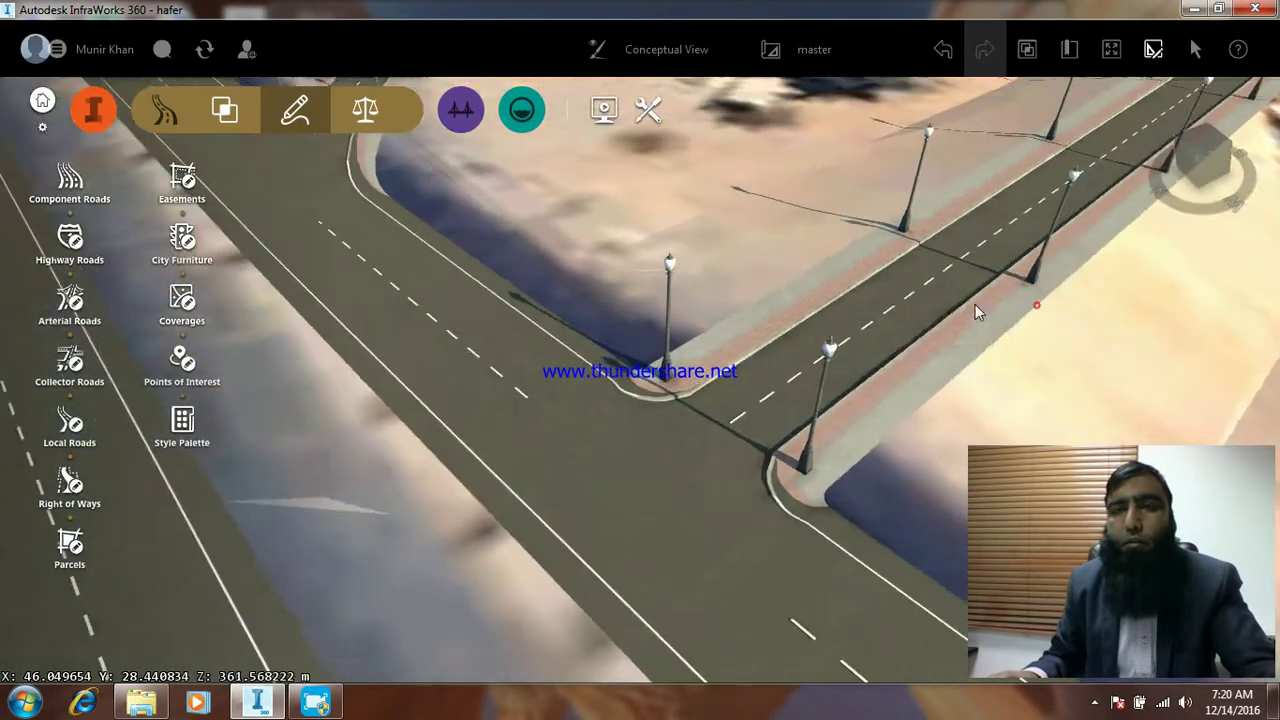
scroll(780, 252, down, 1)
scroll(708, 274, down, 1)
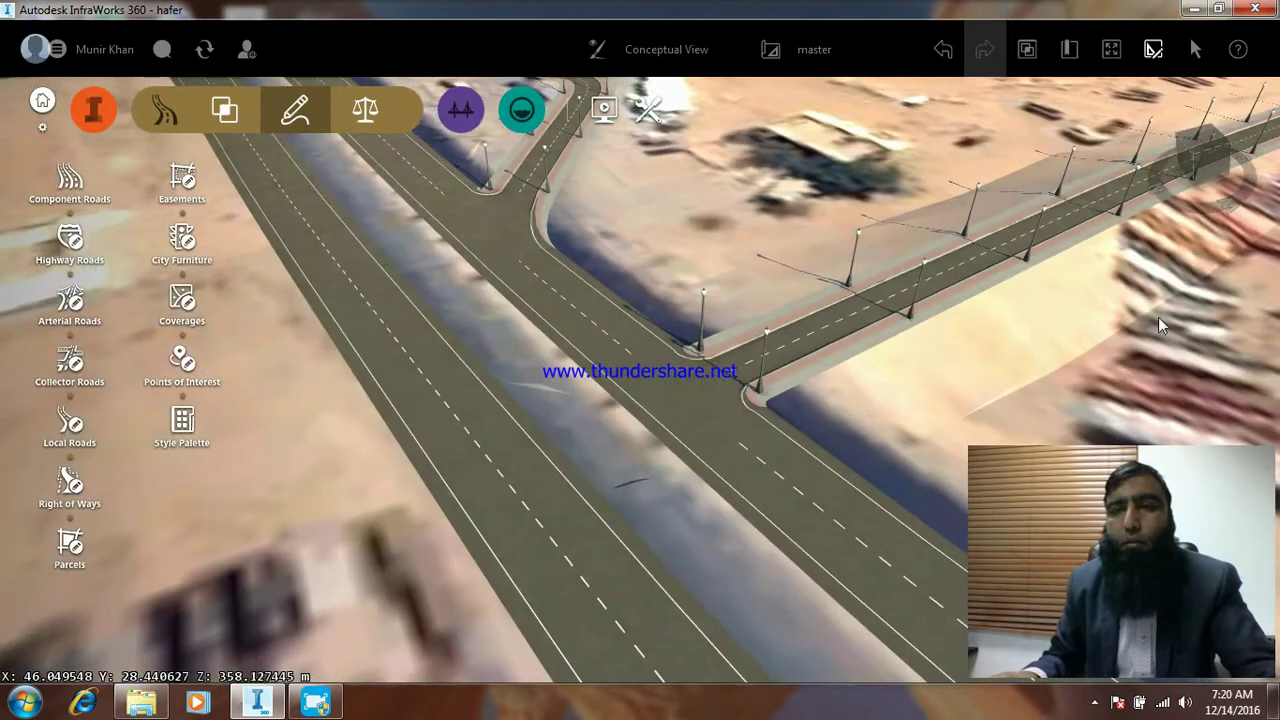
scroll(835, 339, down, 1)
scroll(835, 339, down, 1)
scroll(1102, 335, down, 1)
scroll(1134, 296, down, 1)
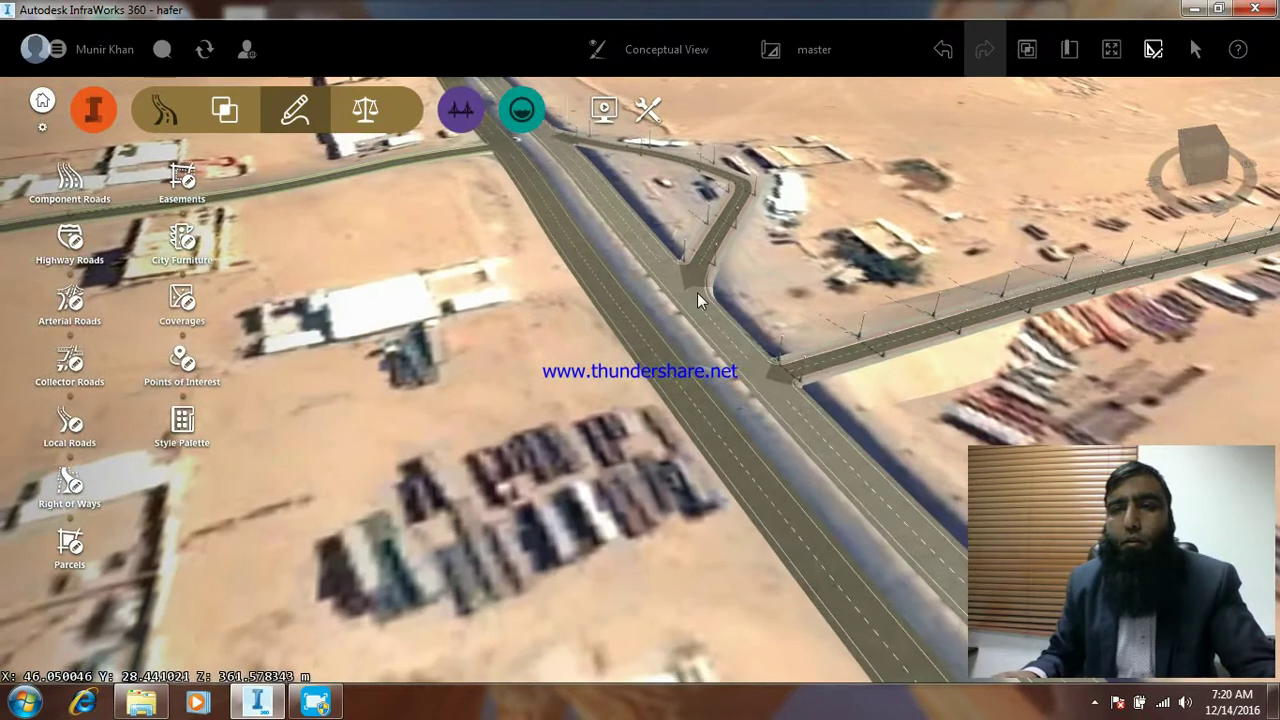
scroll(697, 292, down, 1)
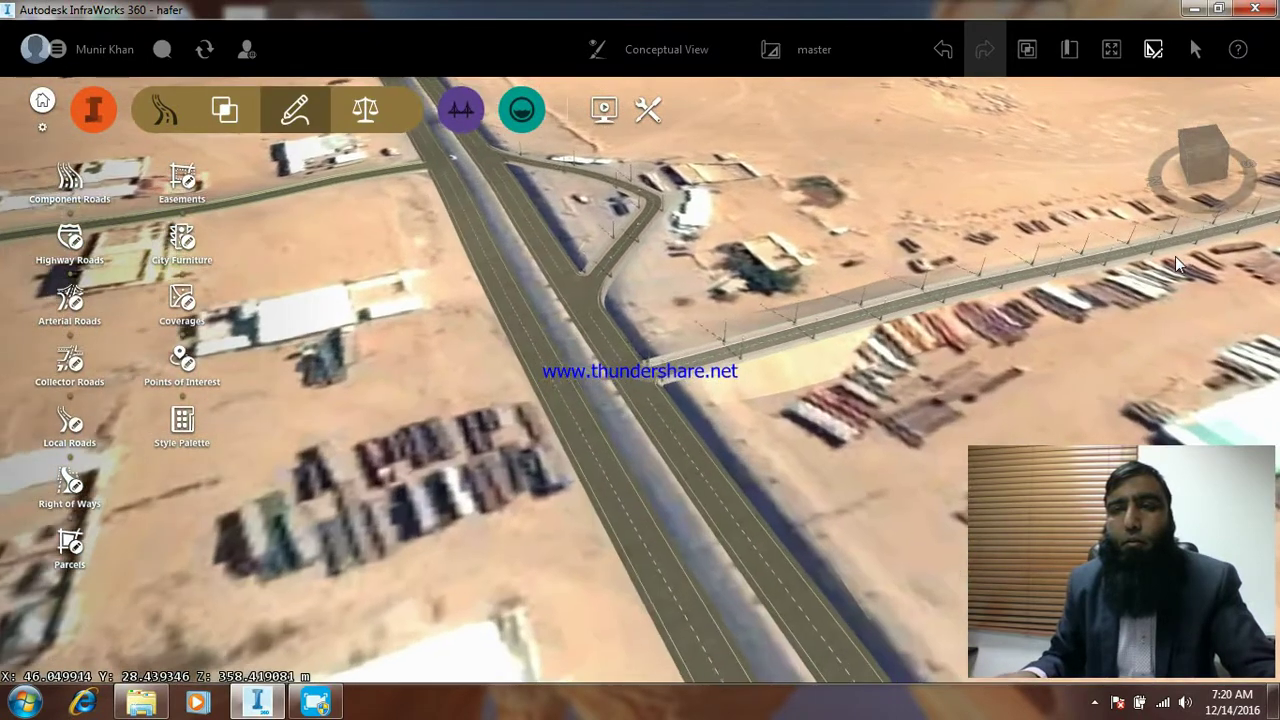
scroll(1175, 256, up, 2)
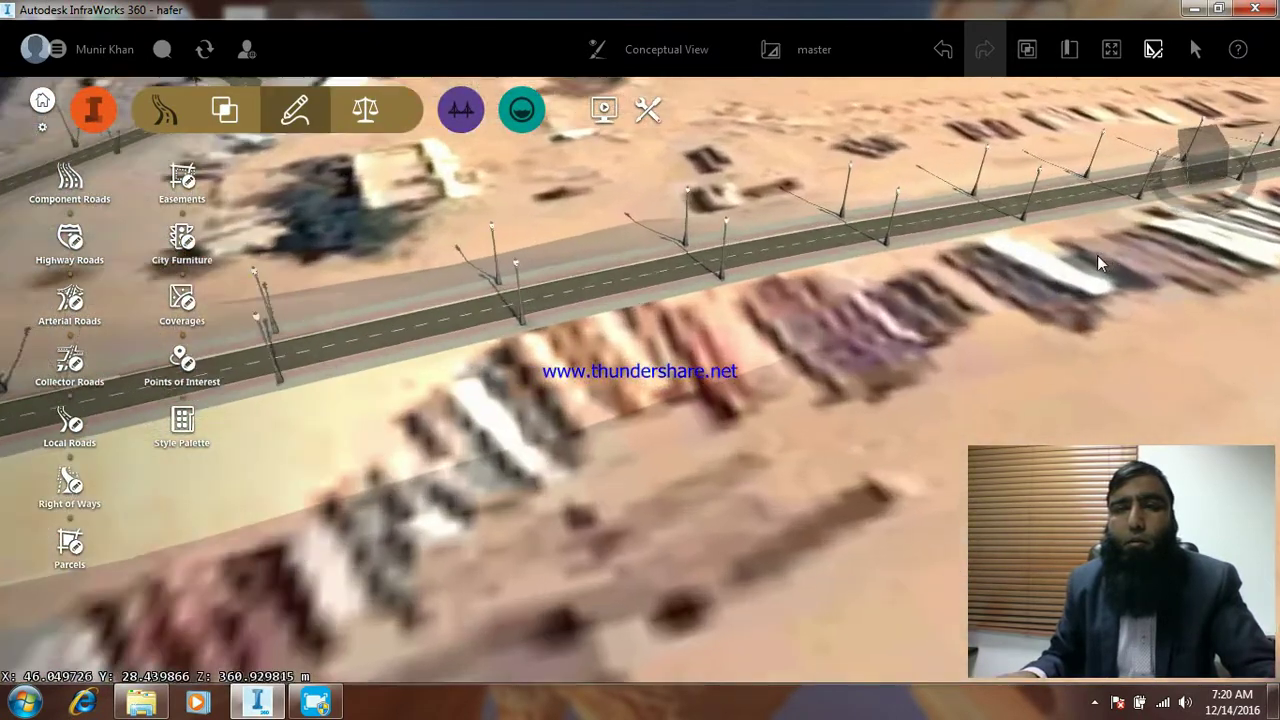
scroll(1097, 255, down, 1)
scroll(499, 350, down, 1)
scroll(499, 350, down, 1)
scroll(499, 350, down, 1)
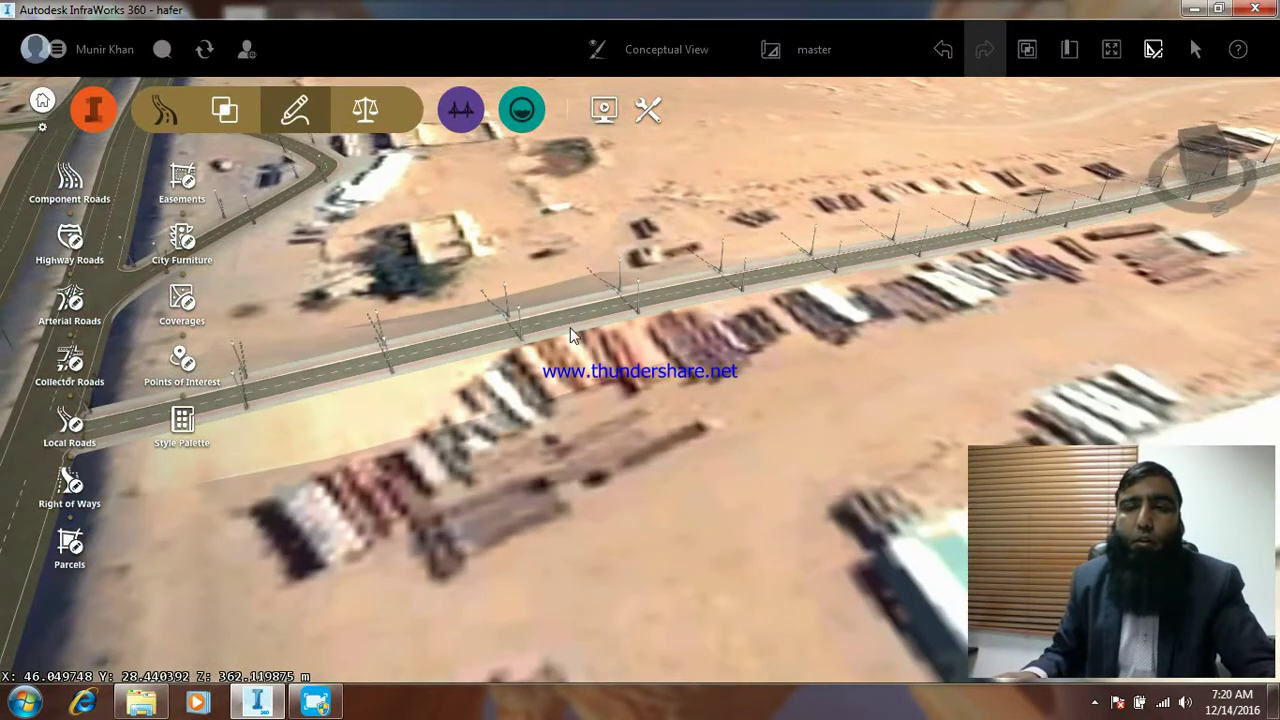